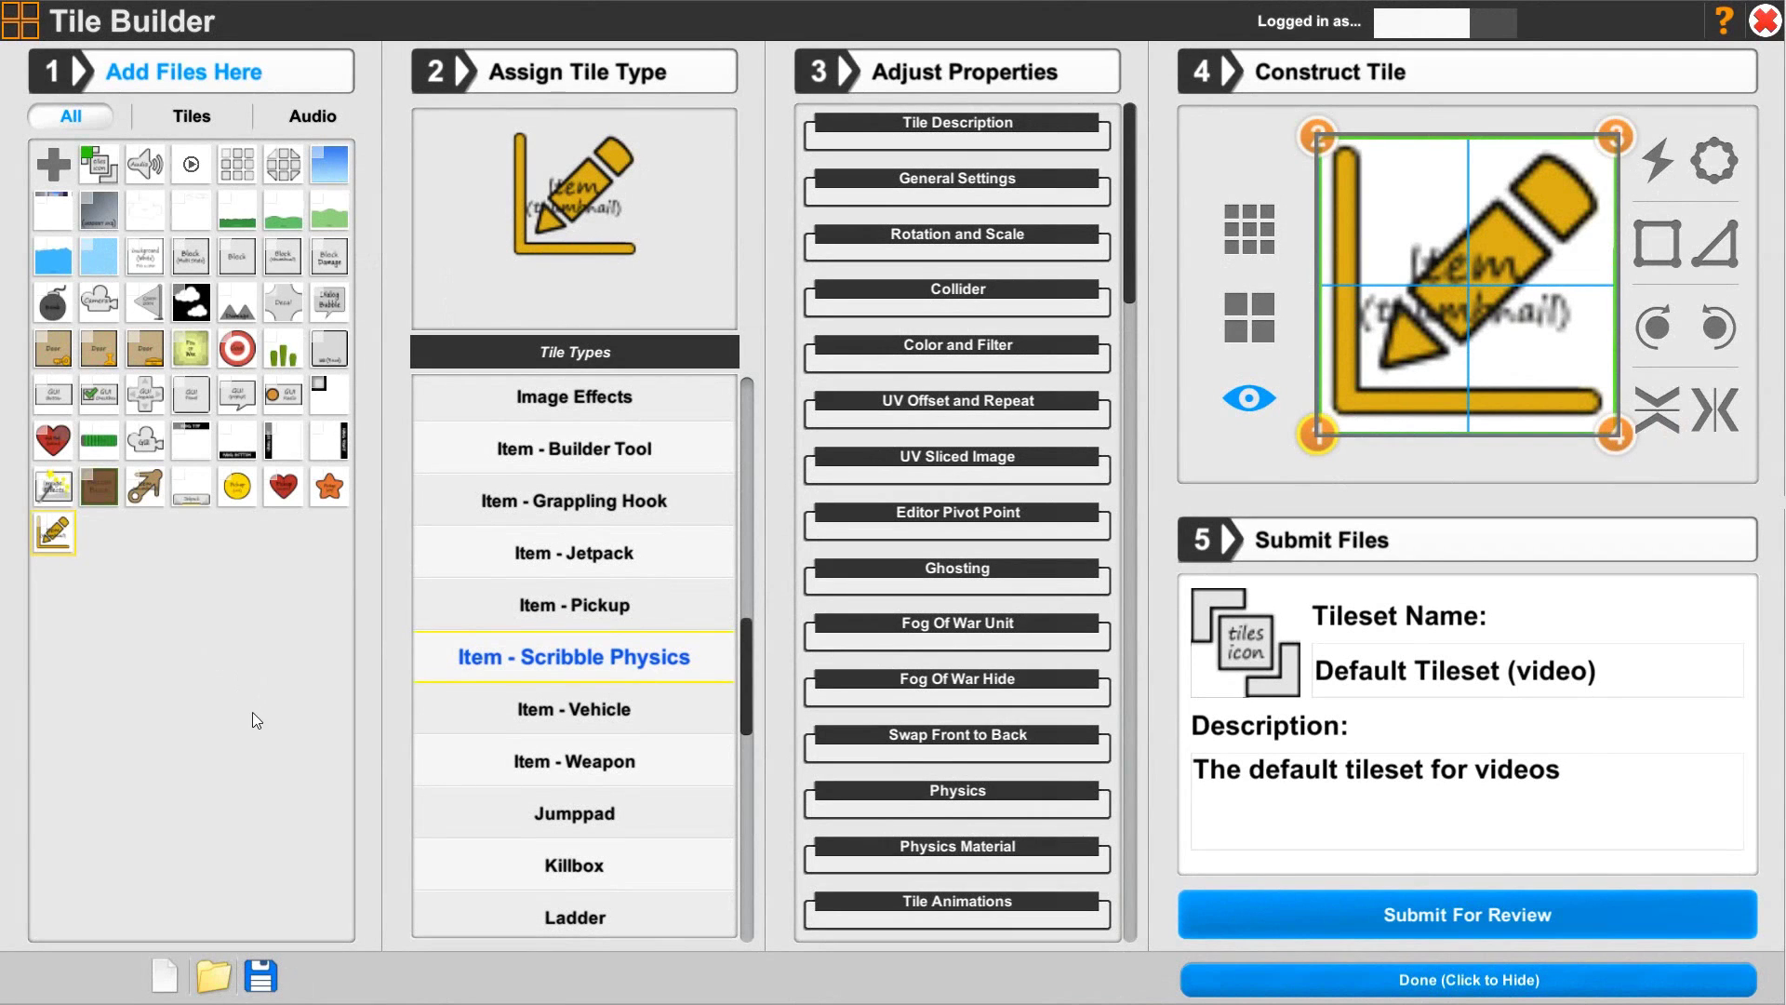
Step: Open the Add Files To Project browser from the green + tile under Add Files Here
{"action": "left_click", "coordinate": [37, 177]}
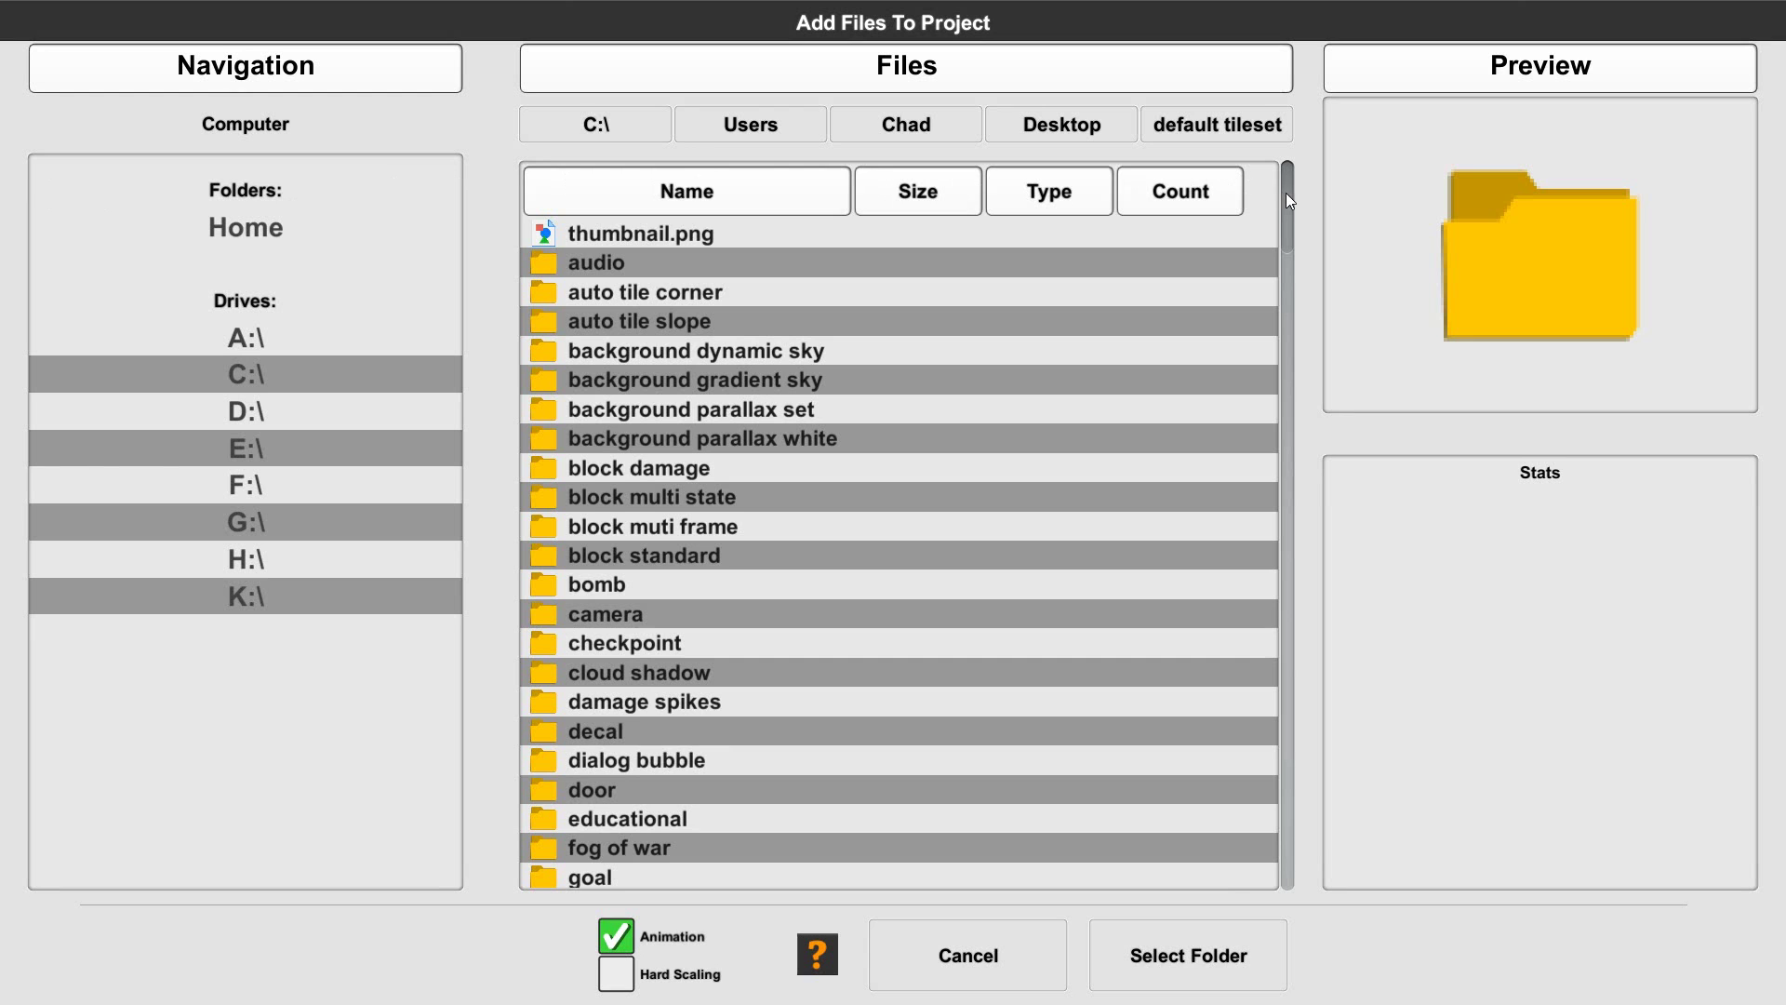
Step: Scroll the Files list and open the 'item weapon gun 1' folder
{"action": "left_click_drag", "start_coordinate": [1286, 192], "coordinate": [1271, 543]}
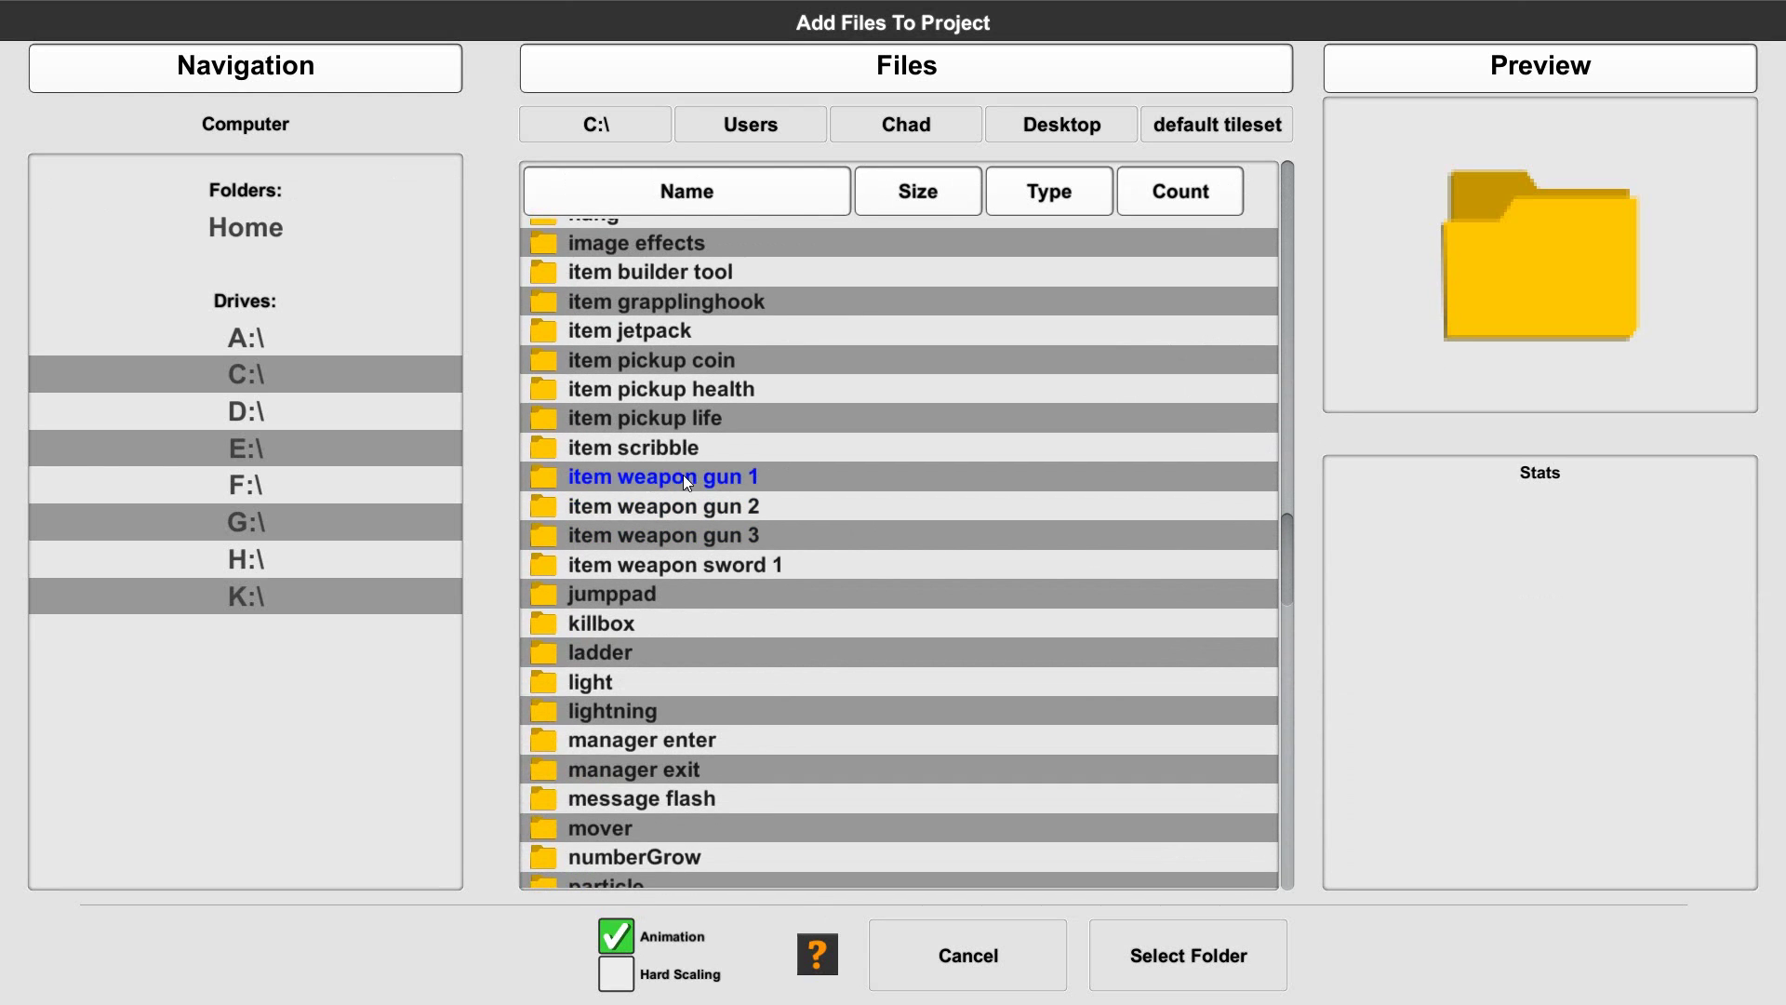
{"action": "double_click", "coordinate": [683, 476]}
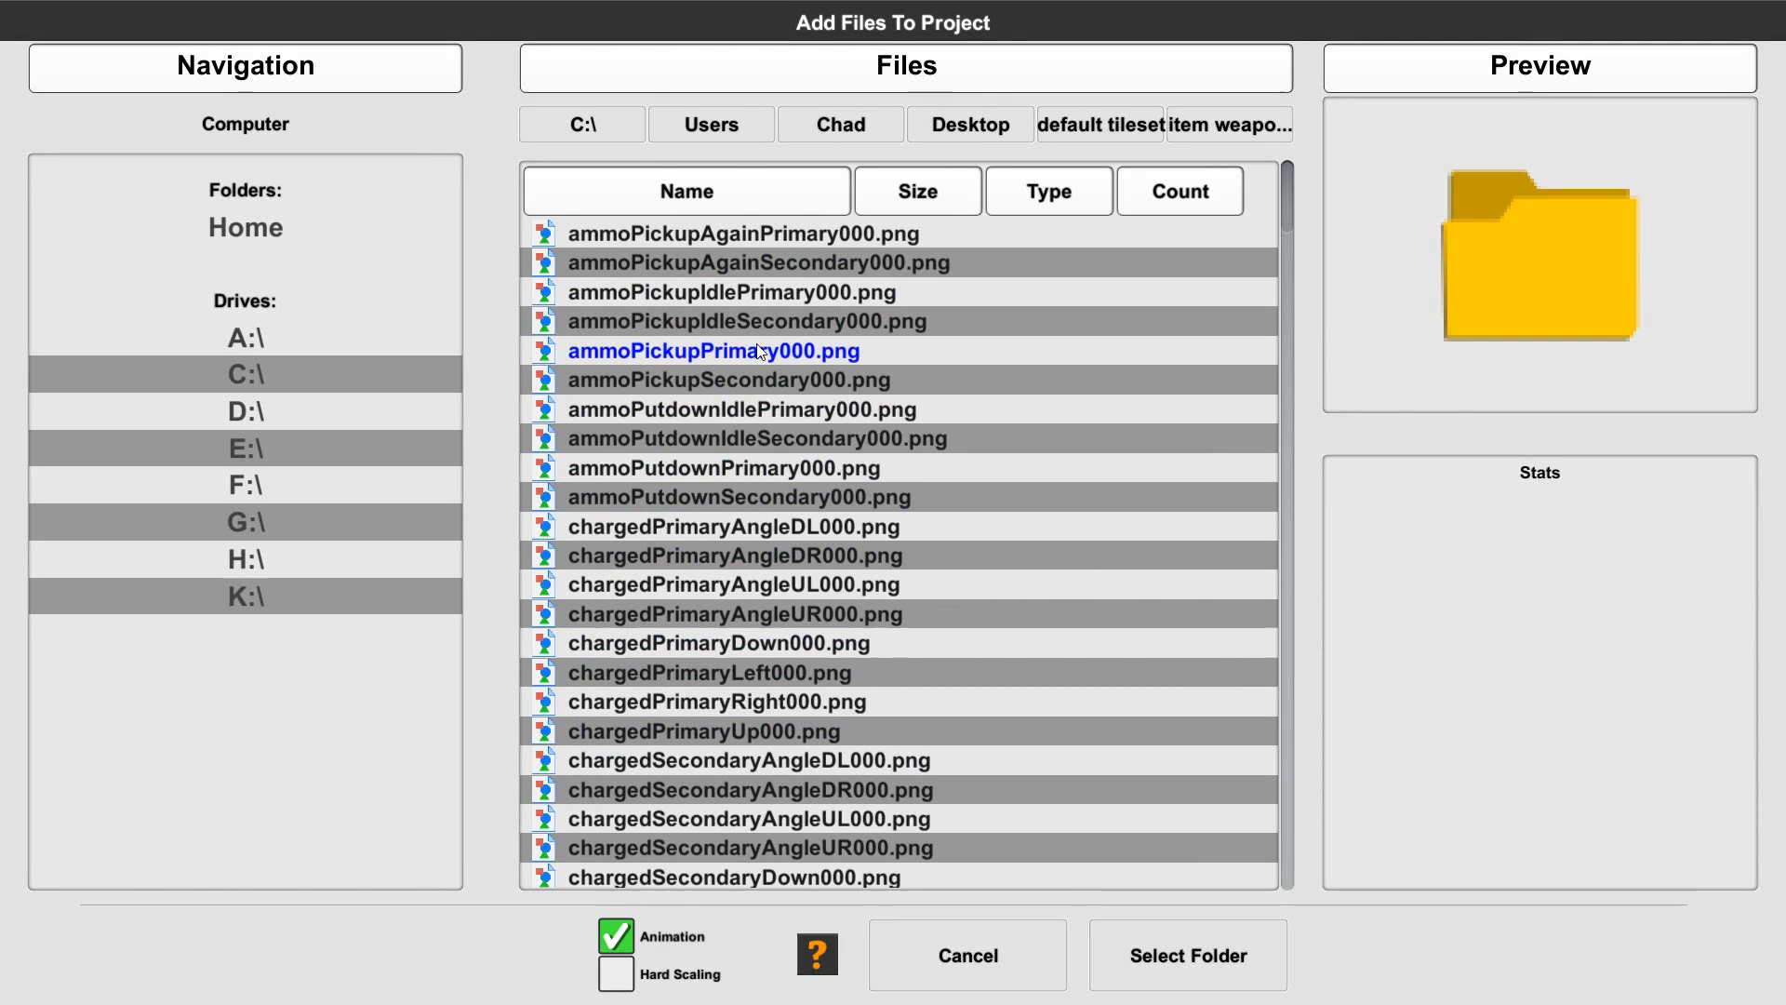
Step: Preview the ammo pickup frames and the chargedPrimaryAngle gun frames
{"action": "left_click", "coordinate": [734, 265]}
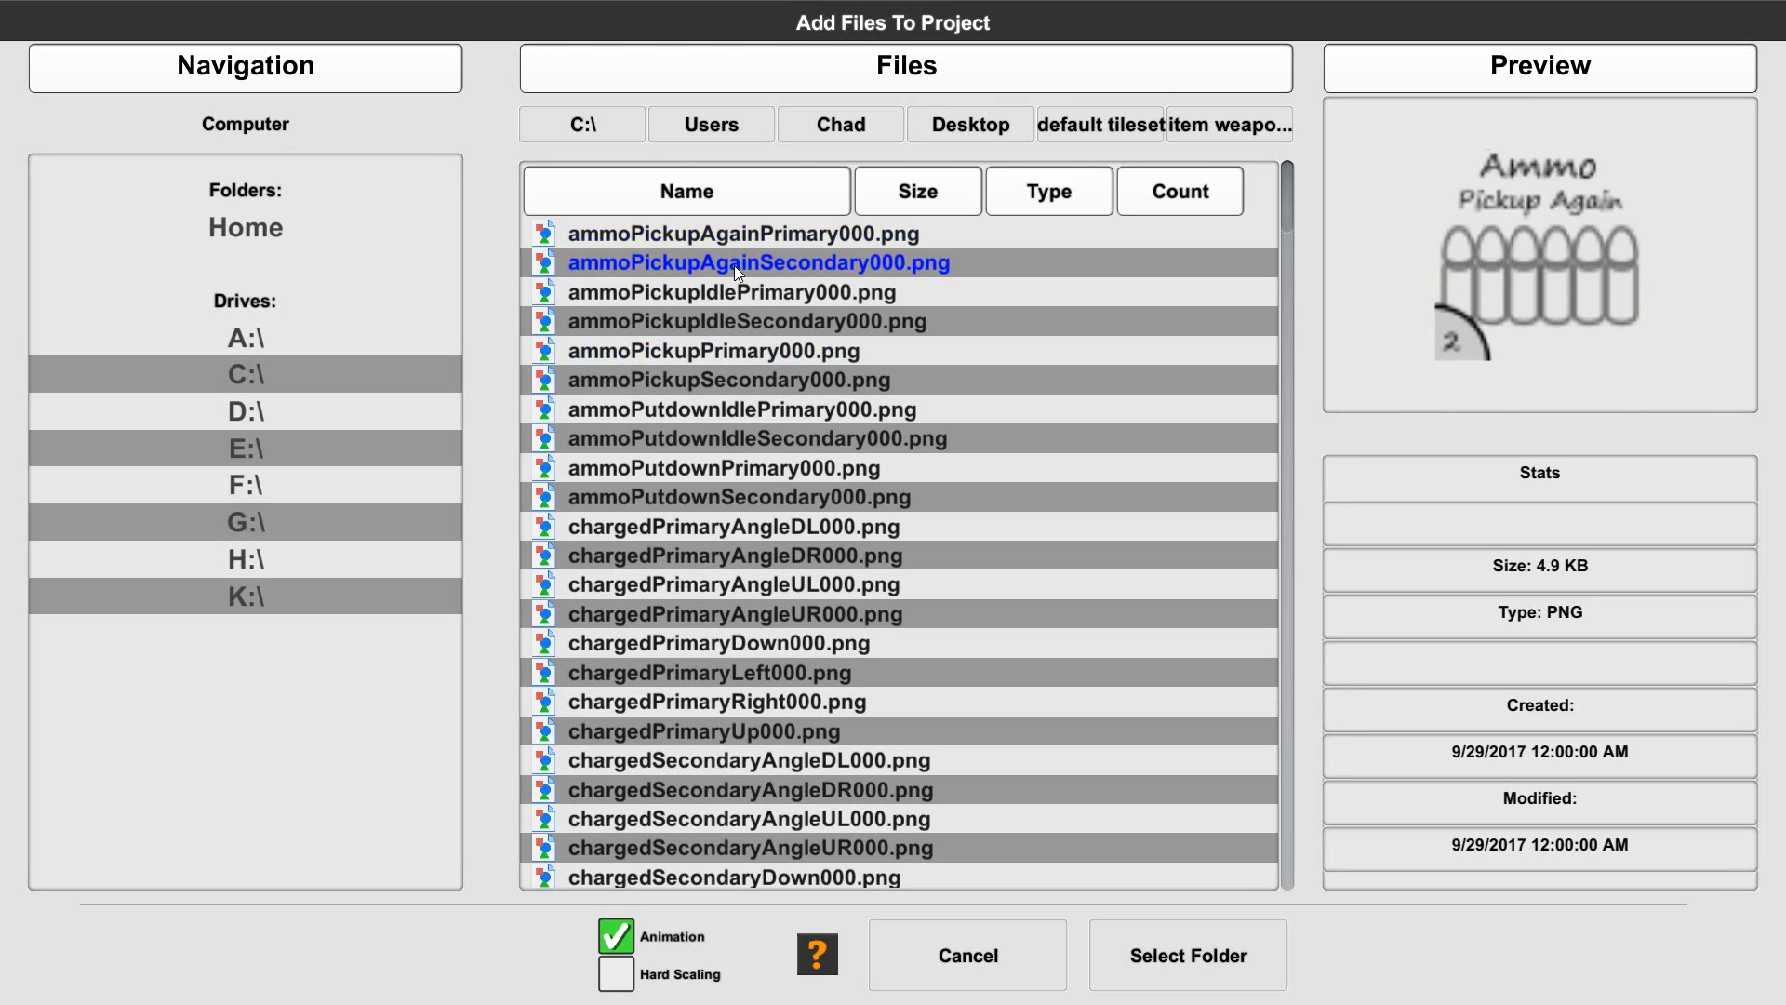
{"action": "left_click", "coordinate": [733, 293]}
{"action": "left_click", "coordinate": [685, 352]}
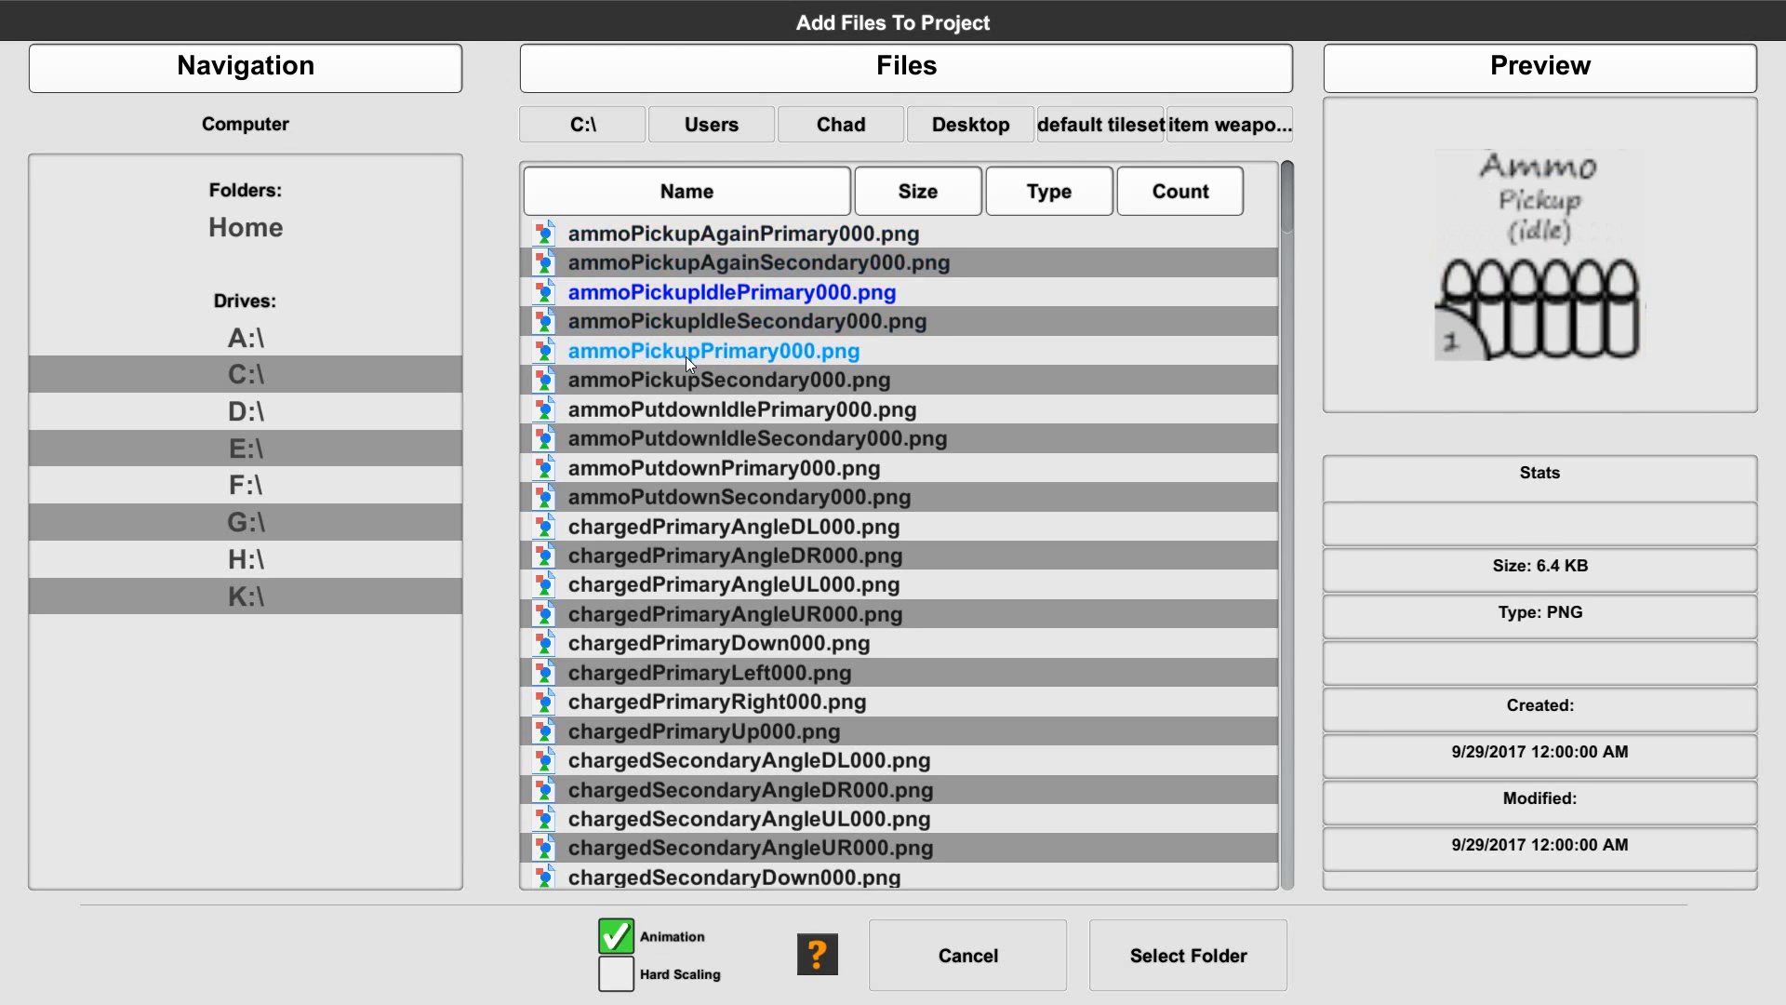
{"action": "left_click", "coordinate": [690, 380]}
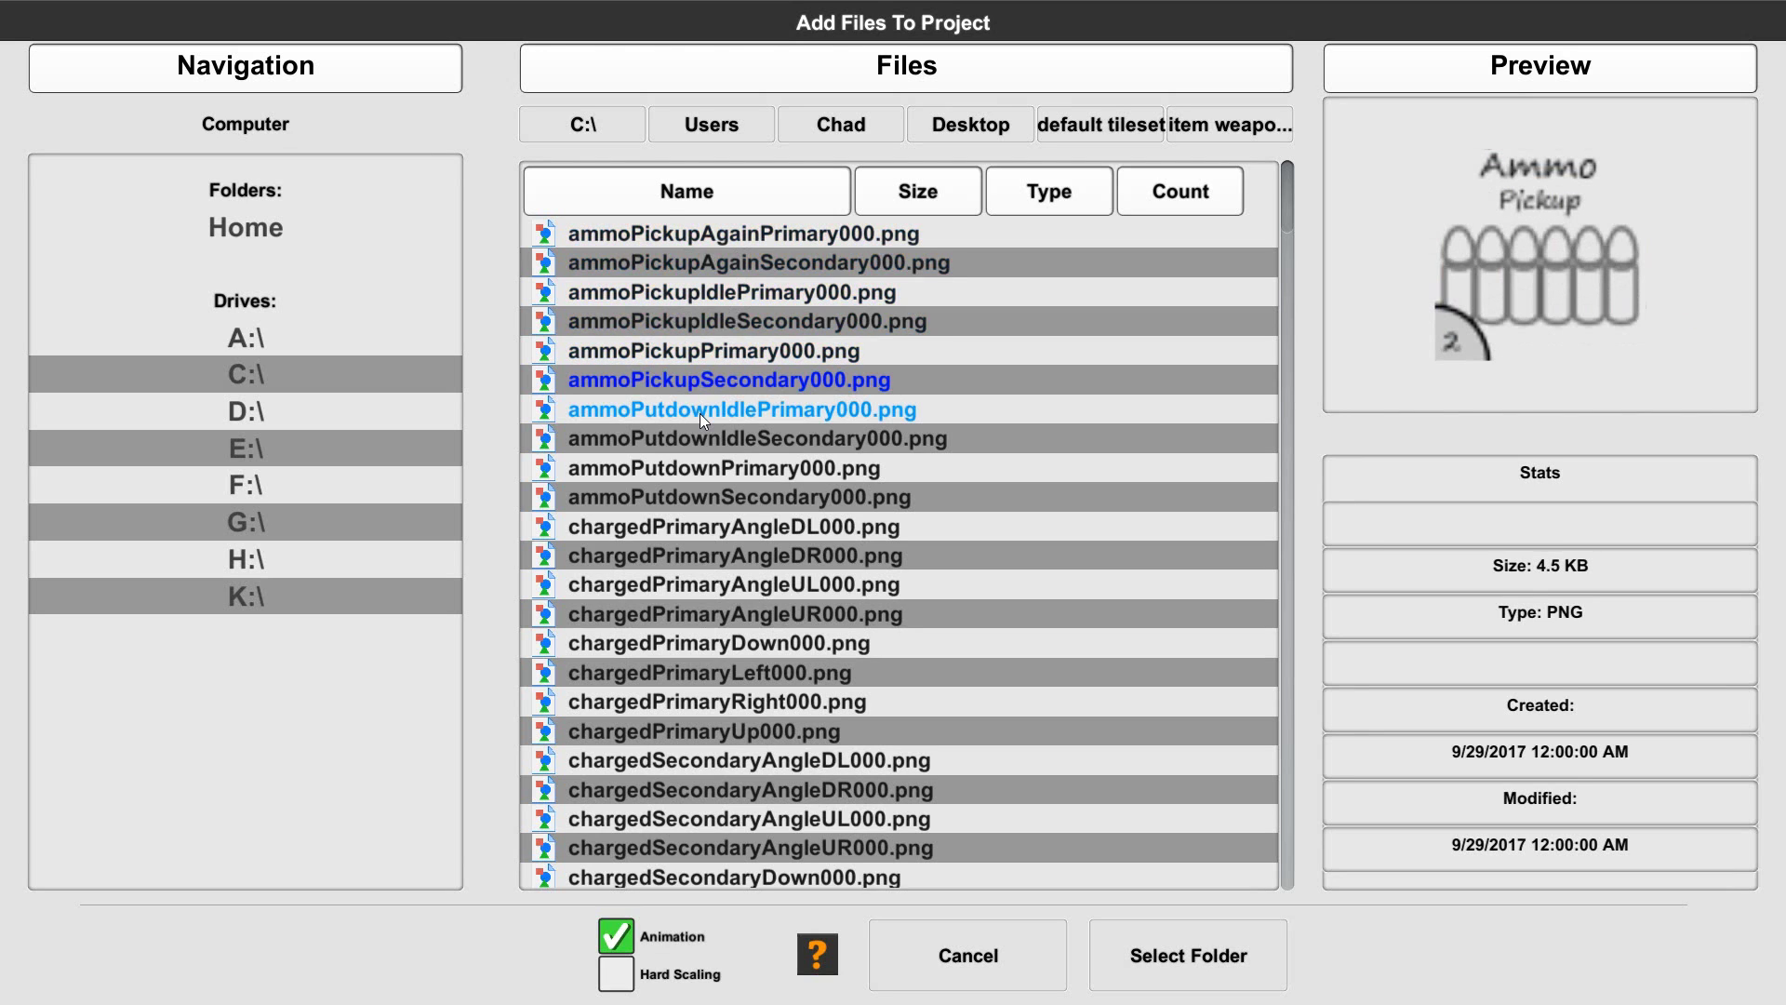
{"action": "left_click", "coordinate": [700, 414]}
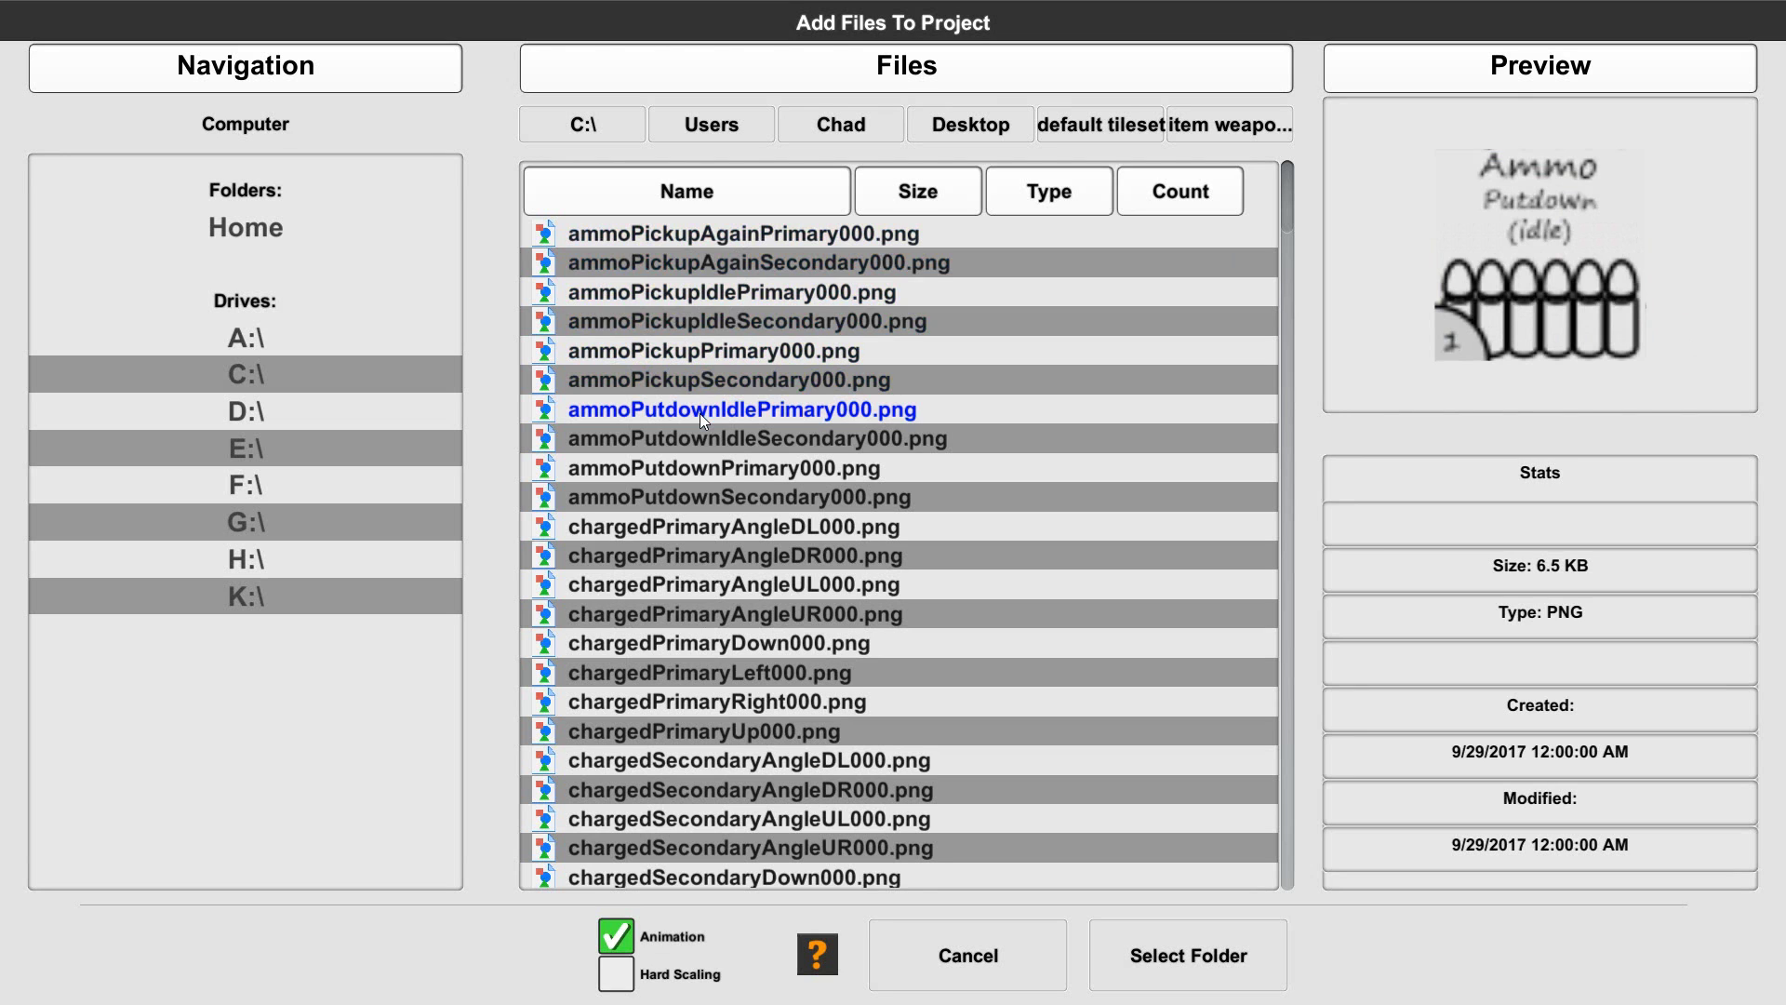
{"action": "left_click", "coordinate": [729, 527]}
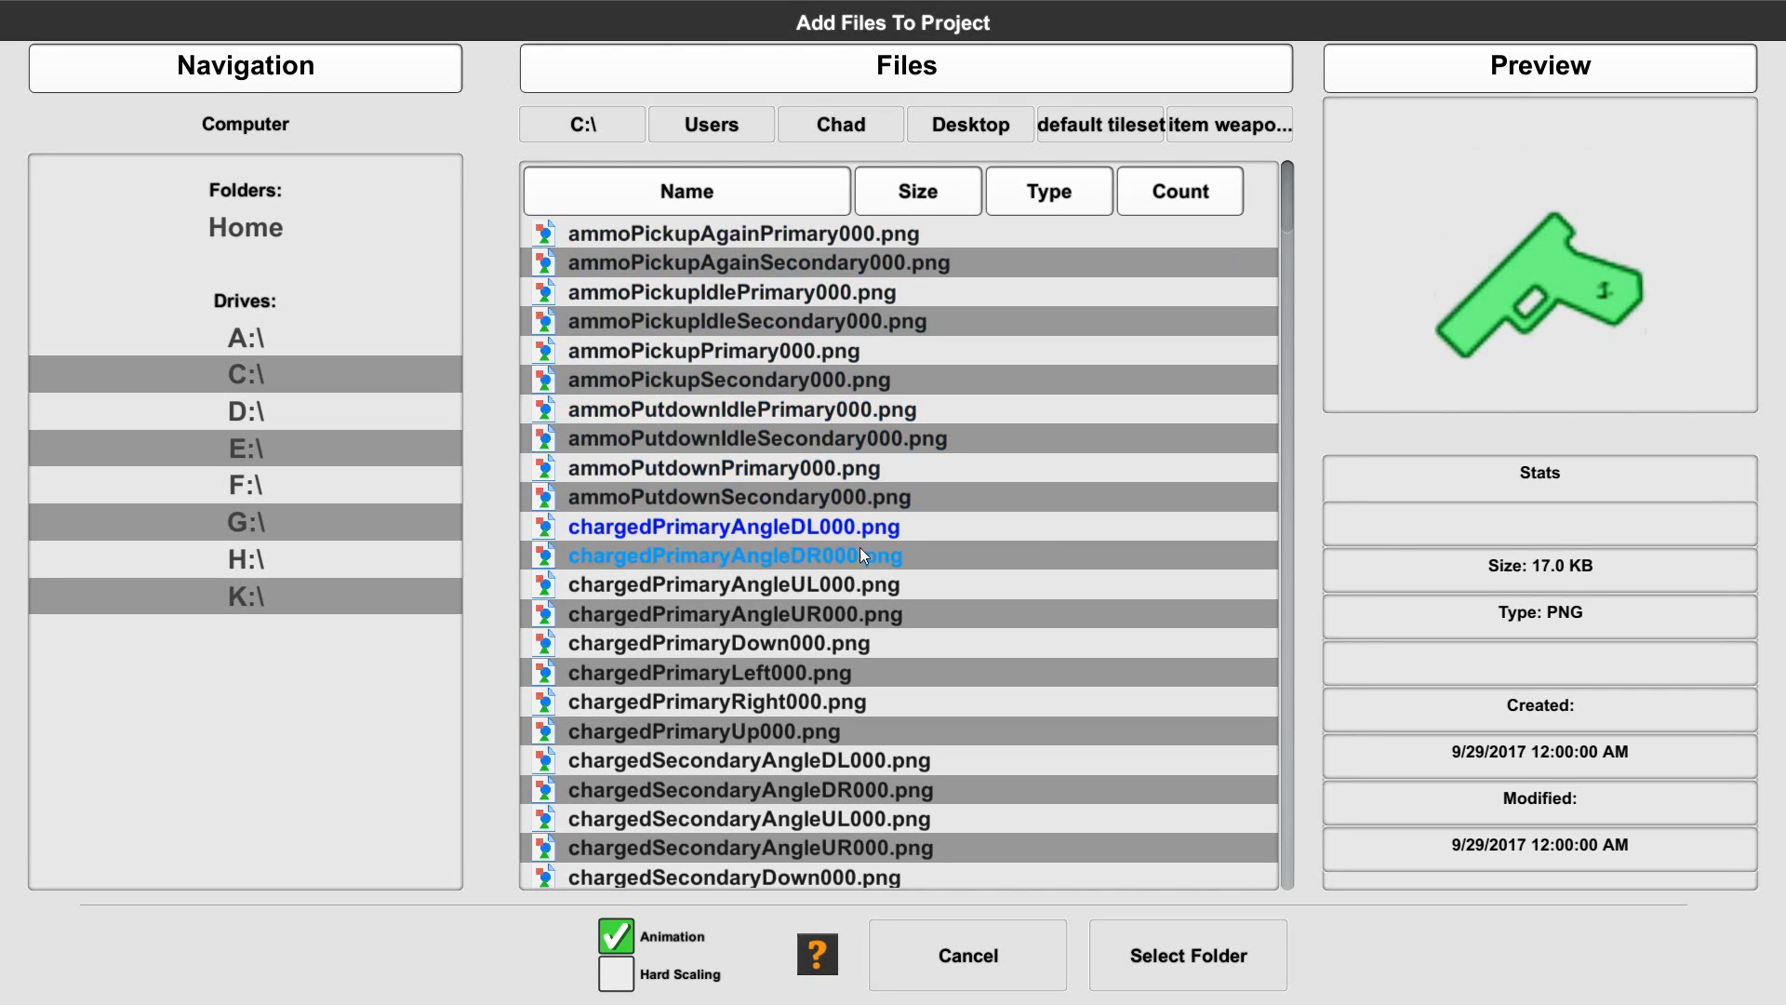
{"action": "left_click_drag", "start_coordinate": [1288, 231], "coordinate": [1271, 259]}
{"action": "left_click", "coordinate": [650, 271]}
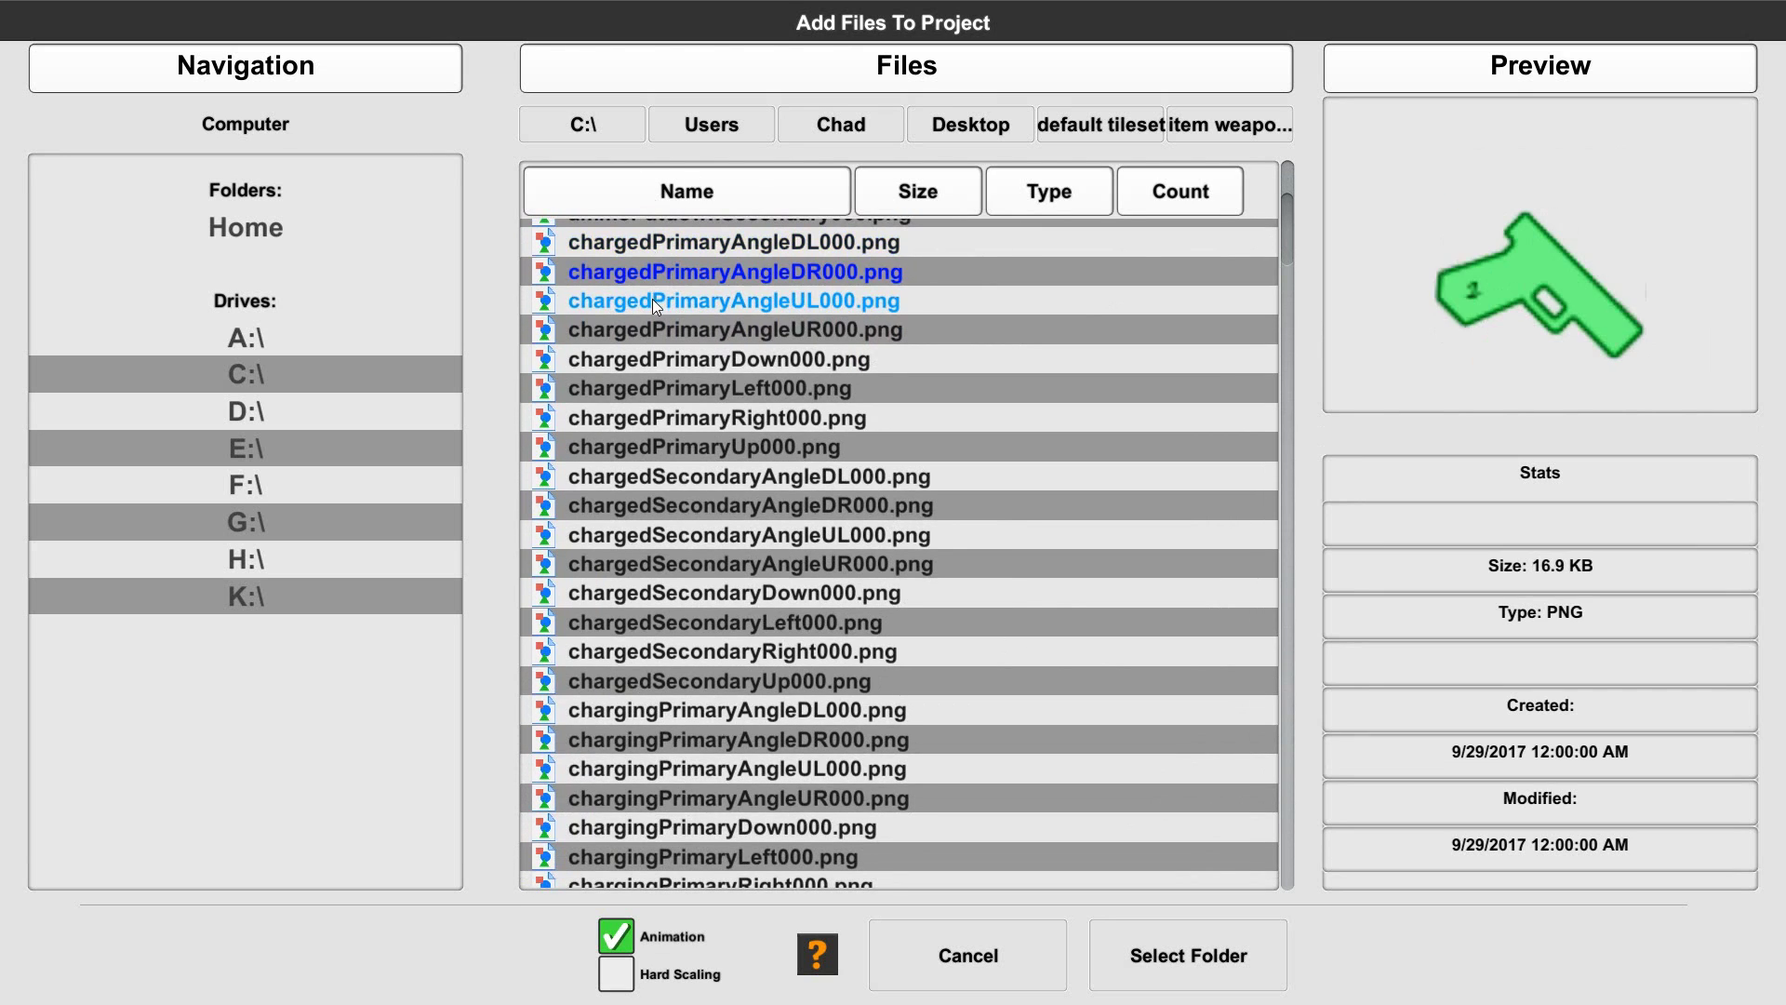
{"action": "left_click", "coordinate": [651, 299]}
{"action": "left_click", "coordinate": [655, 329]}
Step: Preview the charging, emptyFire, overCharged and overheatedPrimary gun frames
{"action": "left_click_drag", "start_coordinate": [1285, 253], "coordinate": [1276, 309]}
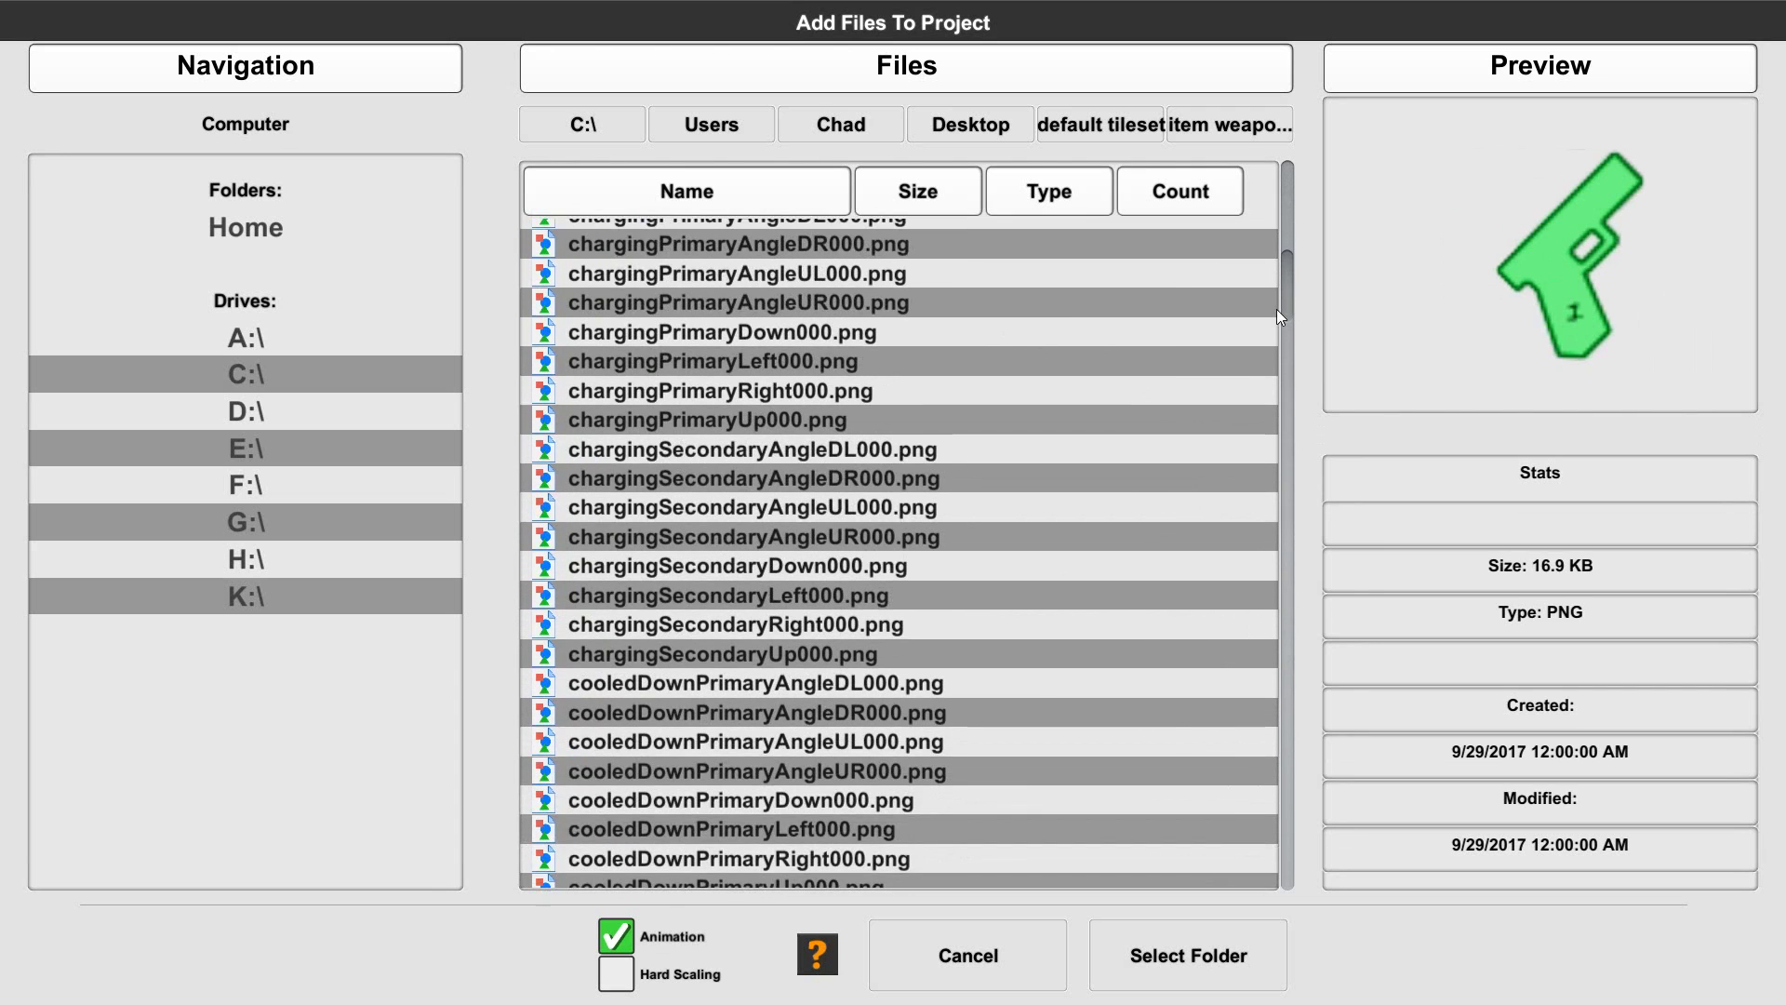
{"action": "left_click", "coordinate": [647, 303]}
{"action": "left_click", "coordinate": [661, 331]}
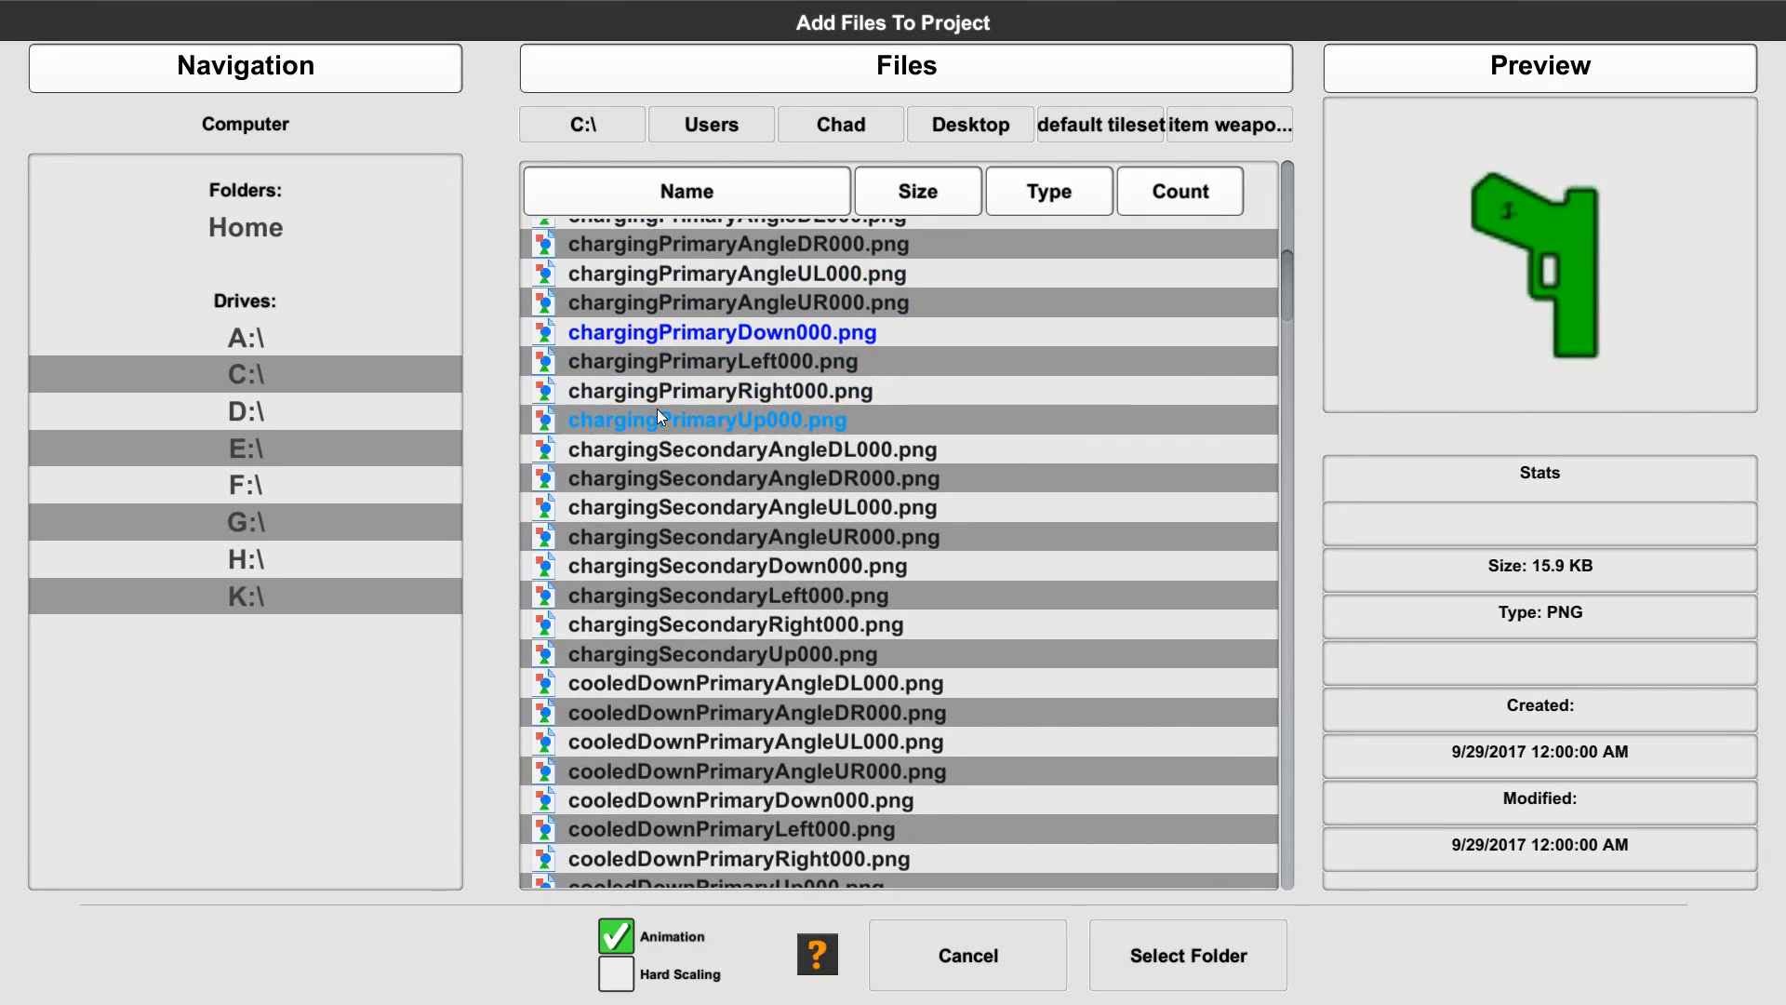
{"action": "left_click", "coordinate": [657, 418]}
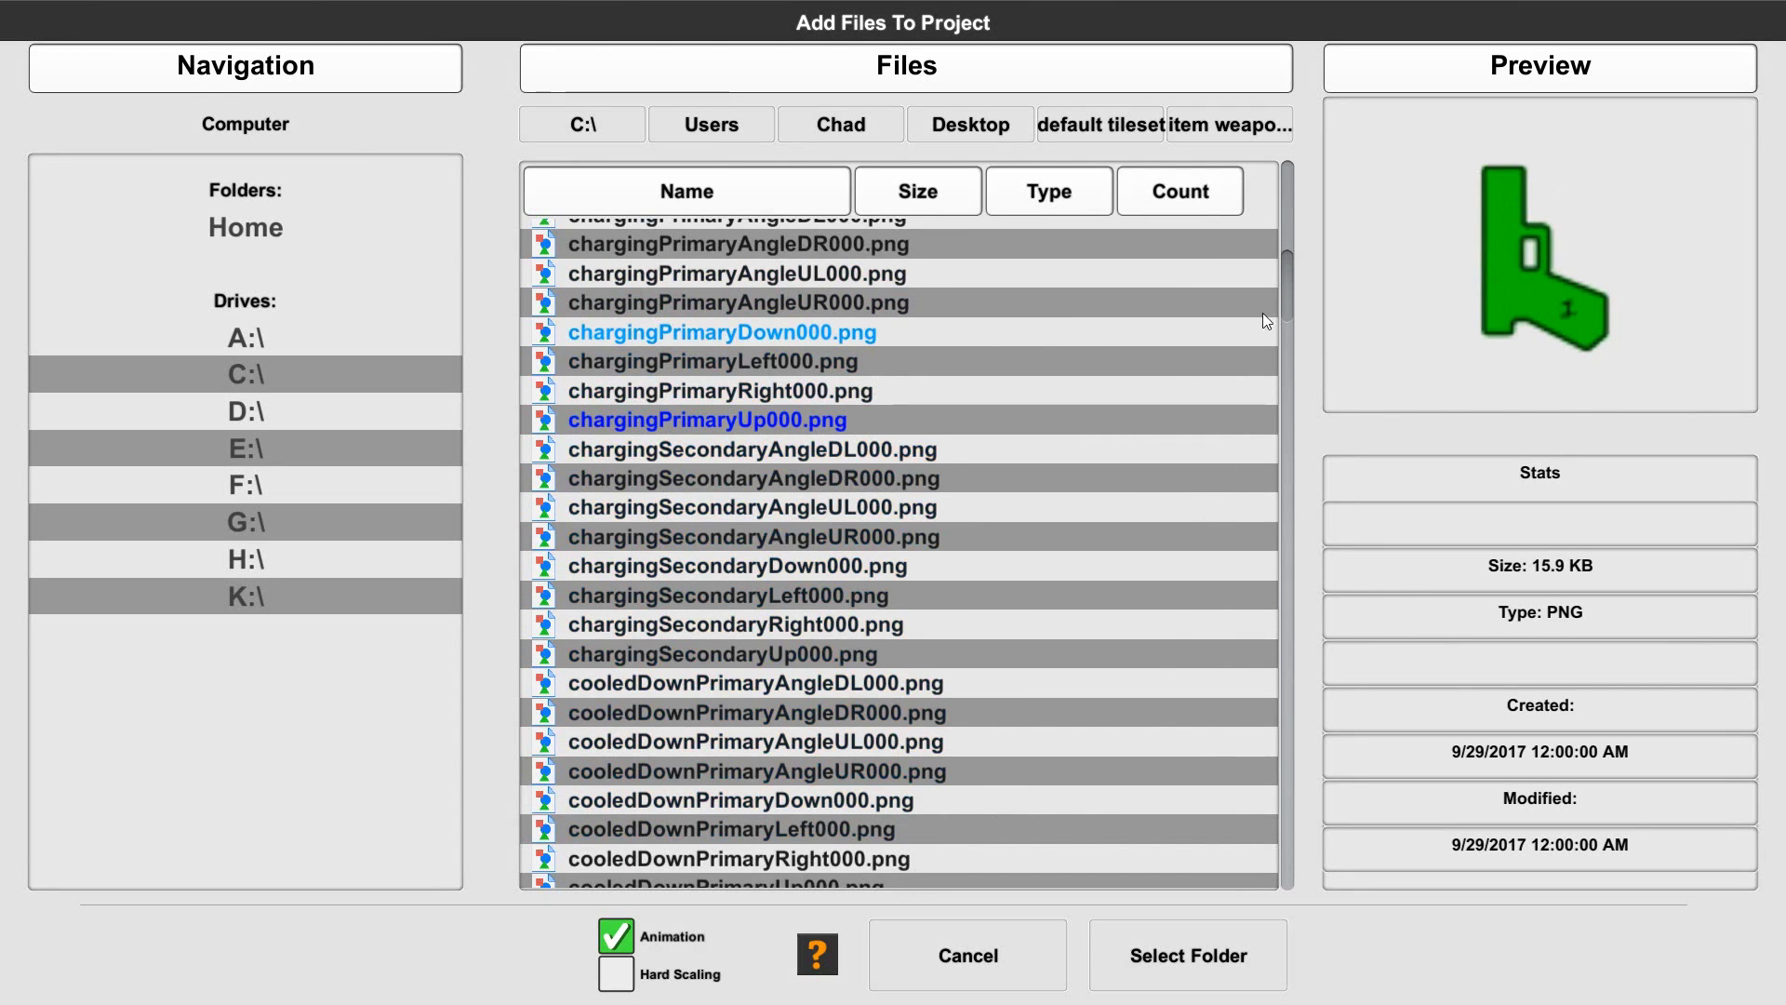
{"action": "left_click_drag", "start_coordinate": [1281, 300], "coordinate": [1284, 508]}
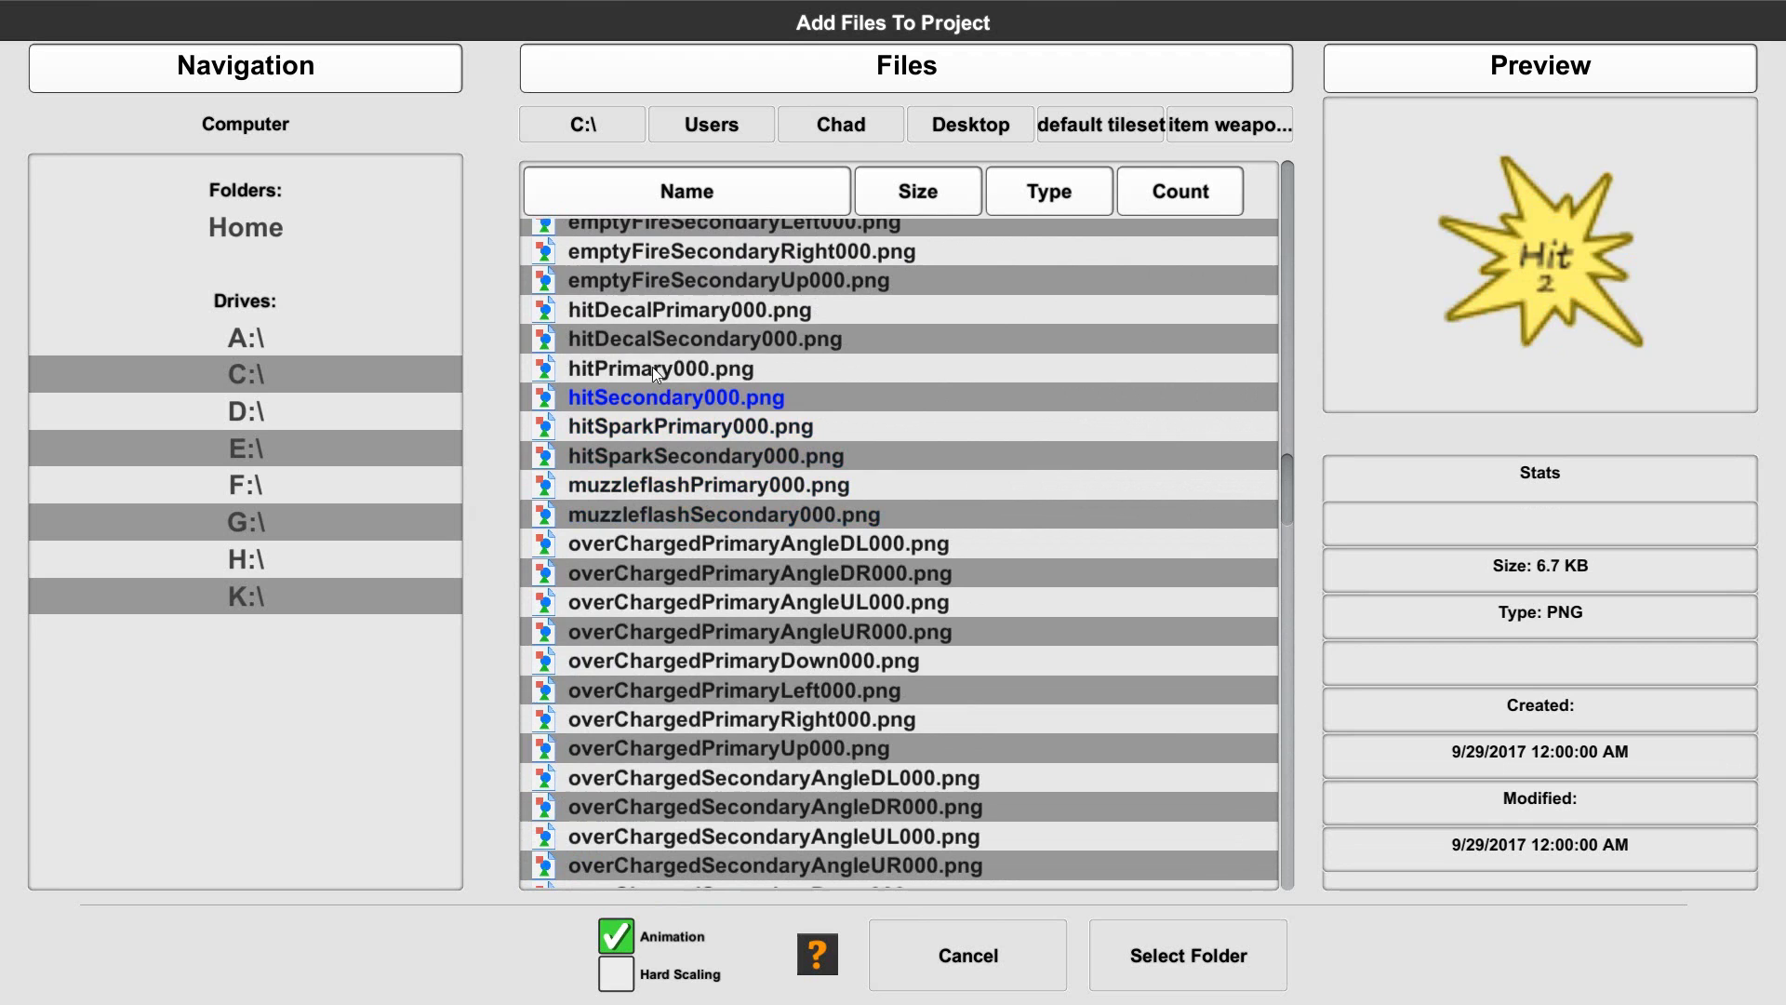
{"action": "left_click", "coordinate": [624, 249]}
{"action": "left_click_drag", "start_coordinate": [1285, 494], "coordinate": [1285, 527]}
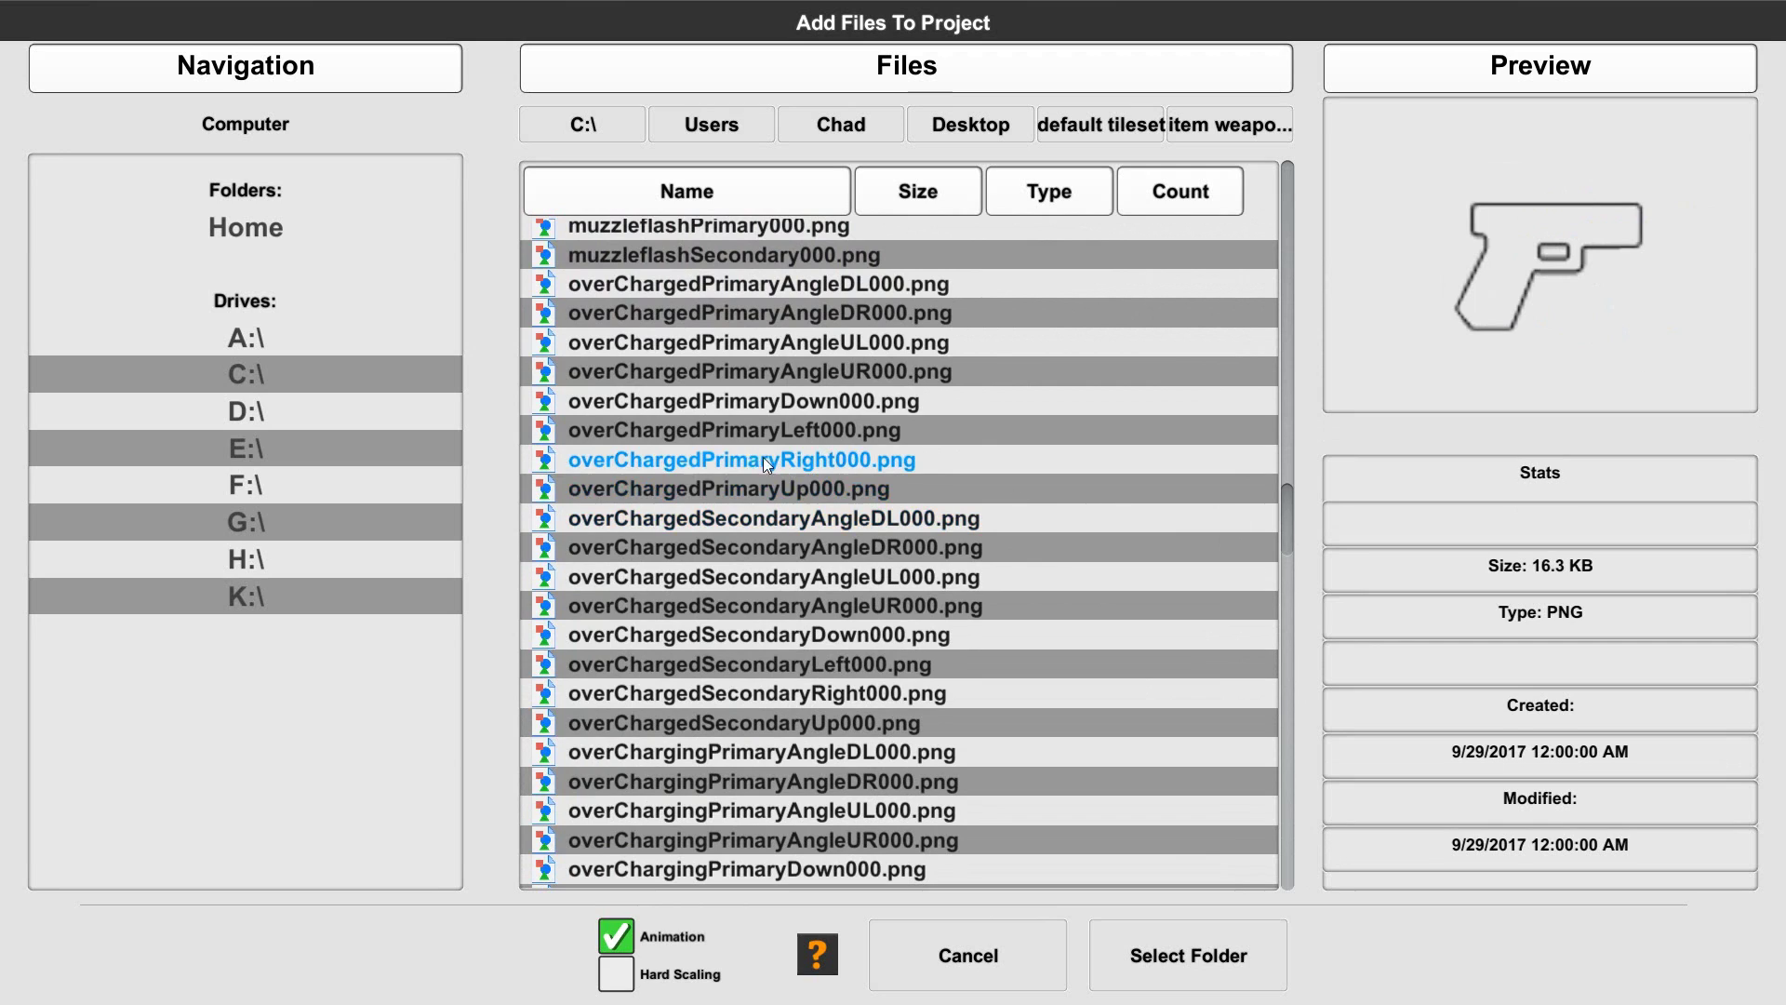
{"action": "left_click", "coordinate": [618, 283]}
{"action": "left_click", "coordinate": [632, 372]}
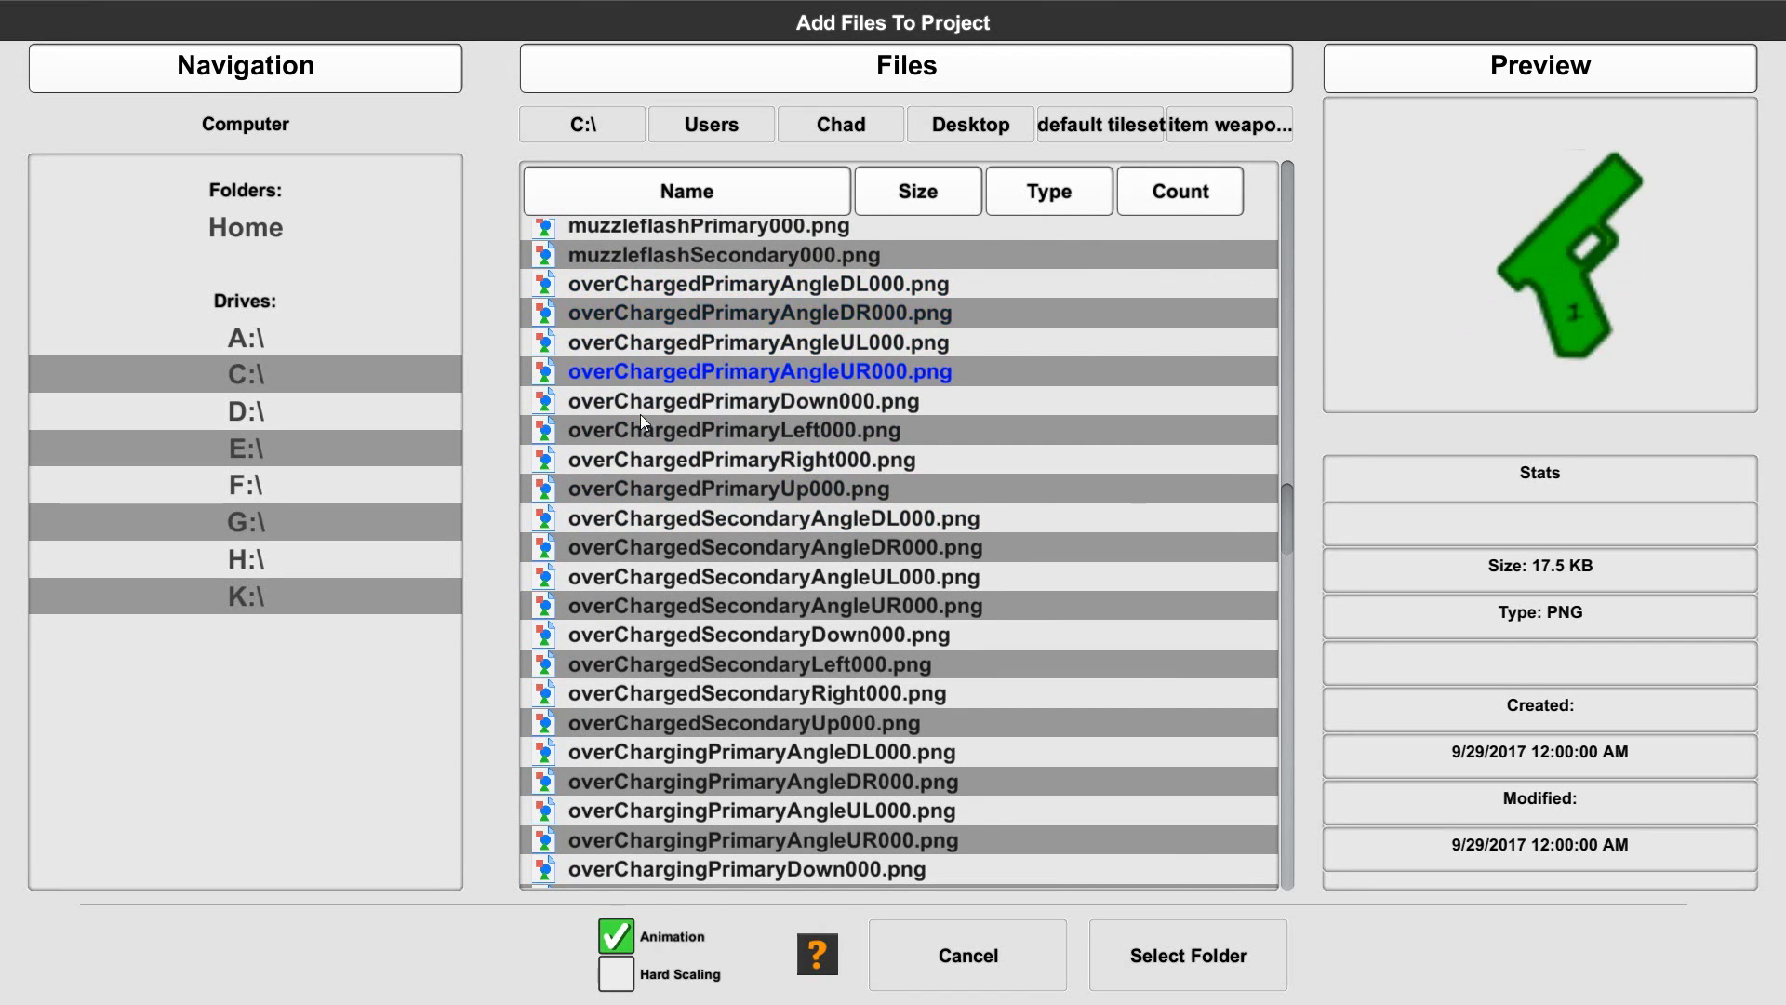
{"action": "left_click_drag", "start_coordinate": [1286, 540], "coordinate": [1281, 614]}
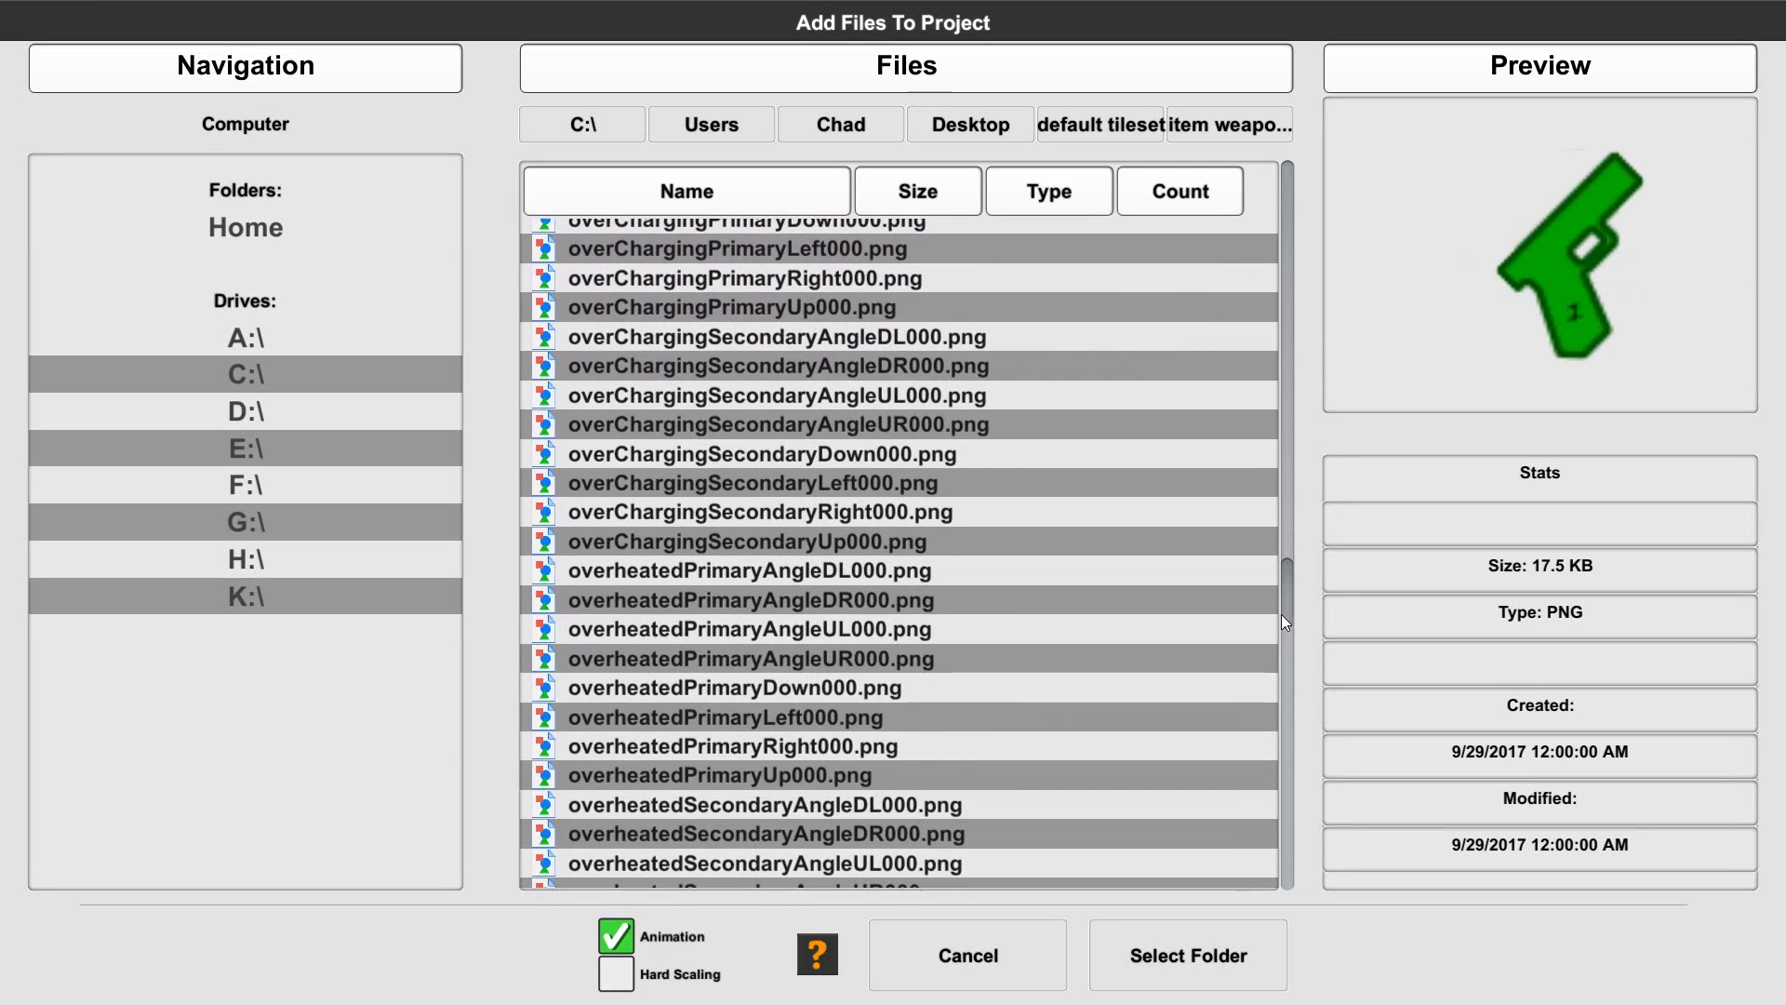
{"action": "left_click", "coordinate": [786, 486]}
{"action": "left_click", "coordinate": [725, 579]}
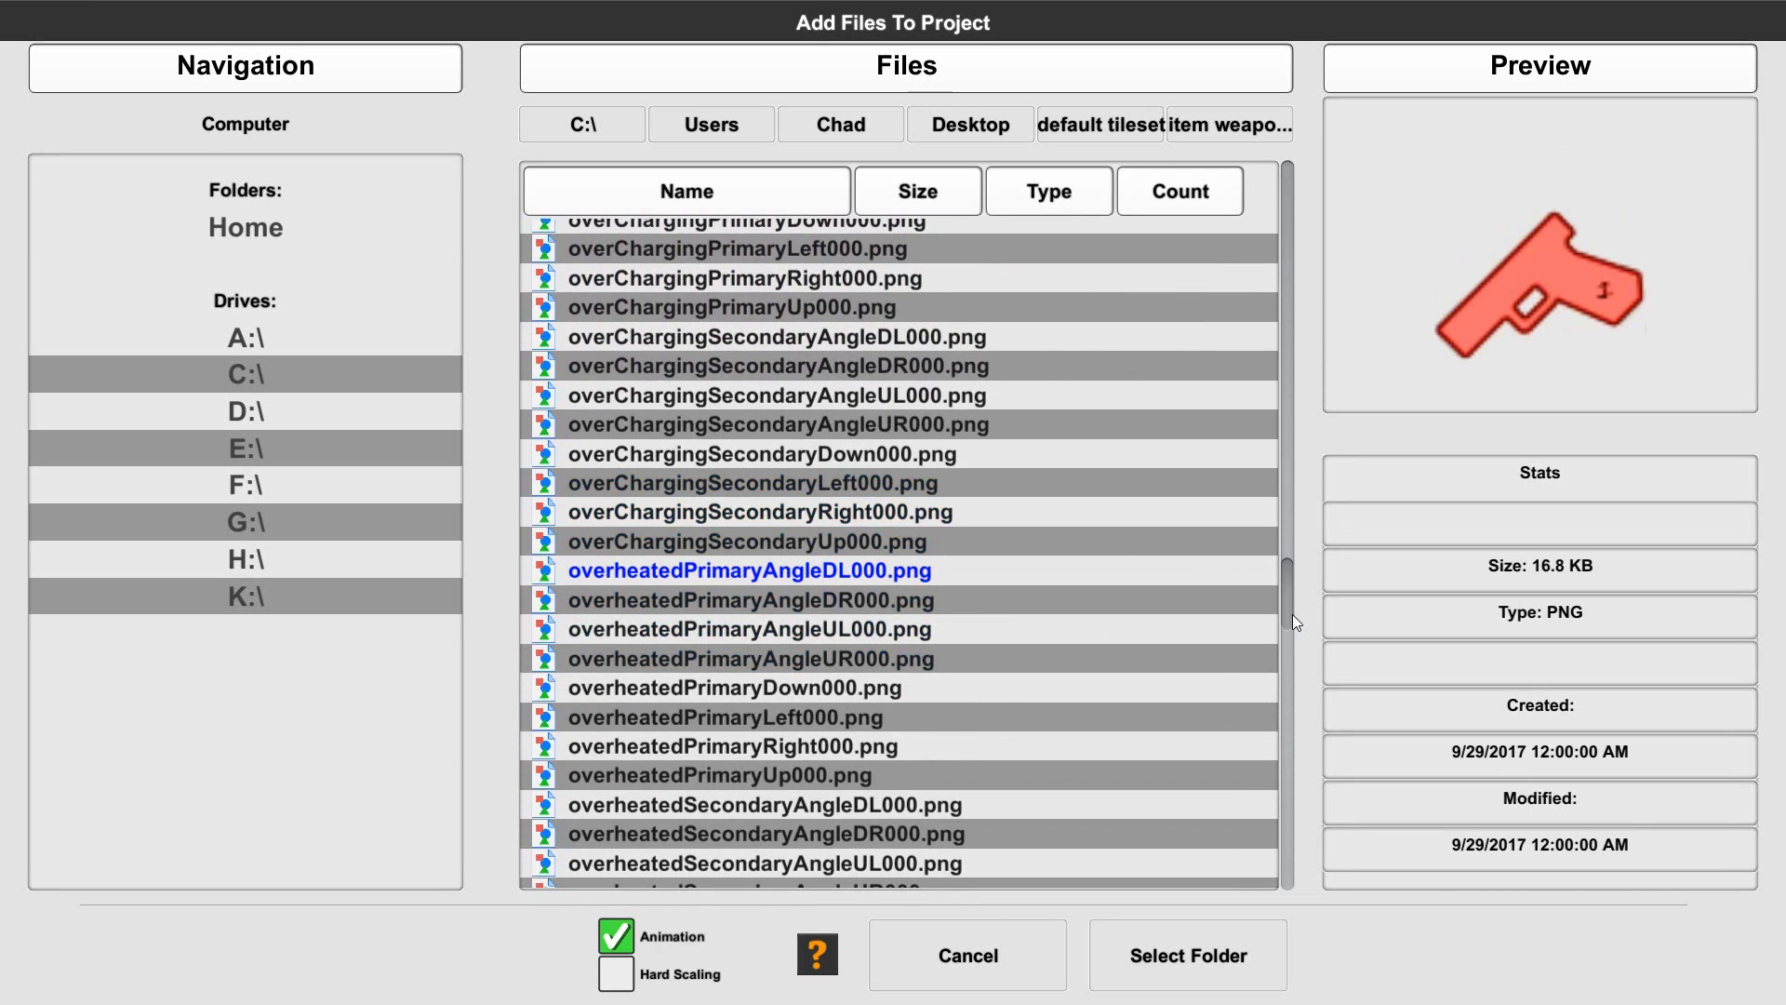
Step: Preview overheated, reload and weaponAttack frames, then import the whole 217-file folder
{"action": "left_click_drag", "start_coordinate": [1292, 614], "coordinate": [1277, 763]}
{"action": "left_click", "coordinate": [864, 528]}
{"action": "left_click", "coordinate": [856, 585]}
{"action": "left_click", "coordinate": [741, 281]}
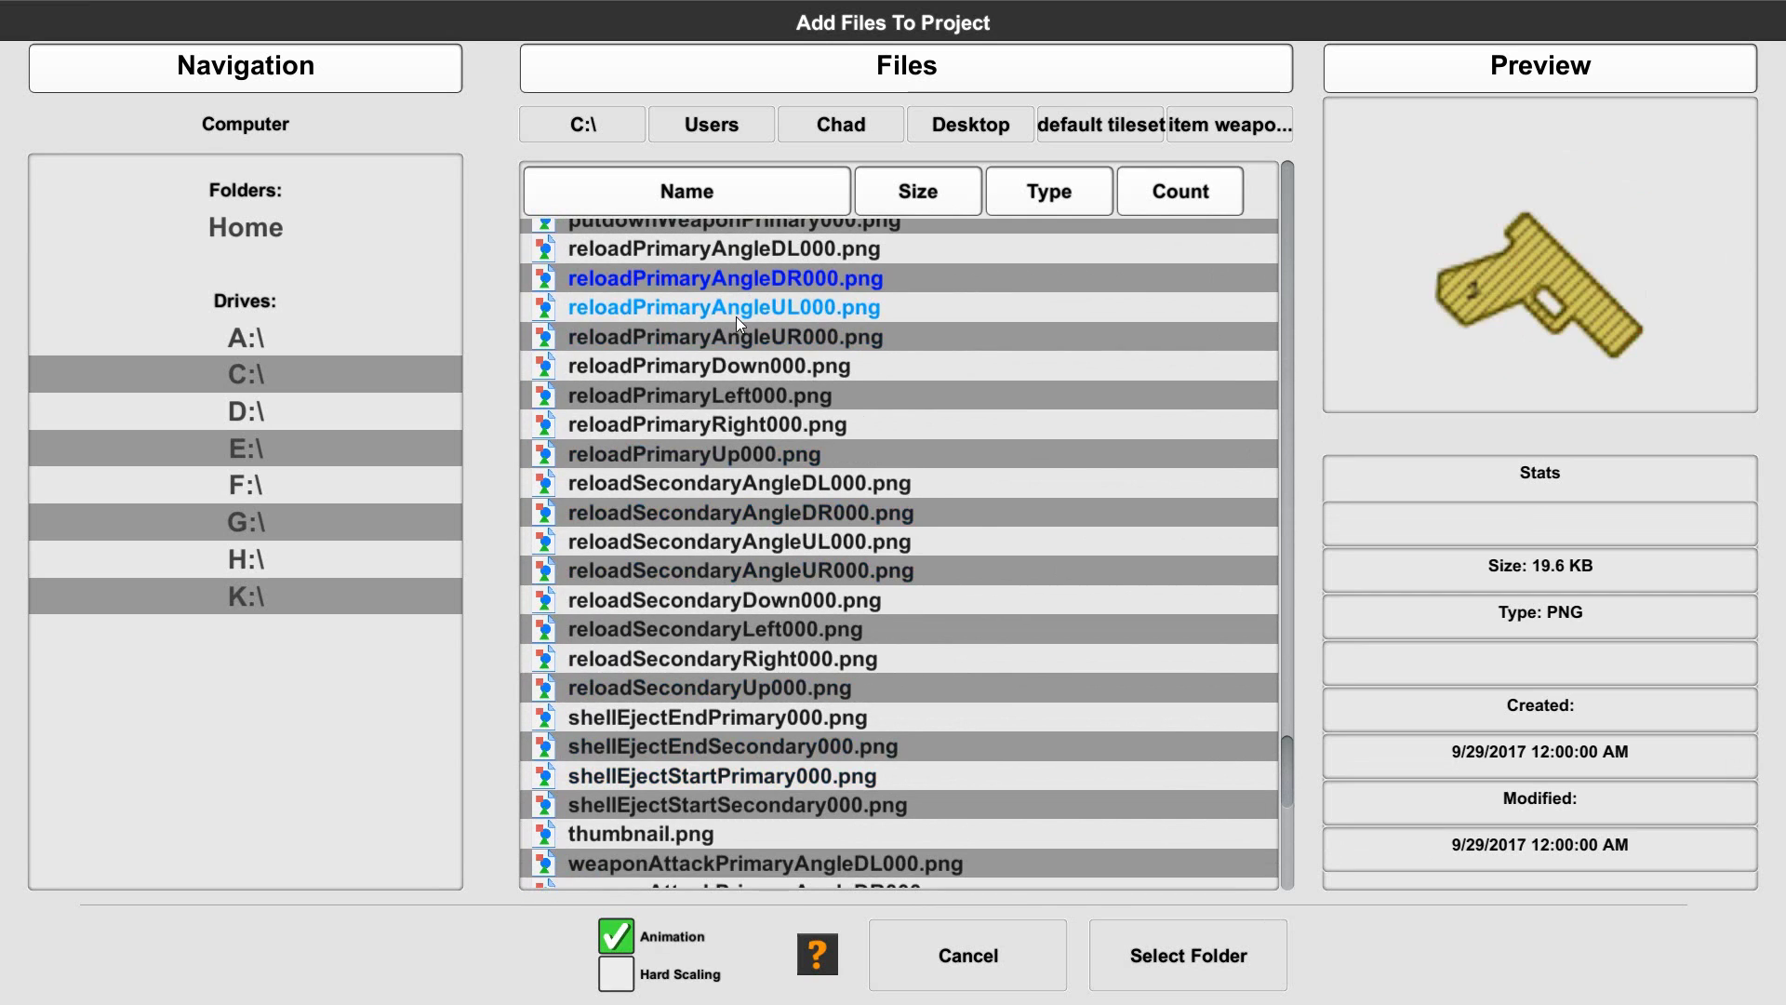
{"action": "left_click", "coordinate": [729, 389]}
{"action": "left_click", "coordinate": [716, 513]}
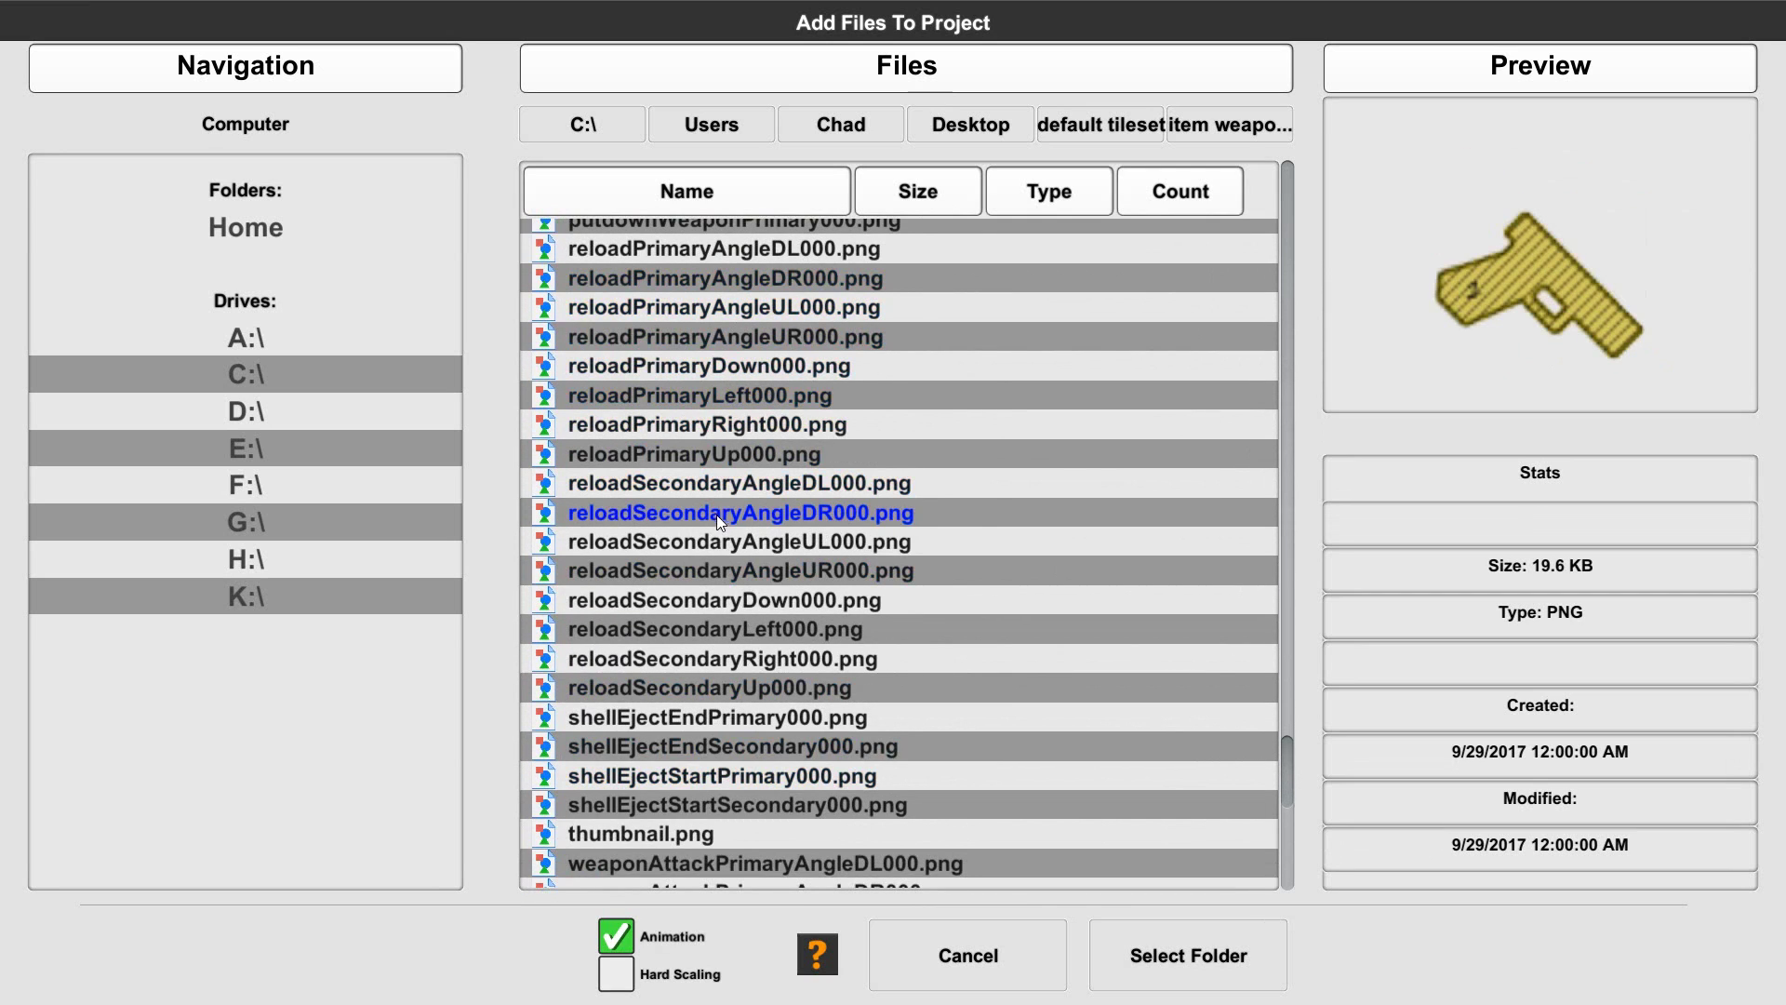
{"action": "scroll", "coordinate": [725, 539], "scroll_direction": "down", "scroll_amount": 8}
{"action": "left_click", "coordinate": [634, 460]}
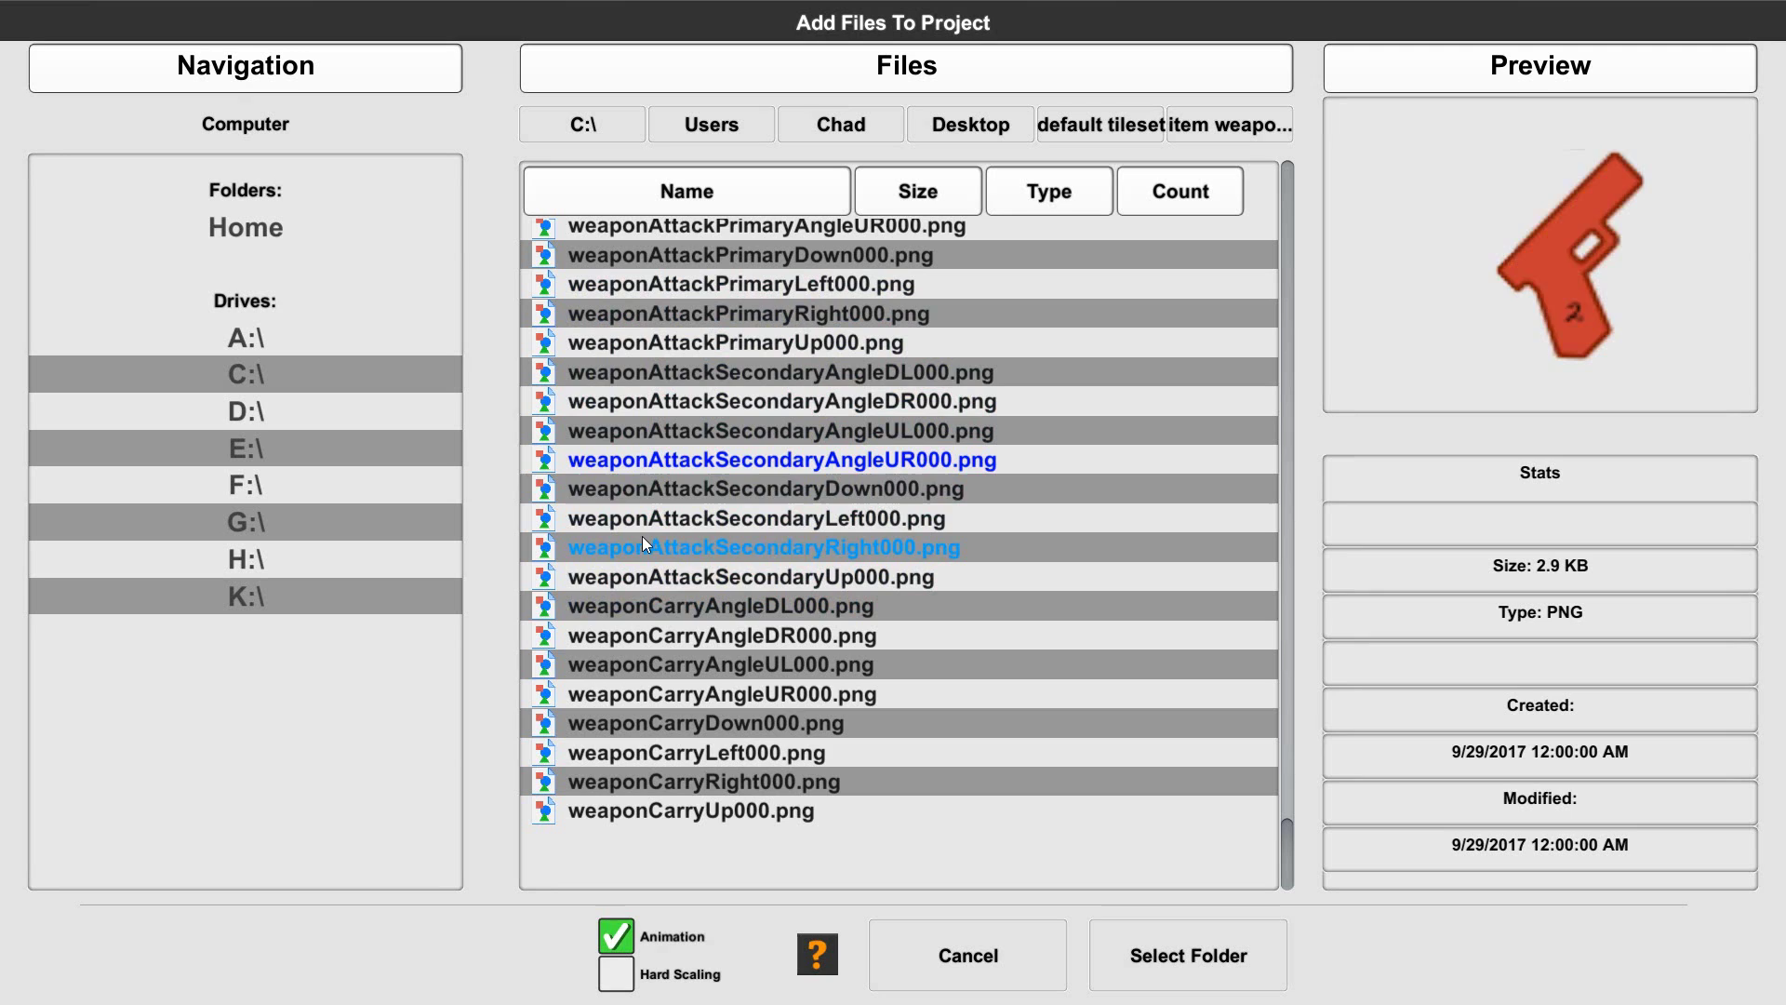
{"action": "left_click", "coordinate": [644, 541]}
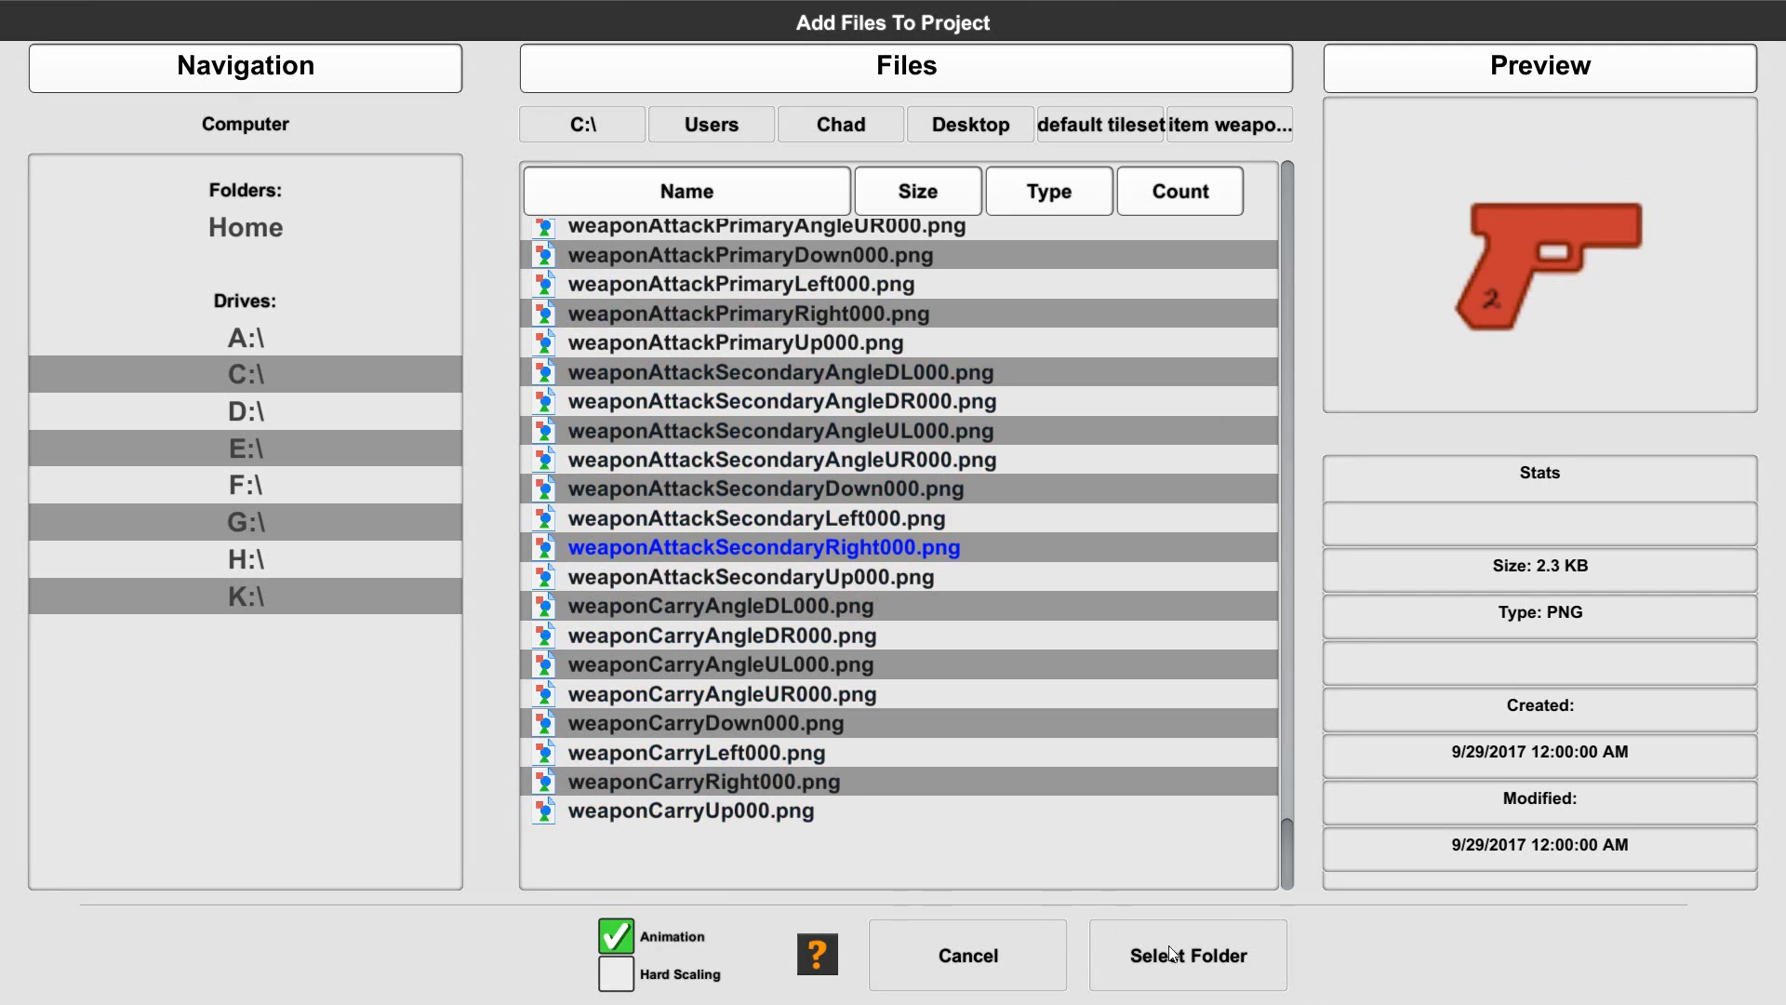
{"action": "left_click", "coordinate": [1224, 945]}
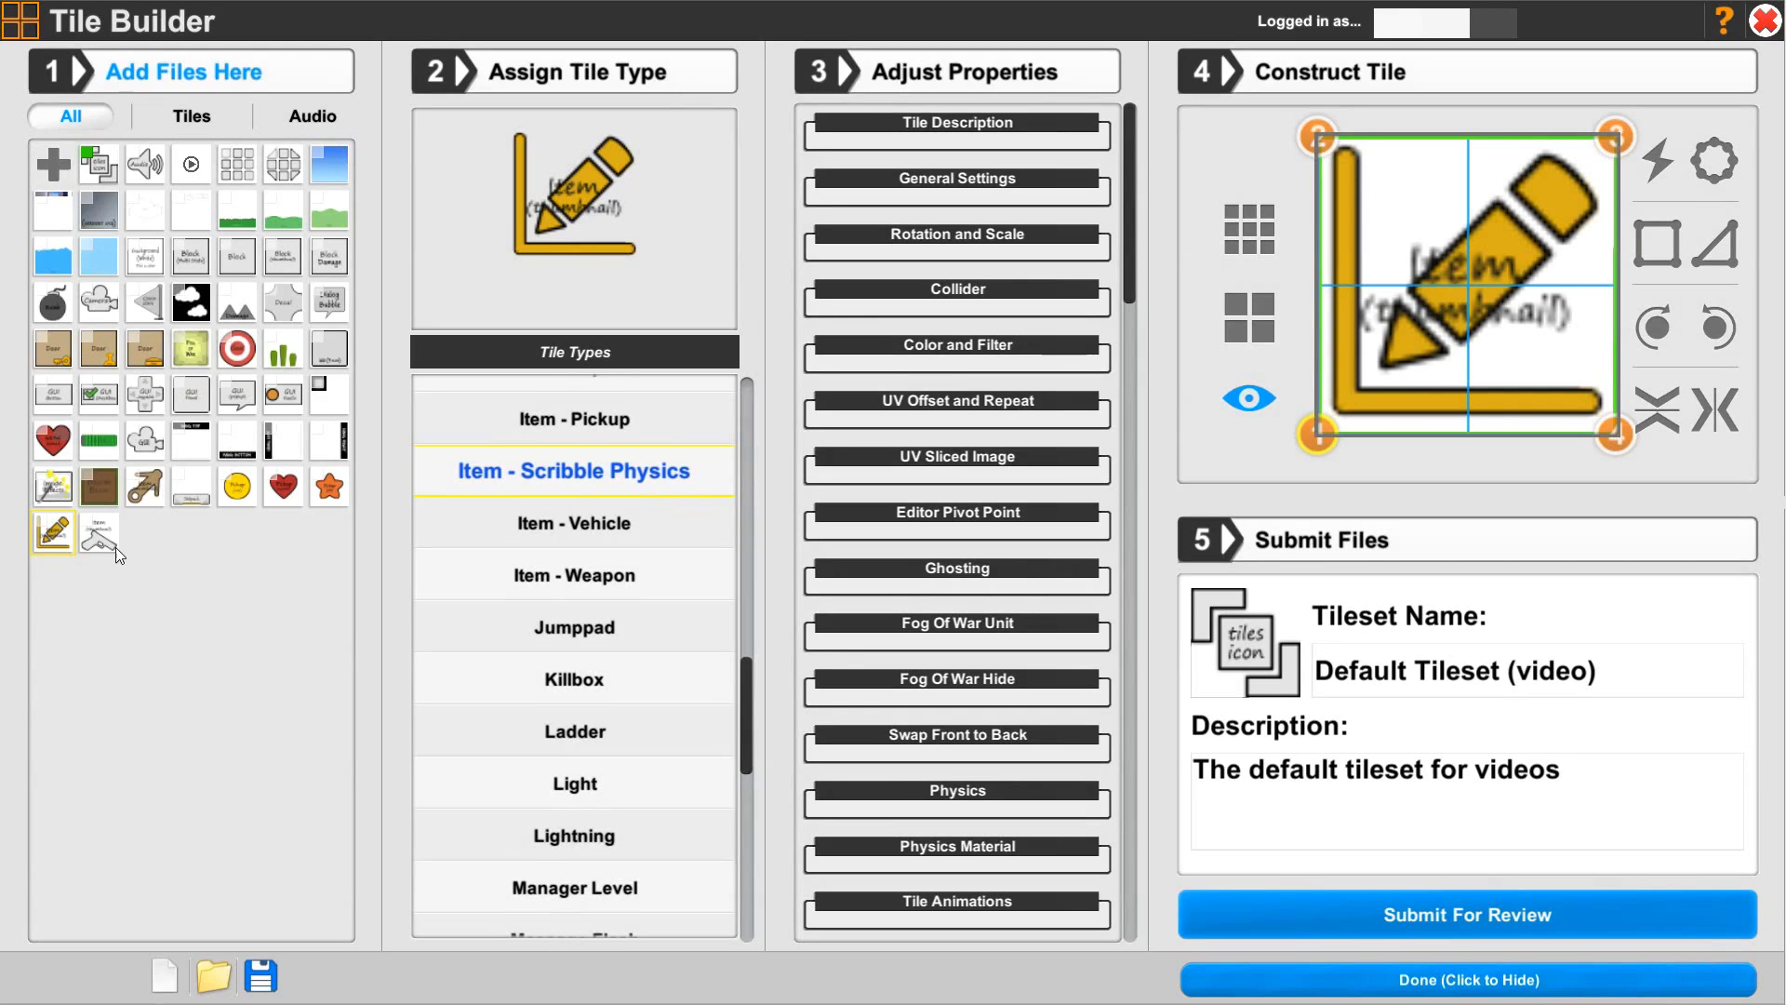
Step: Pick the gun thumbnail image as the tile and set its type to Item - Weapon
{"action": "left_click", "coordinate": [107, 543]}
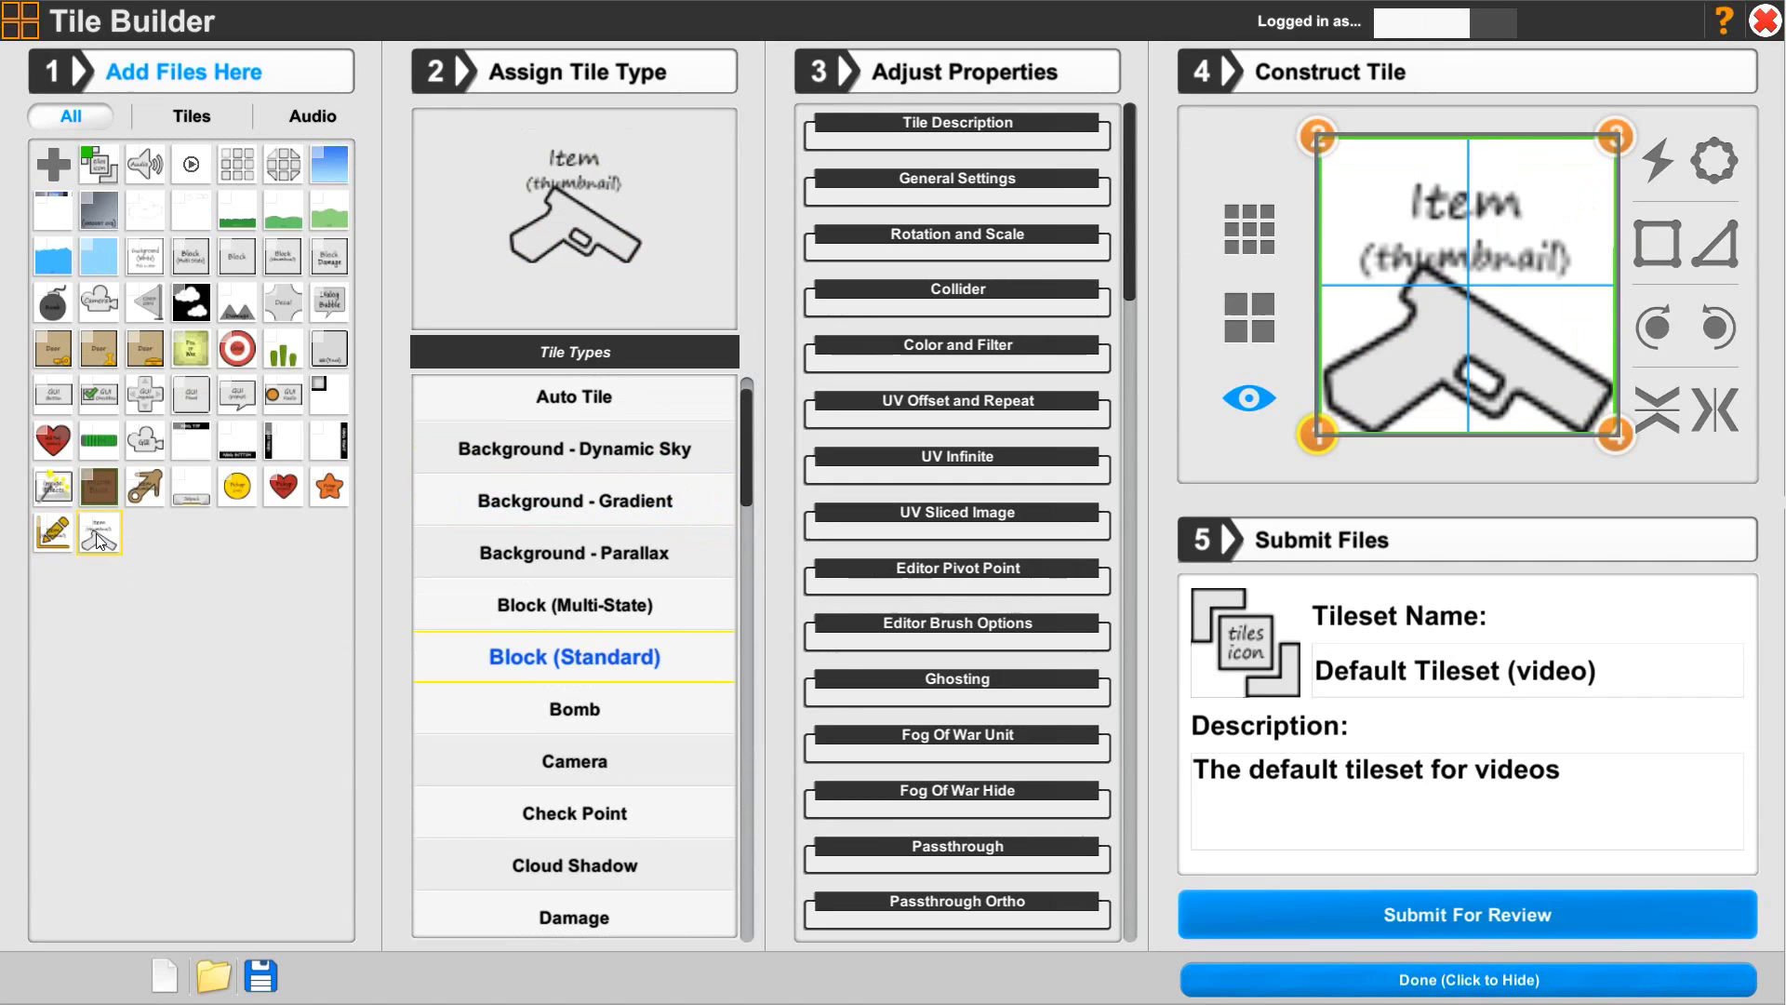
{"action": "left_click_drag", "start_coordinate": [746, 502], "coordinate": [735, 746]}
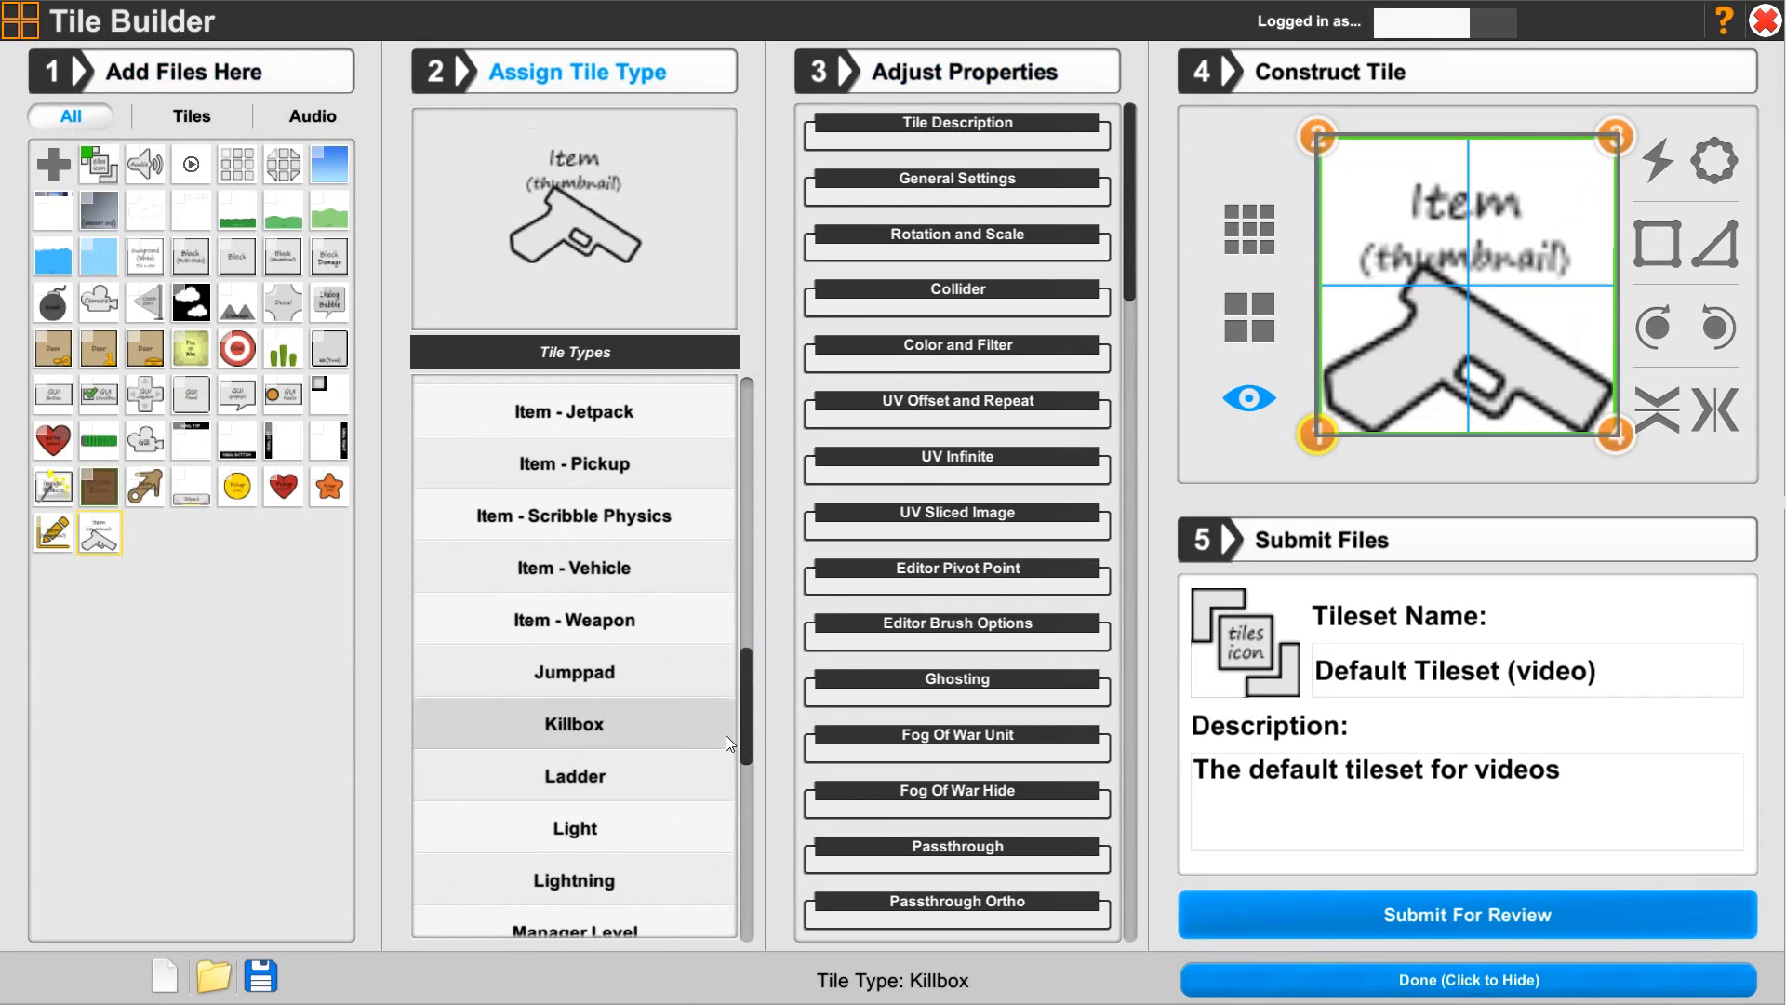
{"action": "left_click", "coordinate": [590, 623]}
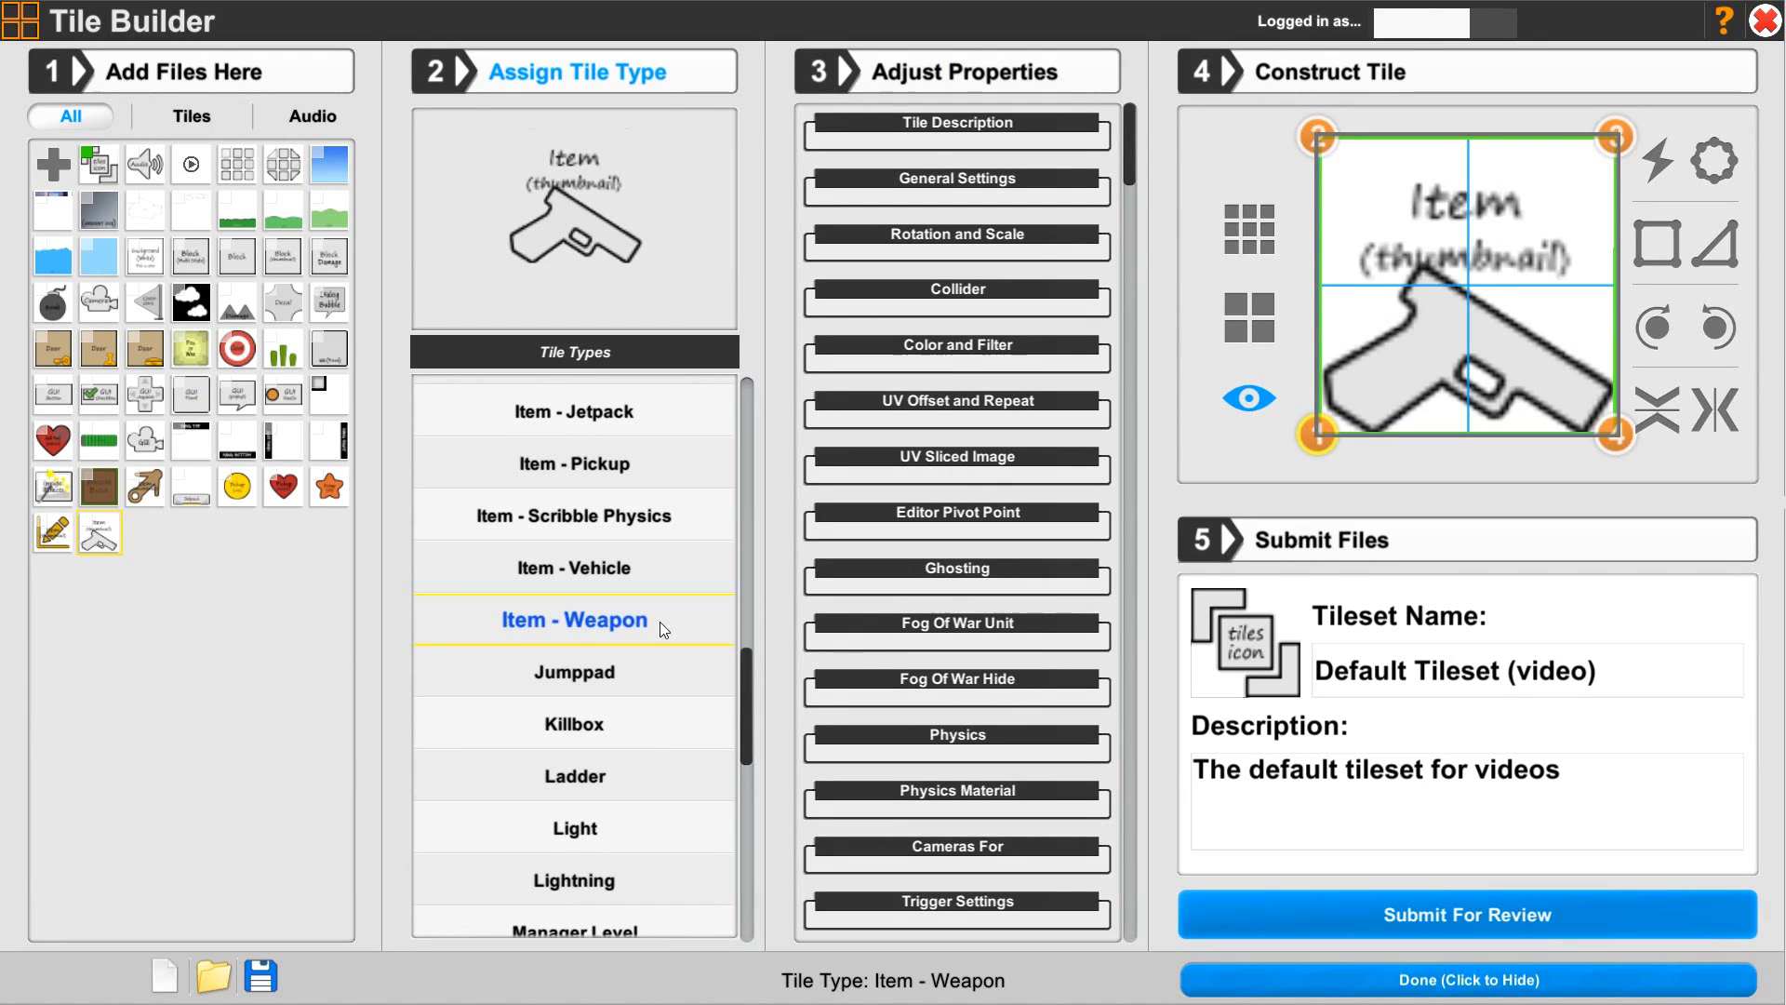
Step: Name the tile Item - Weapon with the description 'Hand gun'
{"action": "left_click", "coordinate": [924, 130]}
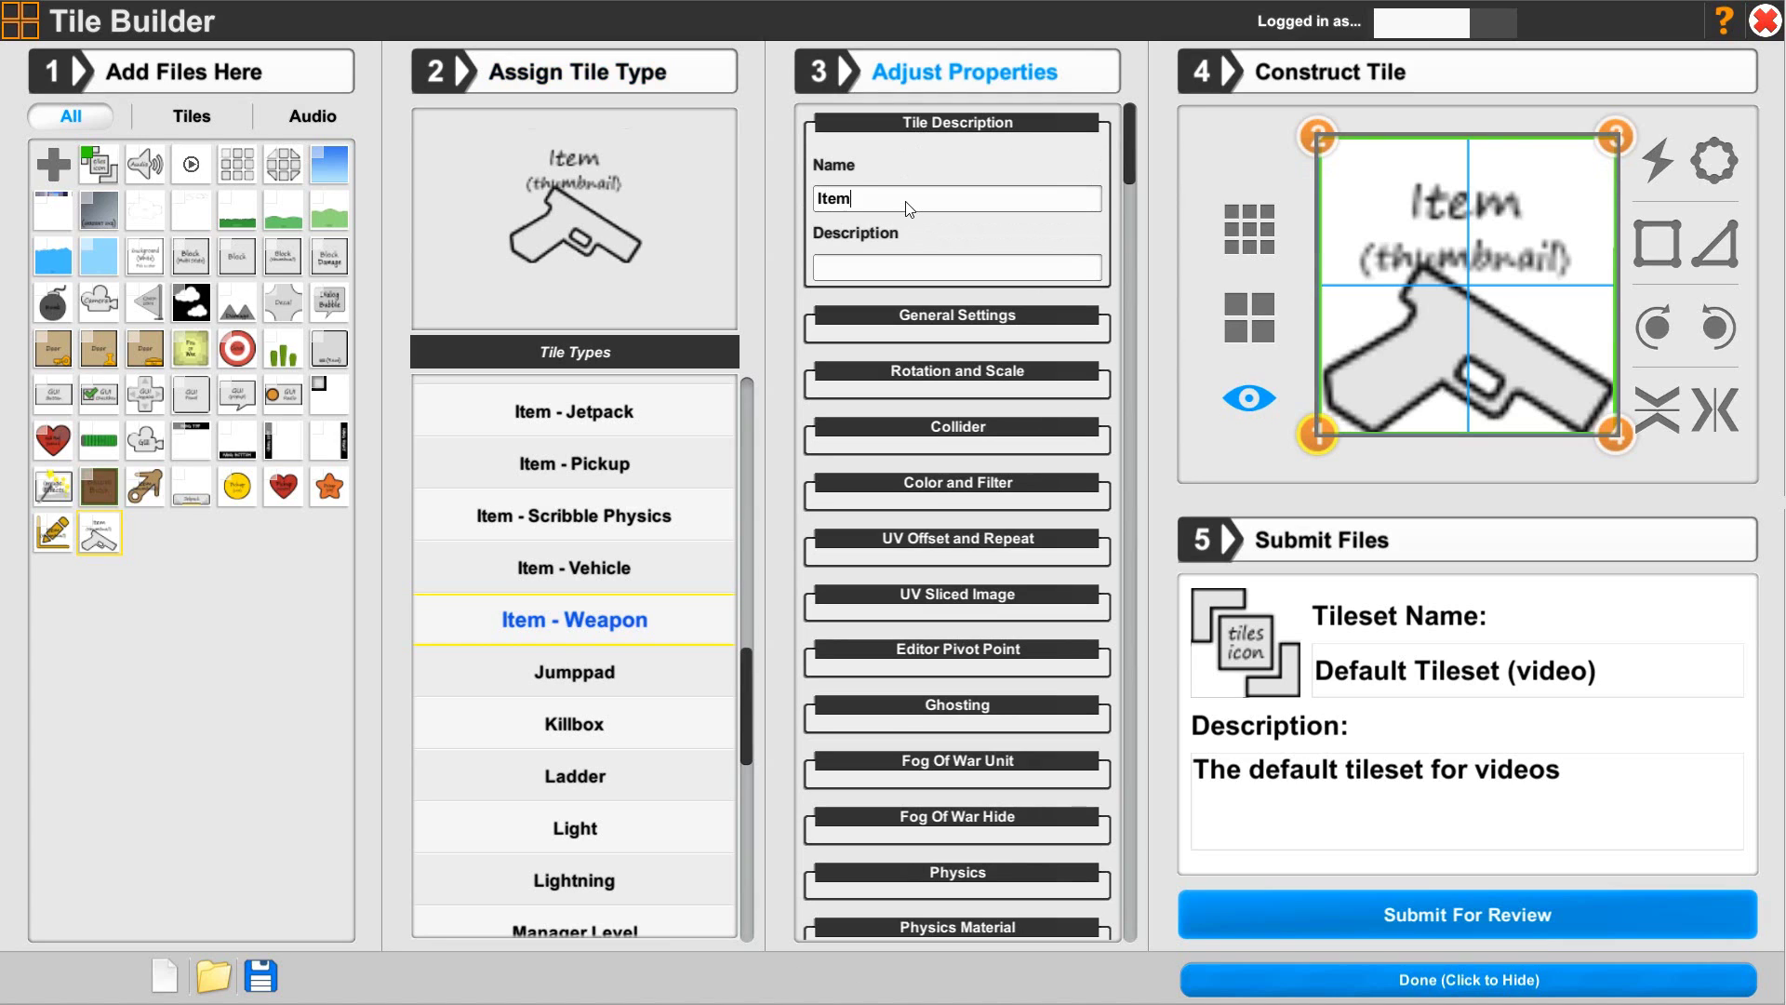
{"action": "type", "text": "Weapon"}
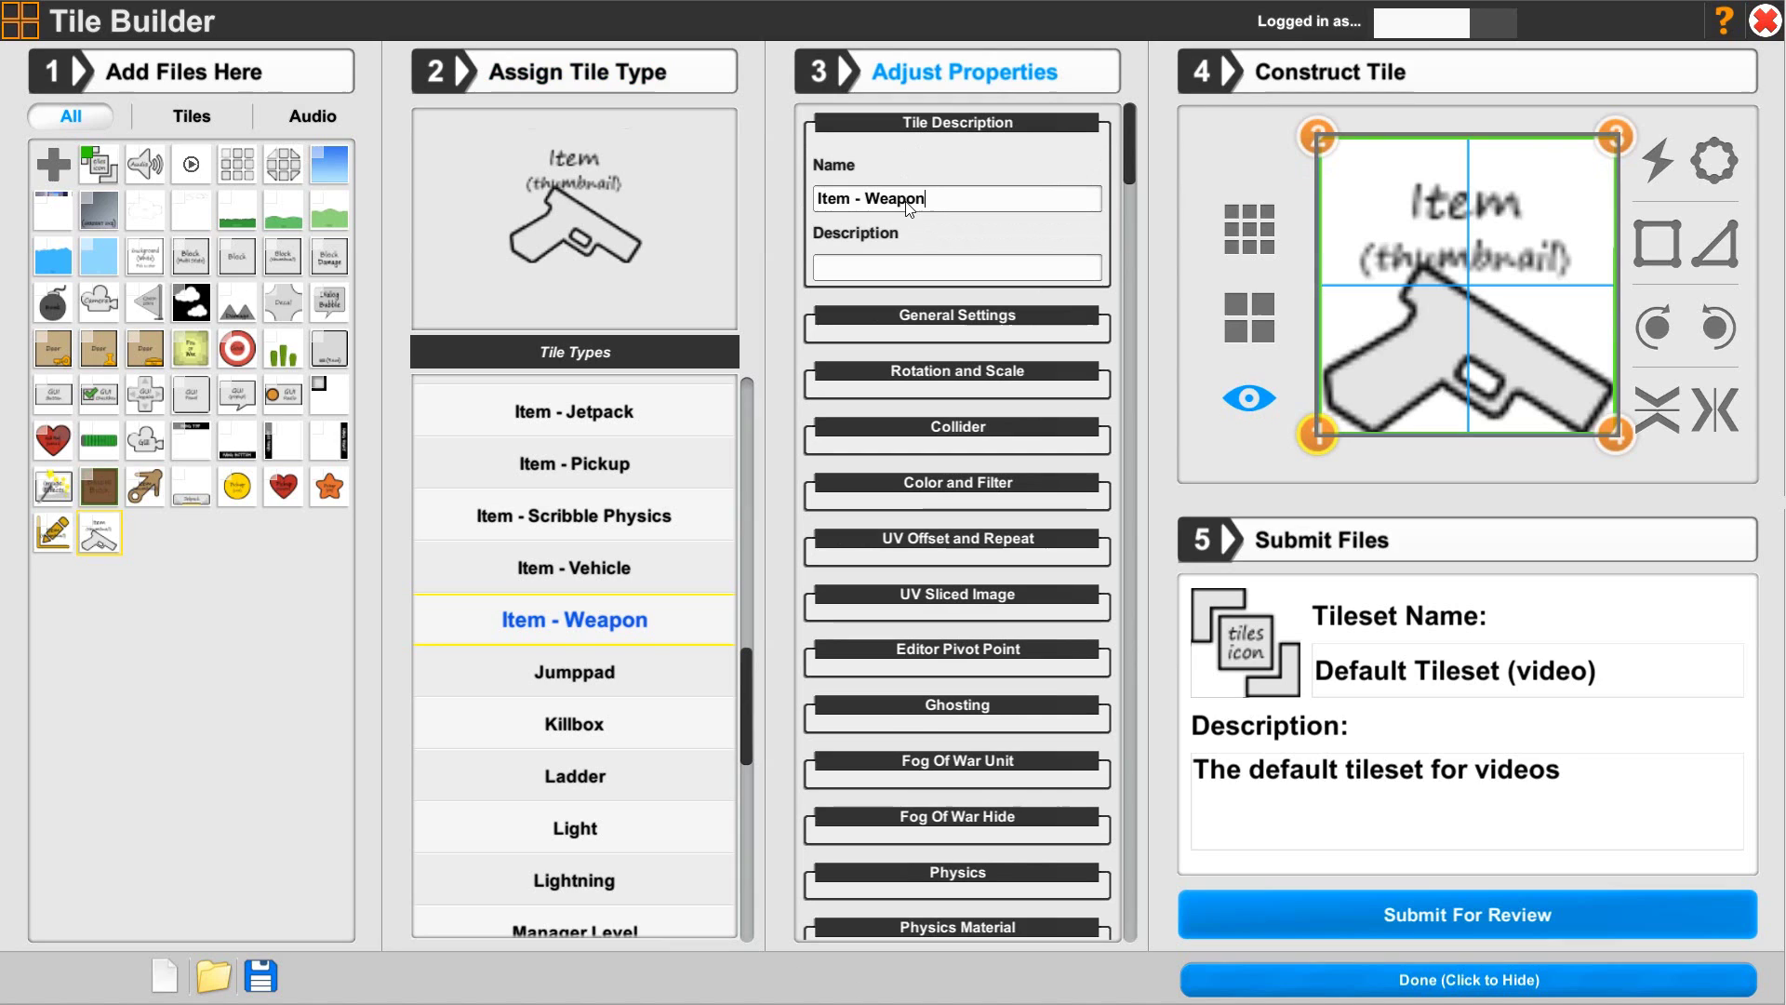
{"action": "type", "text": "Hand gun"}
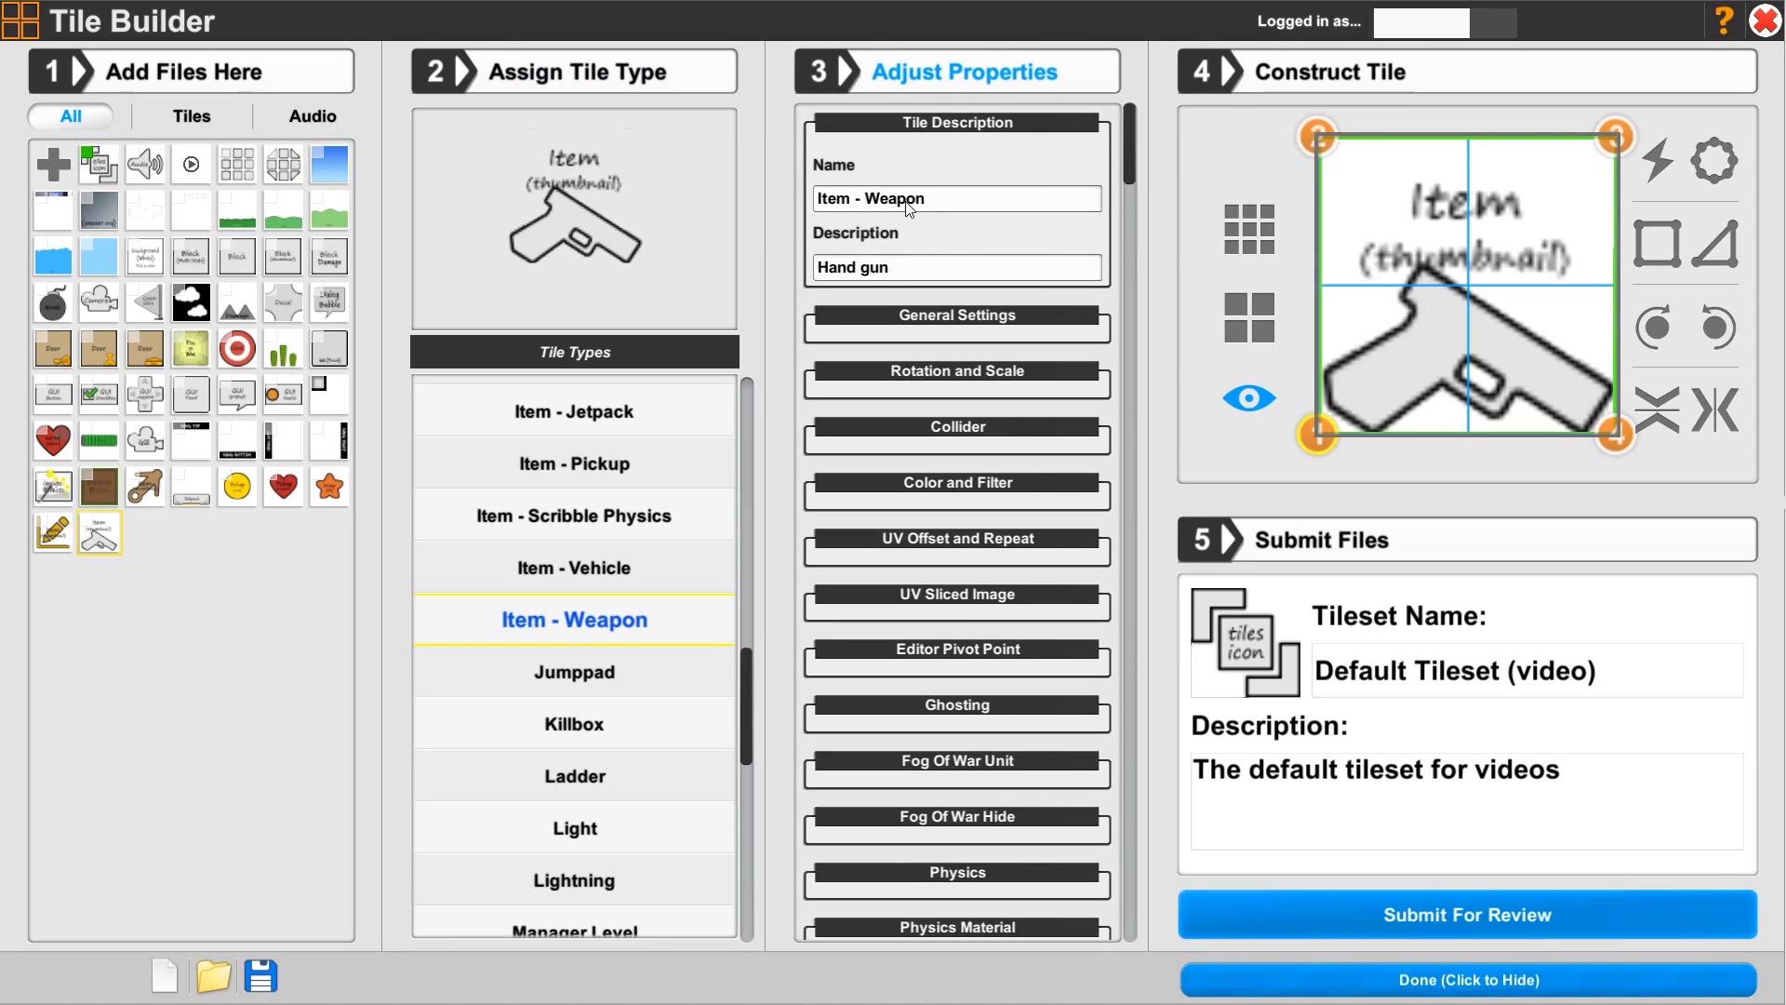
{"action": "left_click", "coordinate": [916, 123]}
{"action": "left_click", "coordinate": [949, 182]}
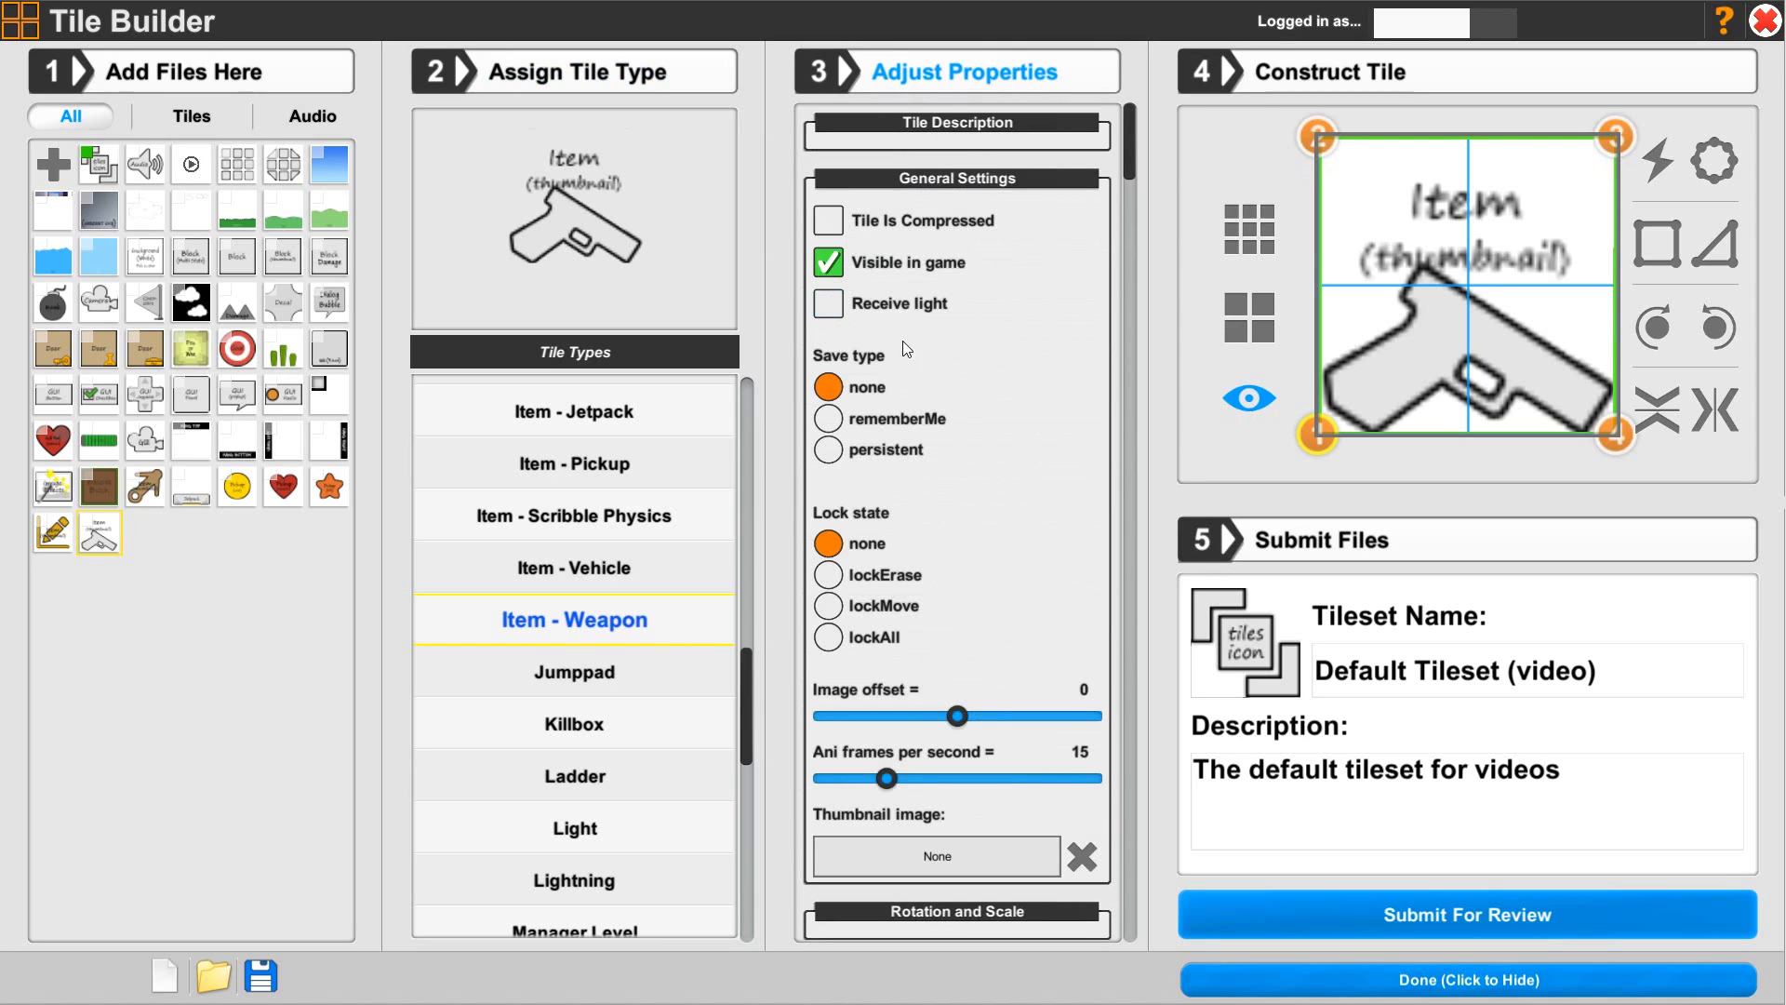
Step: Set image offset -2, 6 animation frames, and 'thumbnail' as the thumbnail image
{"action": "mouse_move", "coordinate": [925, 724]}
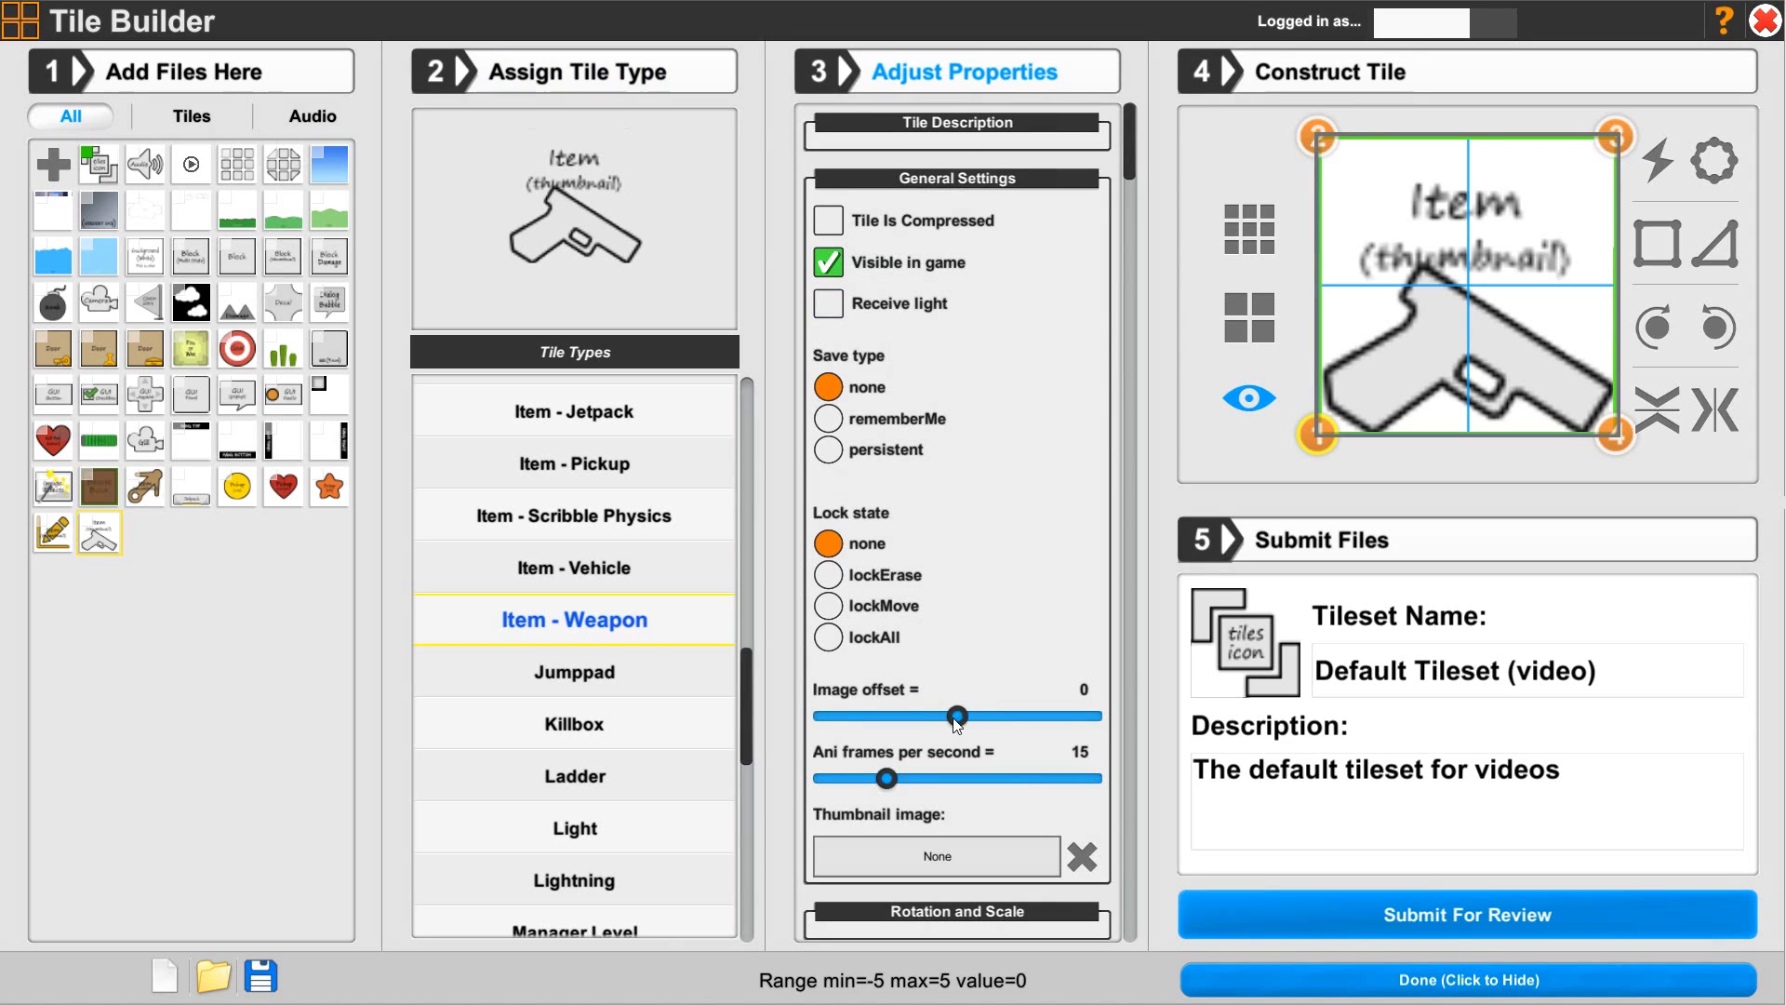
{"action": "left_click_drag", "start_coordinate": [922, 716], "coordinate": [907, 717]}
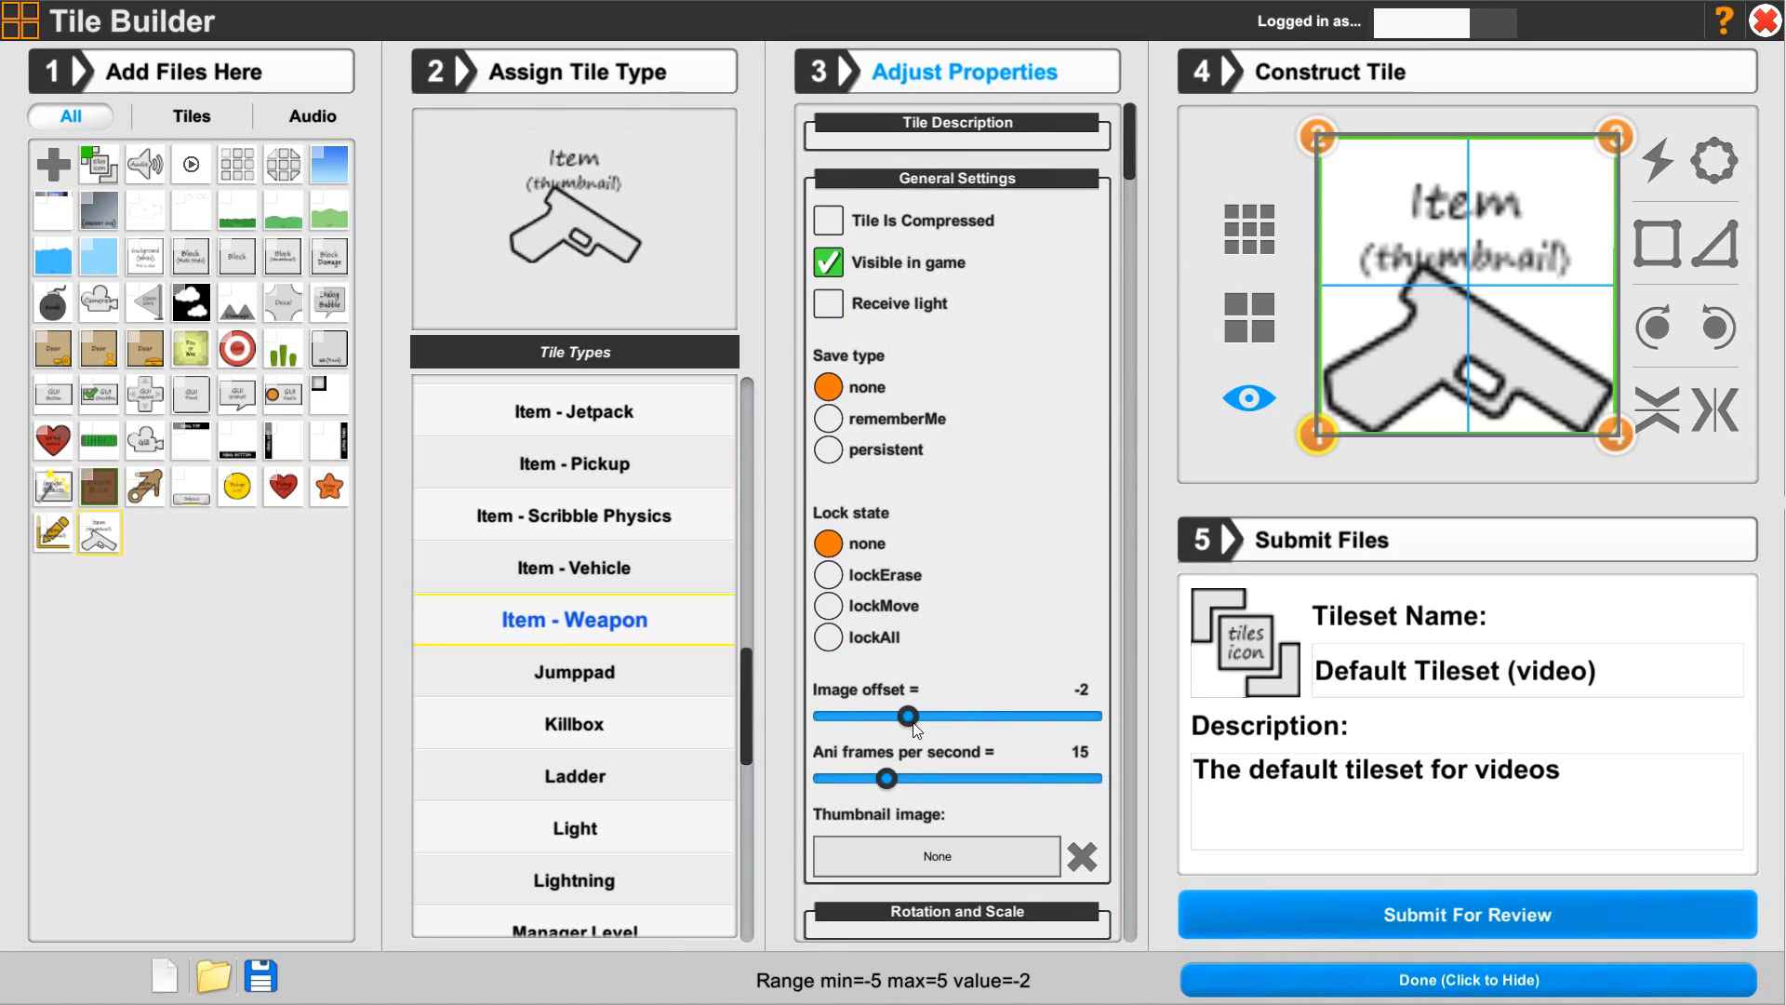
{"action": "left_click", "coordinate": [929, 857]}
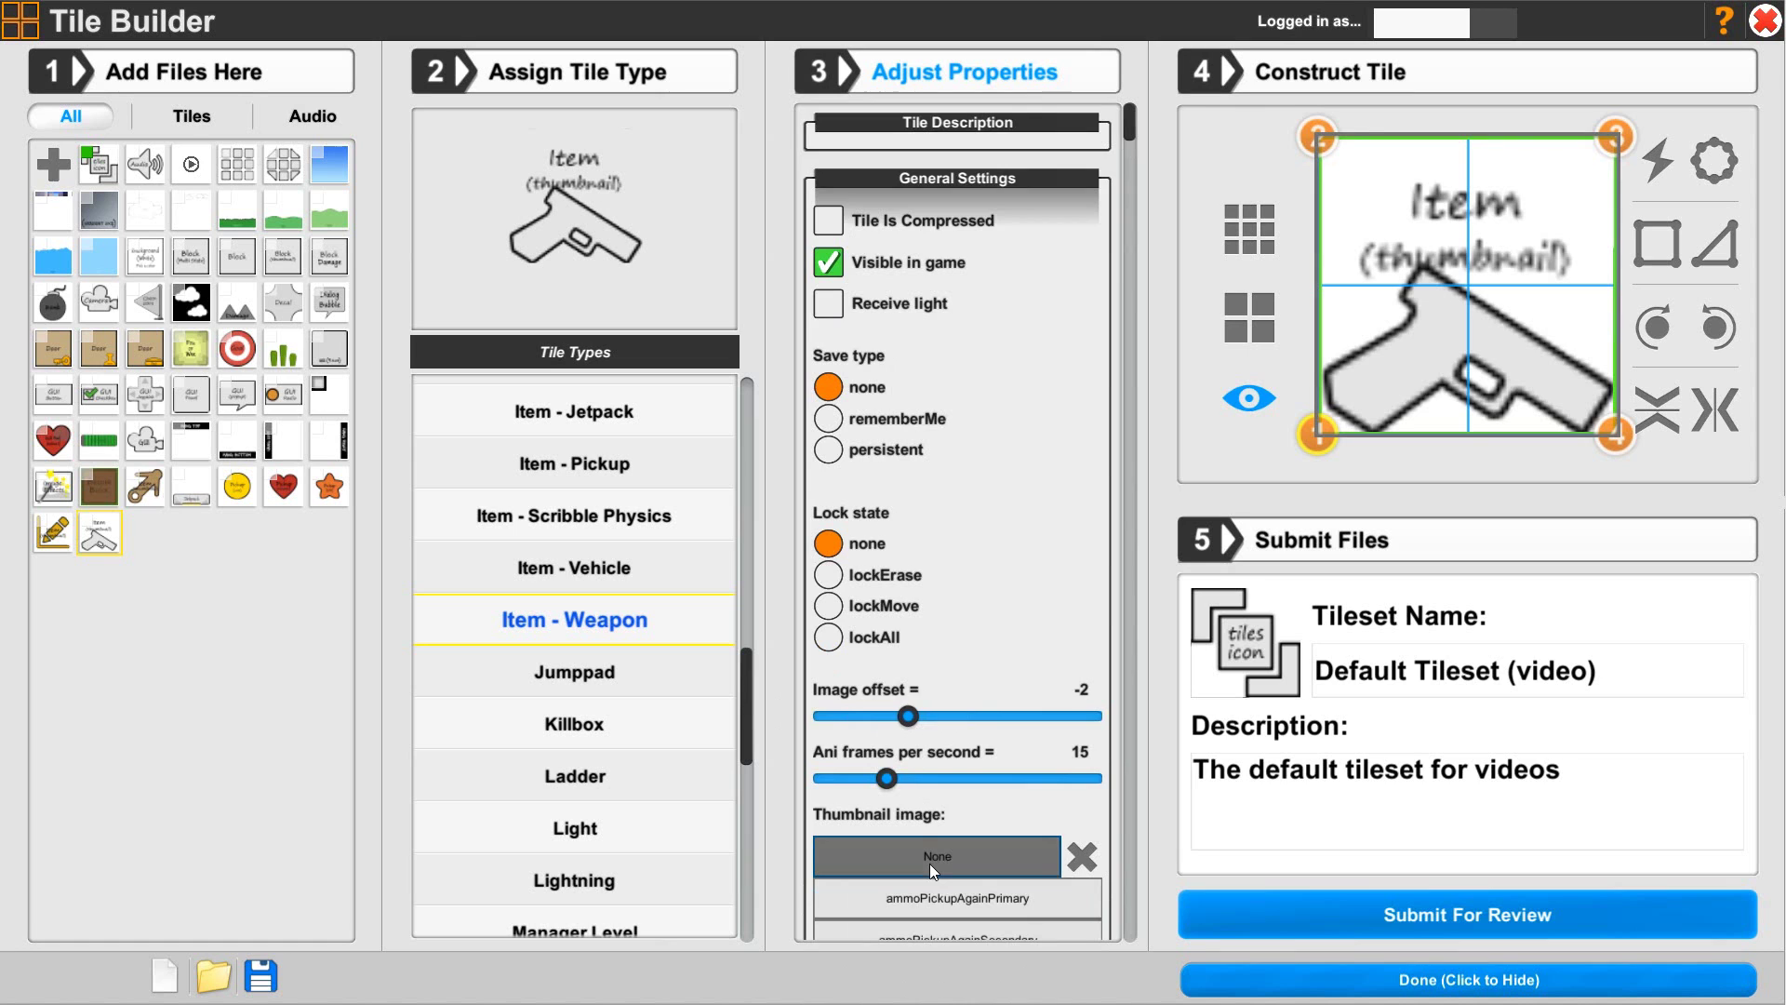
{"action": "scroll", "coordinate": [929, 863], "scroll_direction": "down", "scroll_amount": 3}
{"action": "left_click_drag", "start_coordinate": [884, 530], "coordinate": [851, 514]}
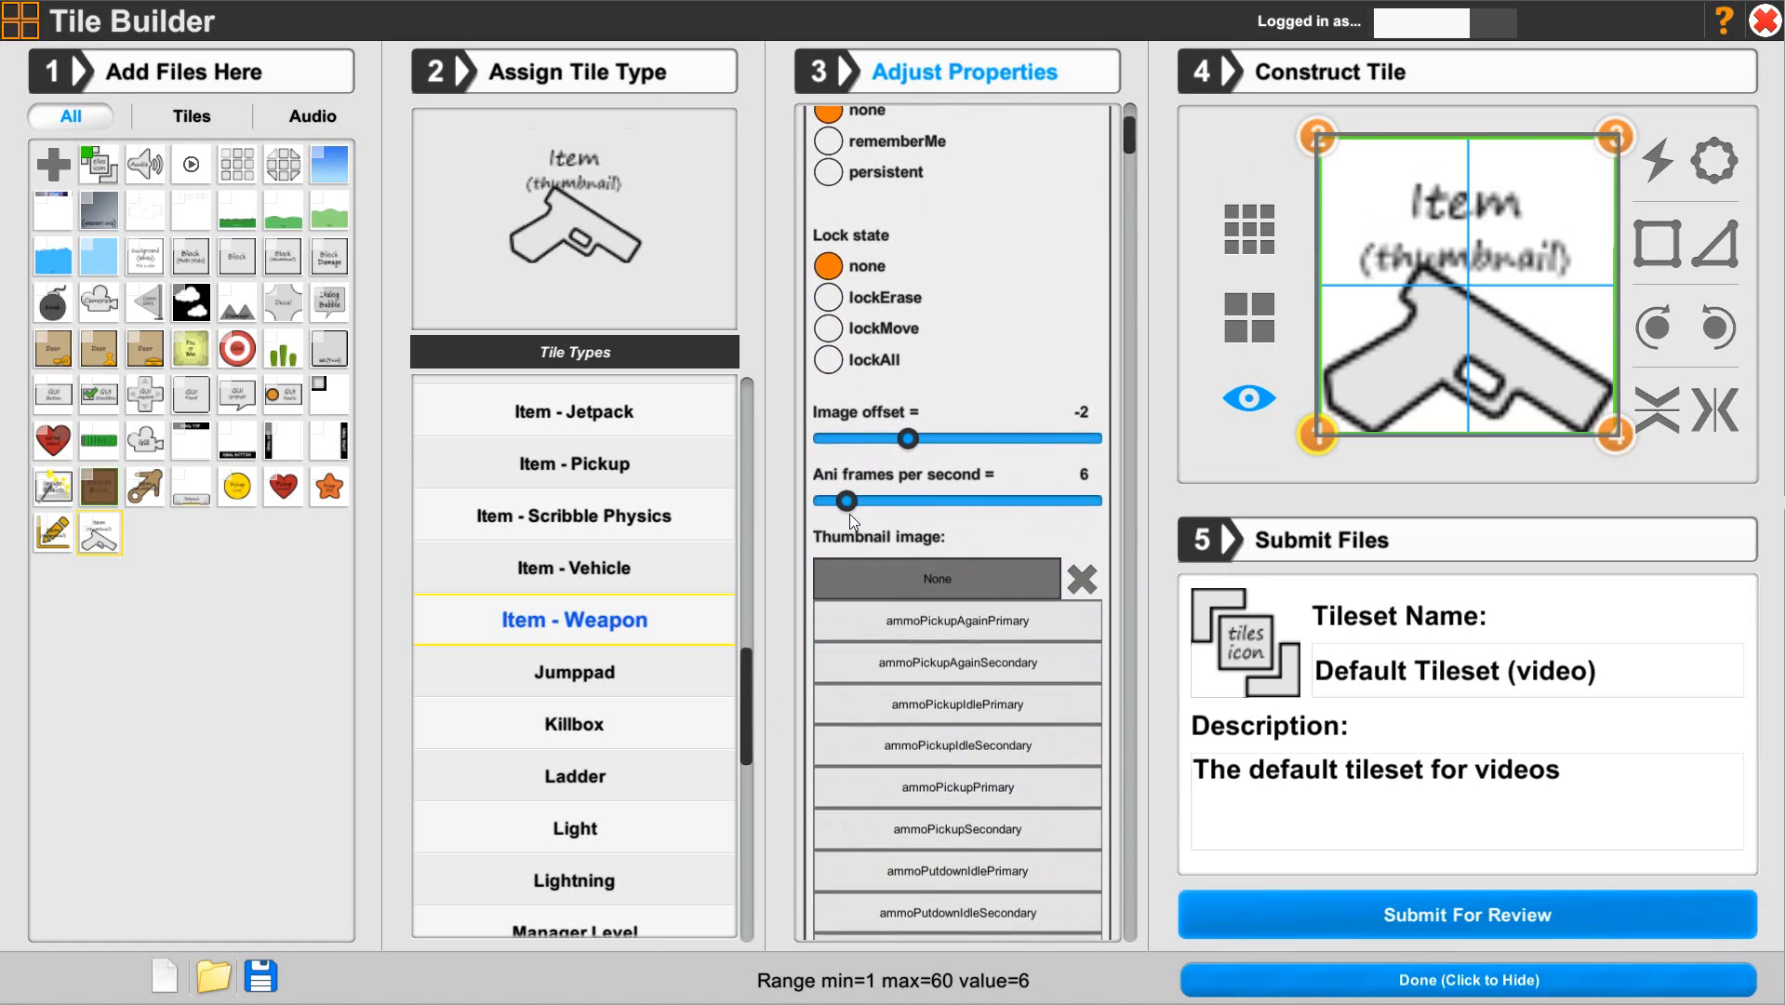
{"action": "scroll", "coordinate": [883, 648], "scroll_direction": "down", "scroll_amount": 1}
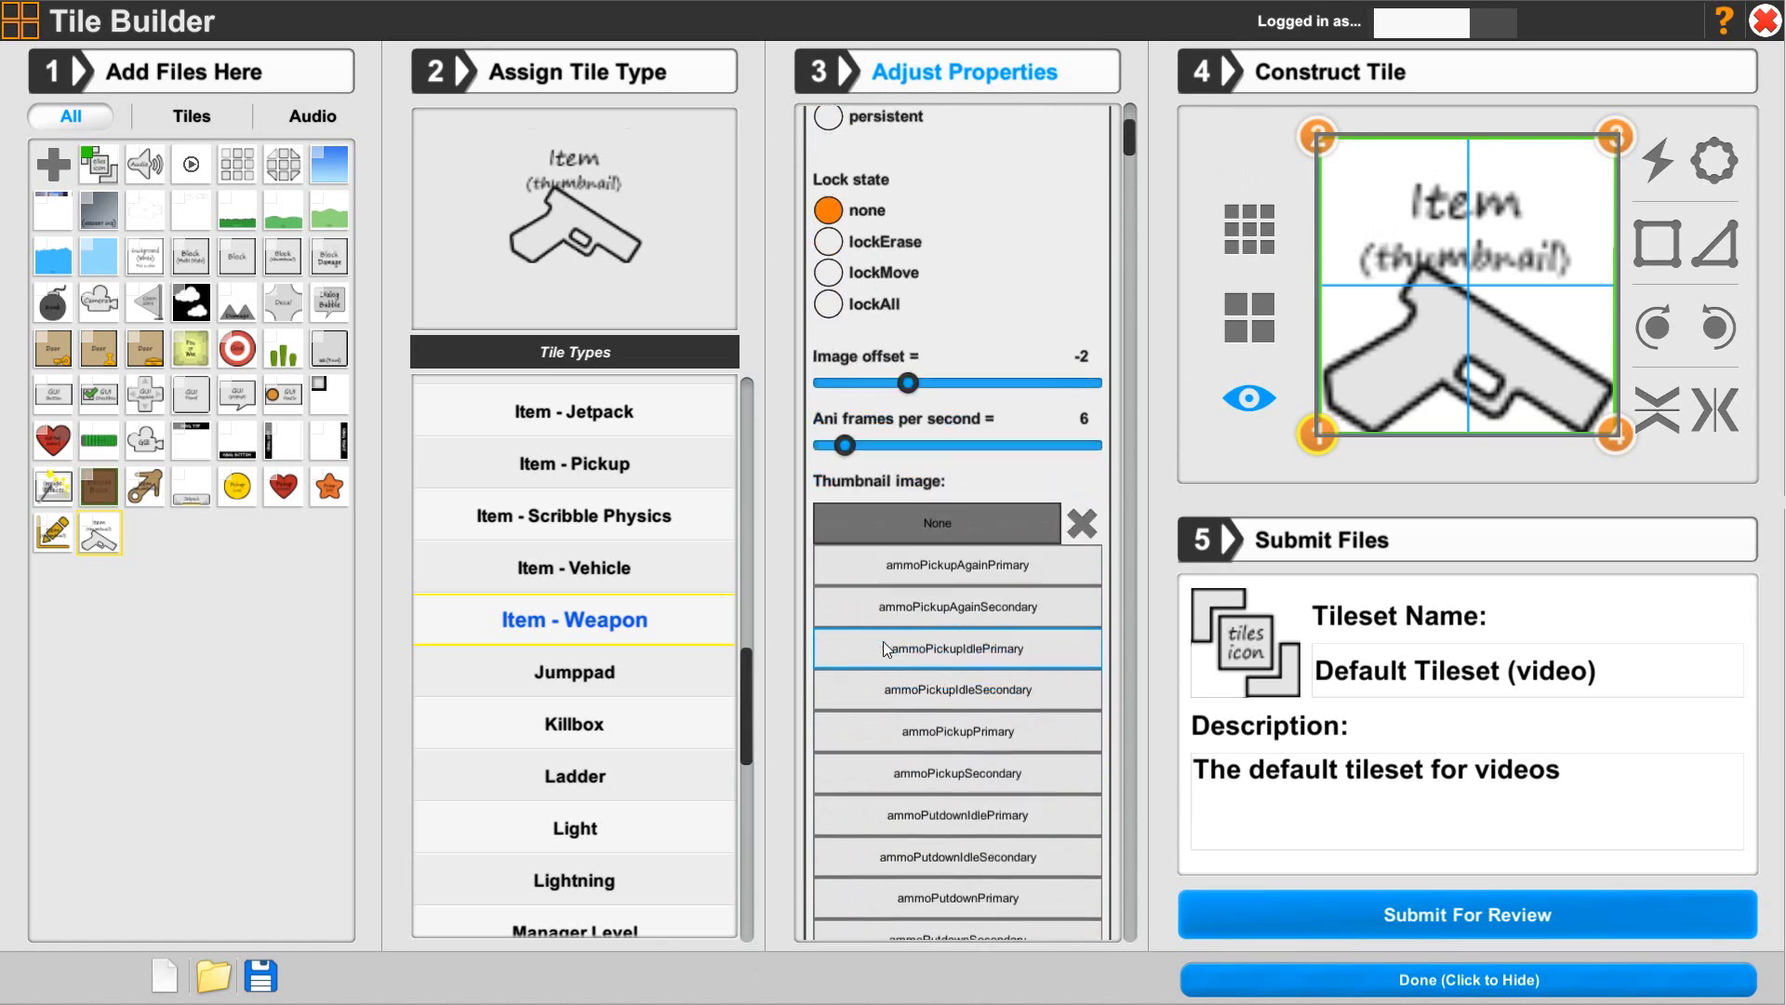
{"action": "scroll", "coordinate": [888, 623], "scroll_direction": "down", "scroll_amount": 12}
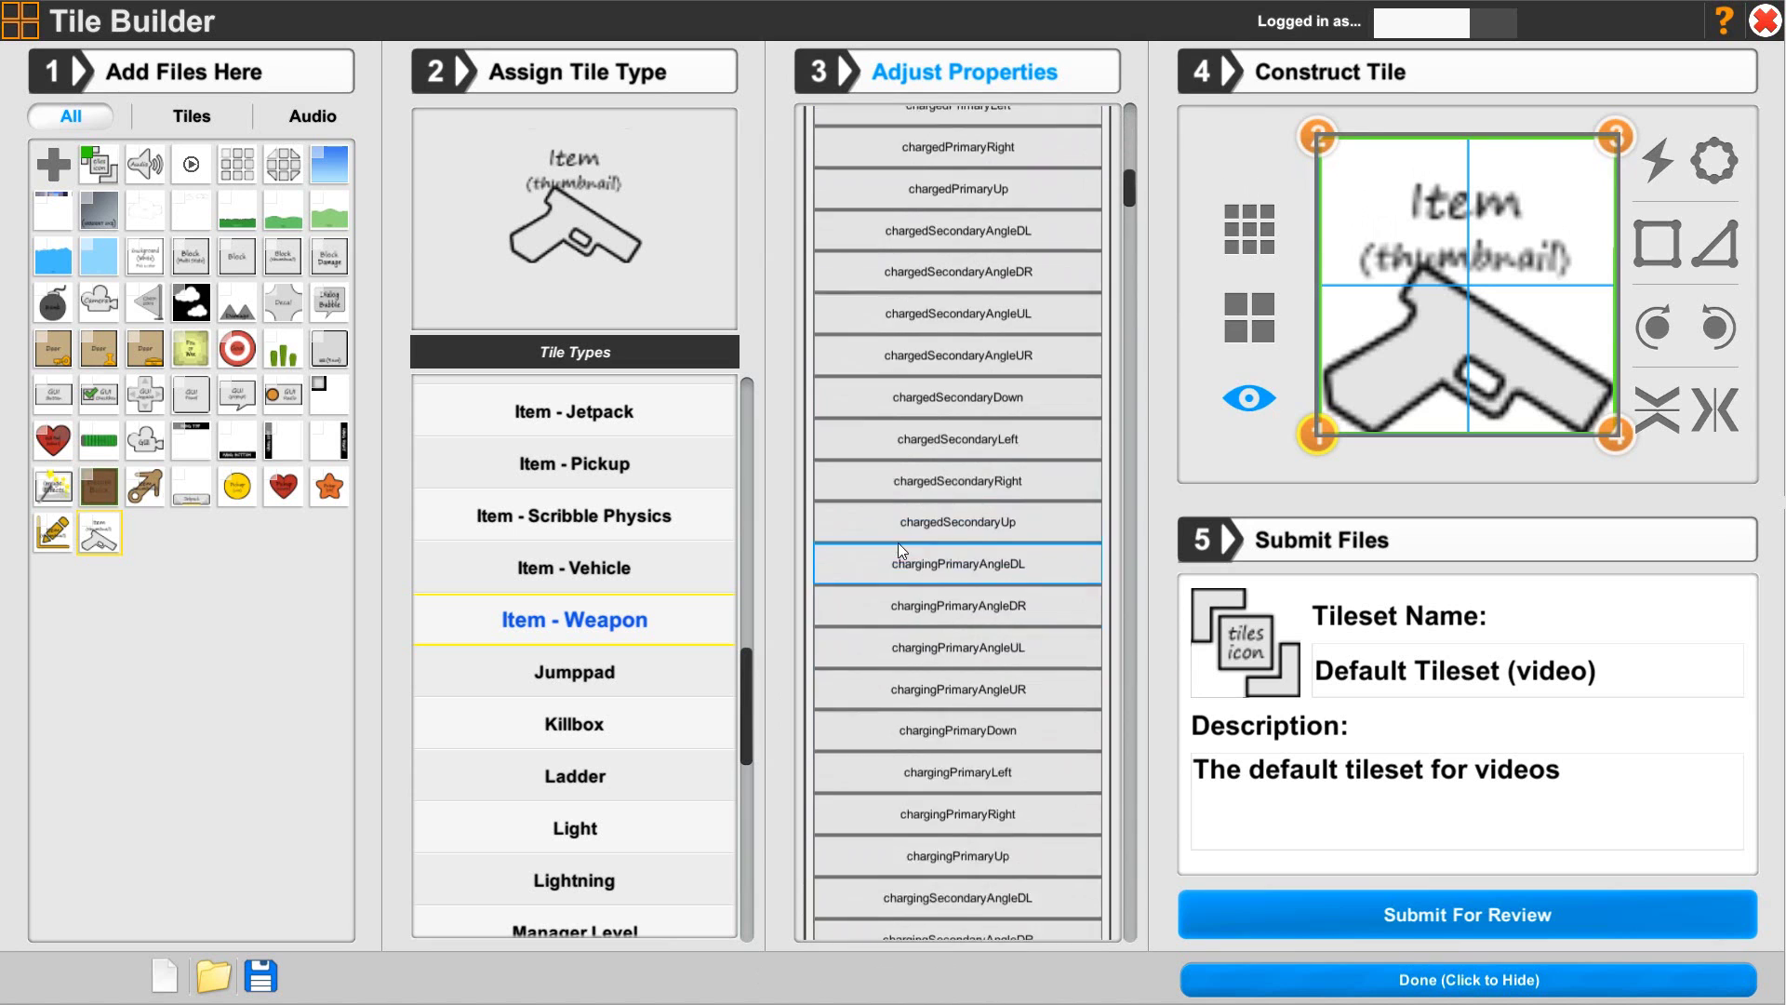
{"action": "scroll", "coordinate": [899, 548], "scroll_direction": "down", "scroll_amount": 10}
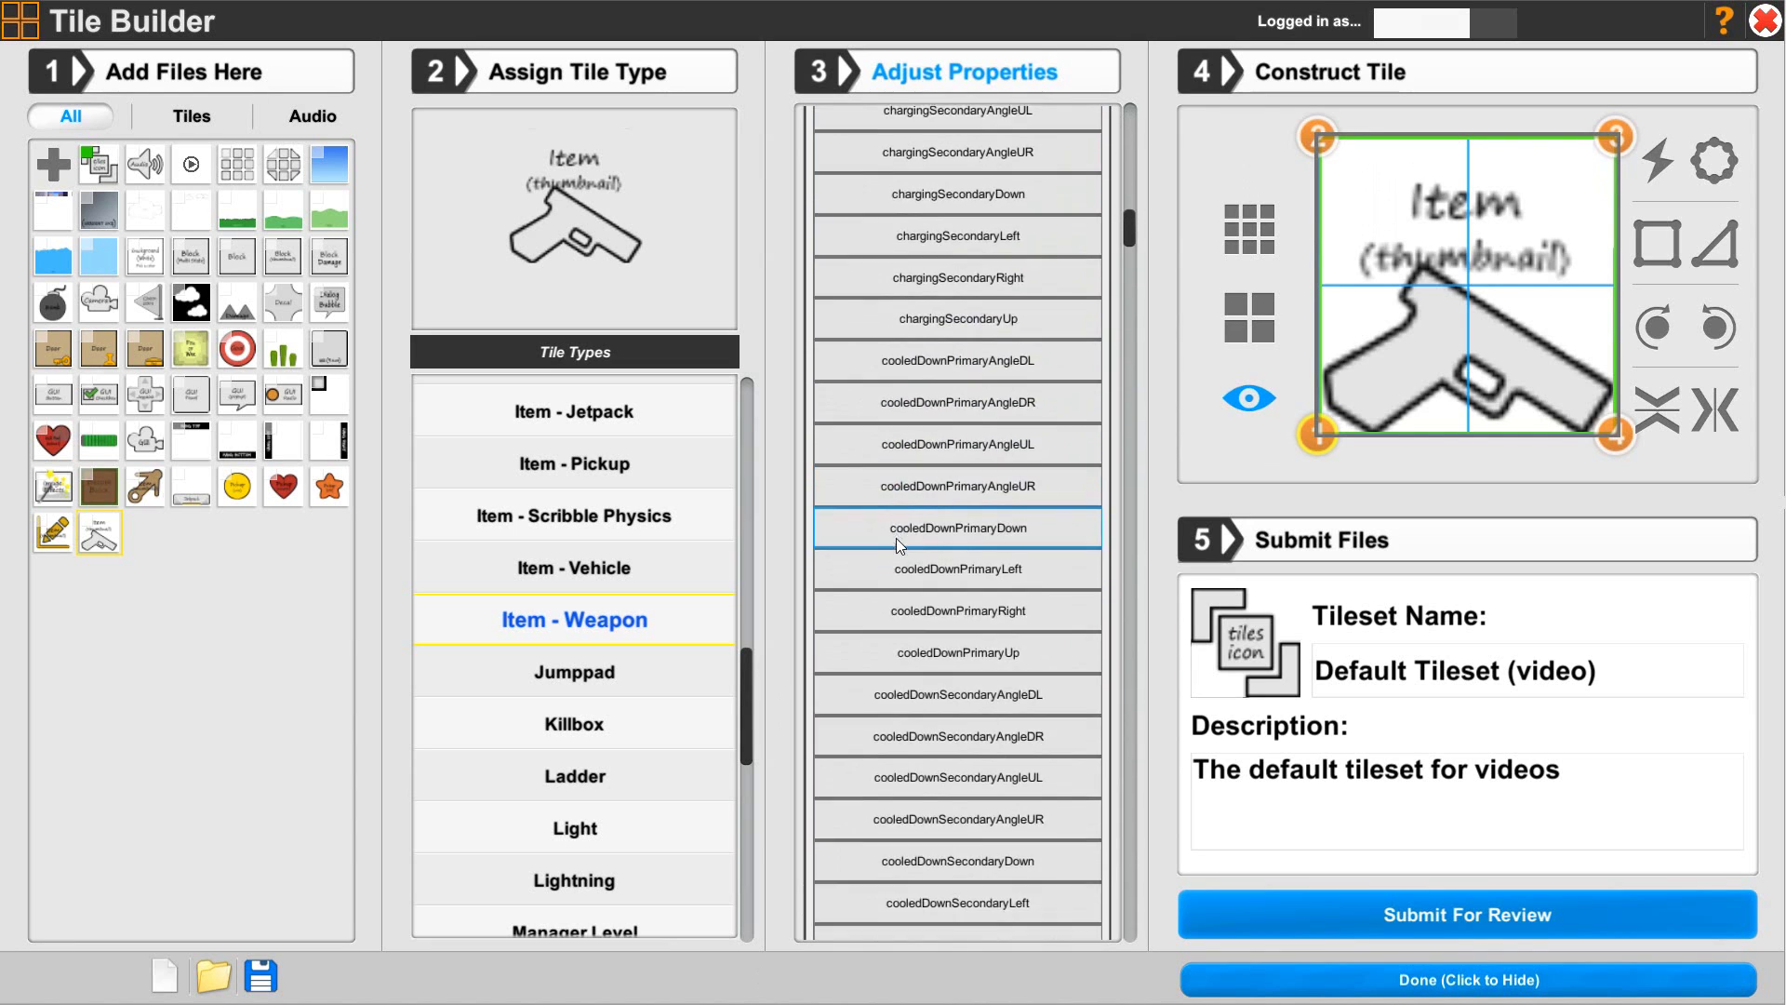
{"action": "scroll", "coordinate": [895, 538], "scroll_direction": "down", "scroll_amount": 10}
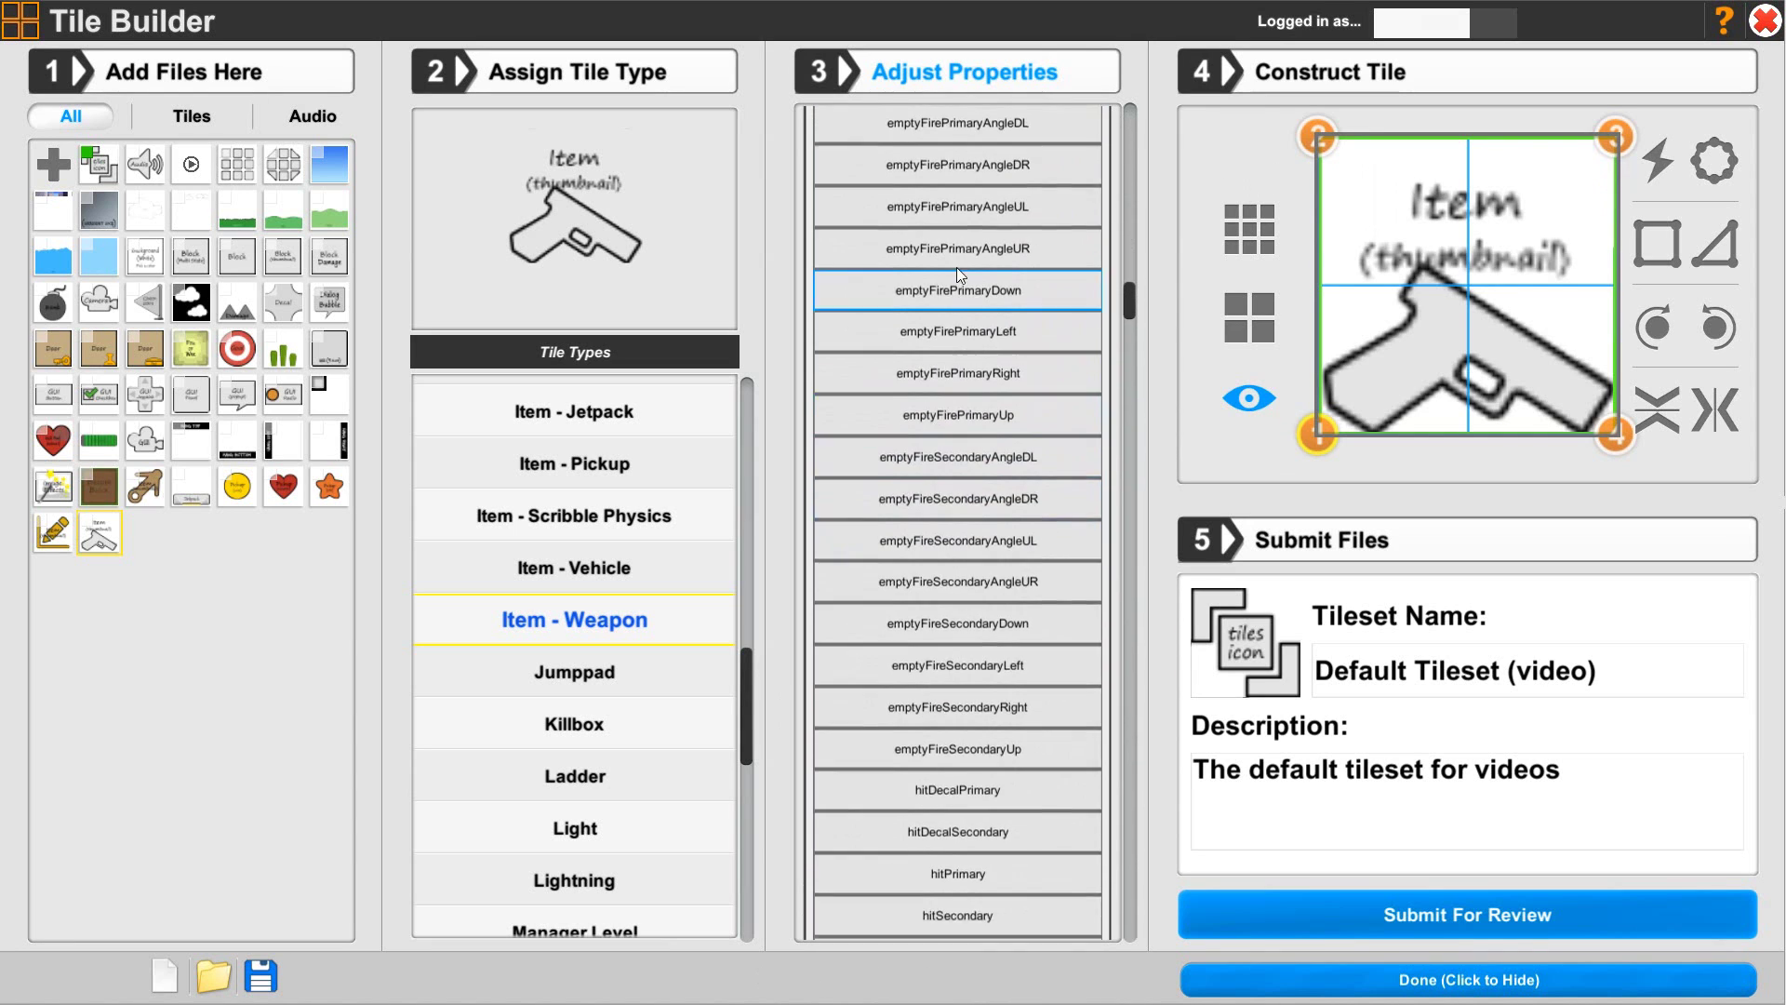
{"action": "scroll", "coordinate": [958, 269], "scroll_direction": "down", "scroll_amount": 8}
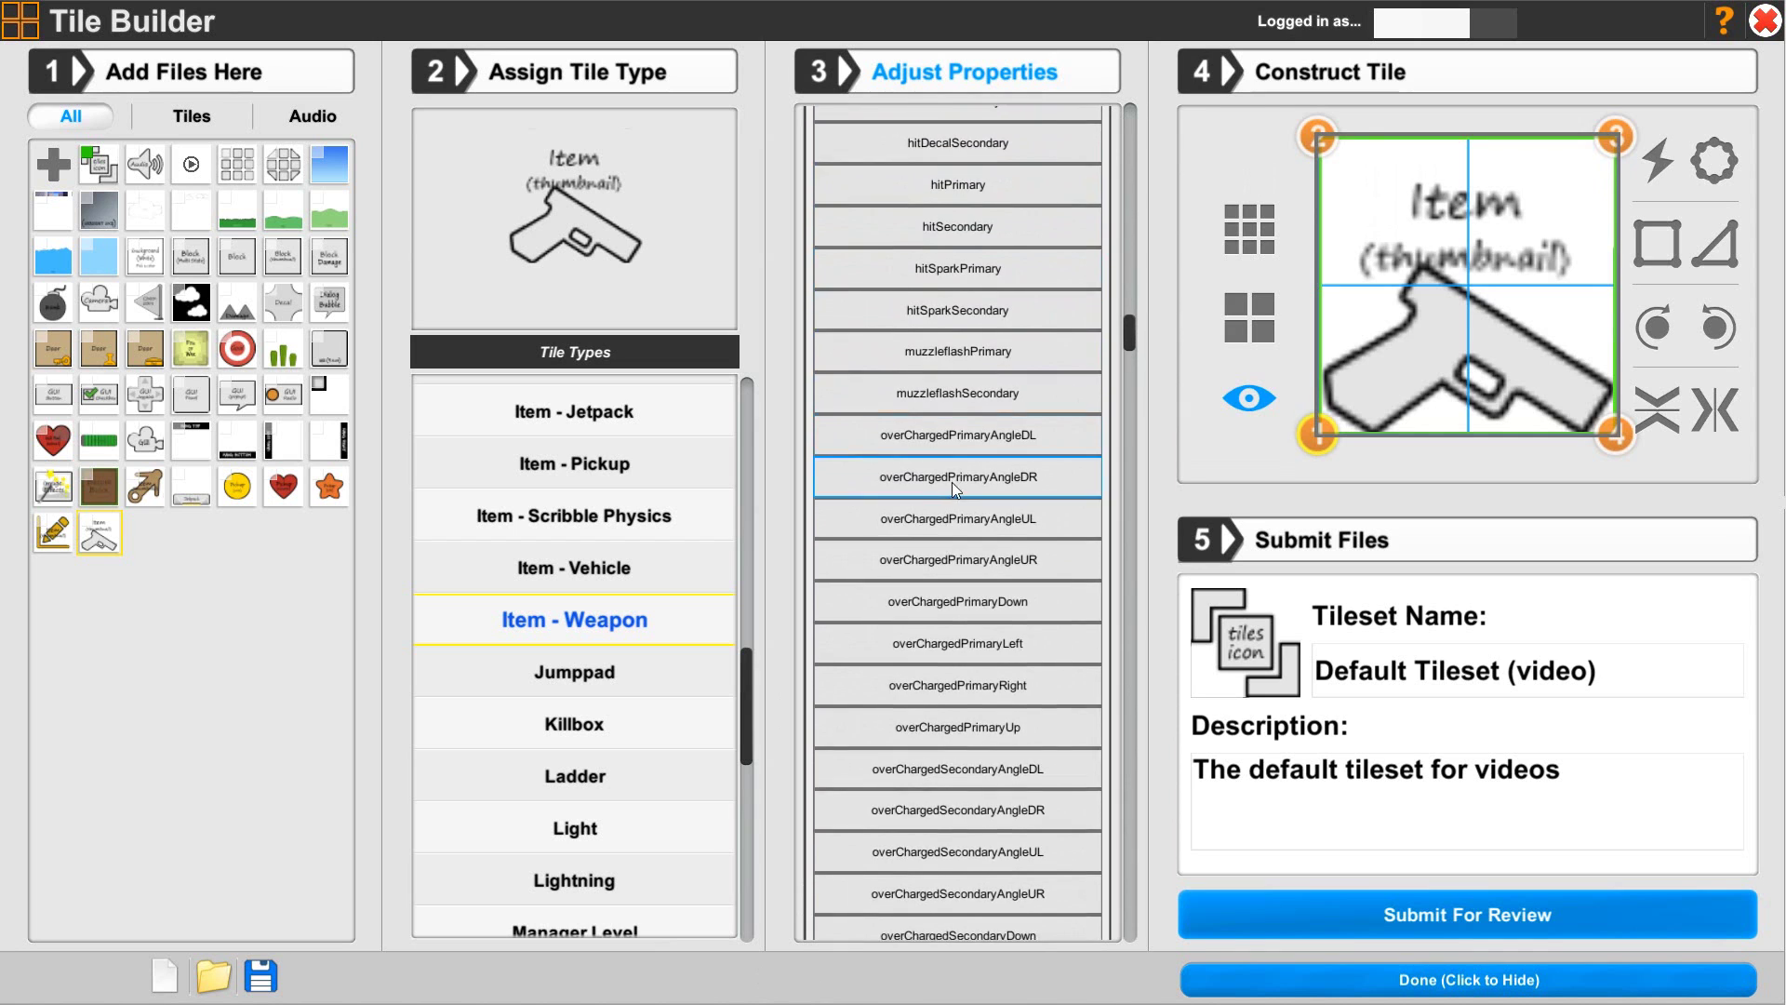
{"action": "scroll", "coordinate": [947, 484], "scroll_direction": "down", "scroll_amount": 15}
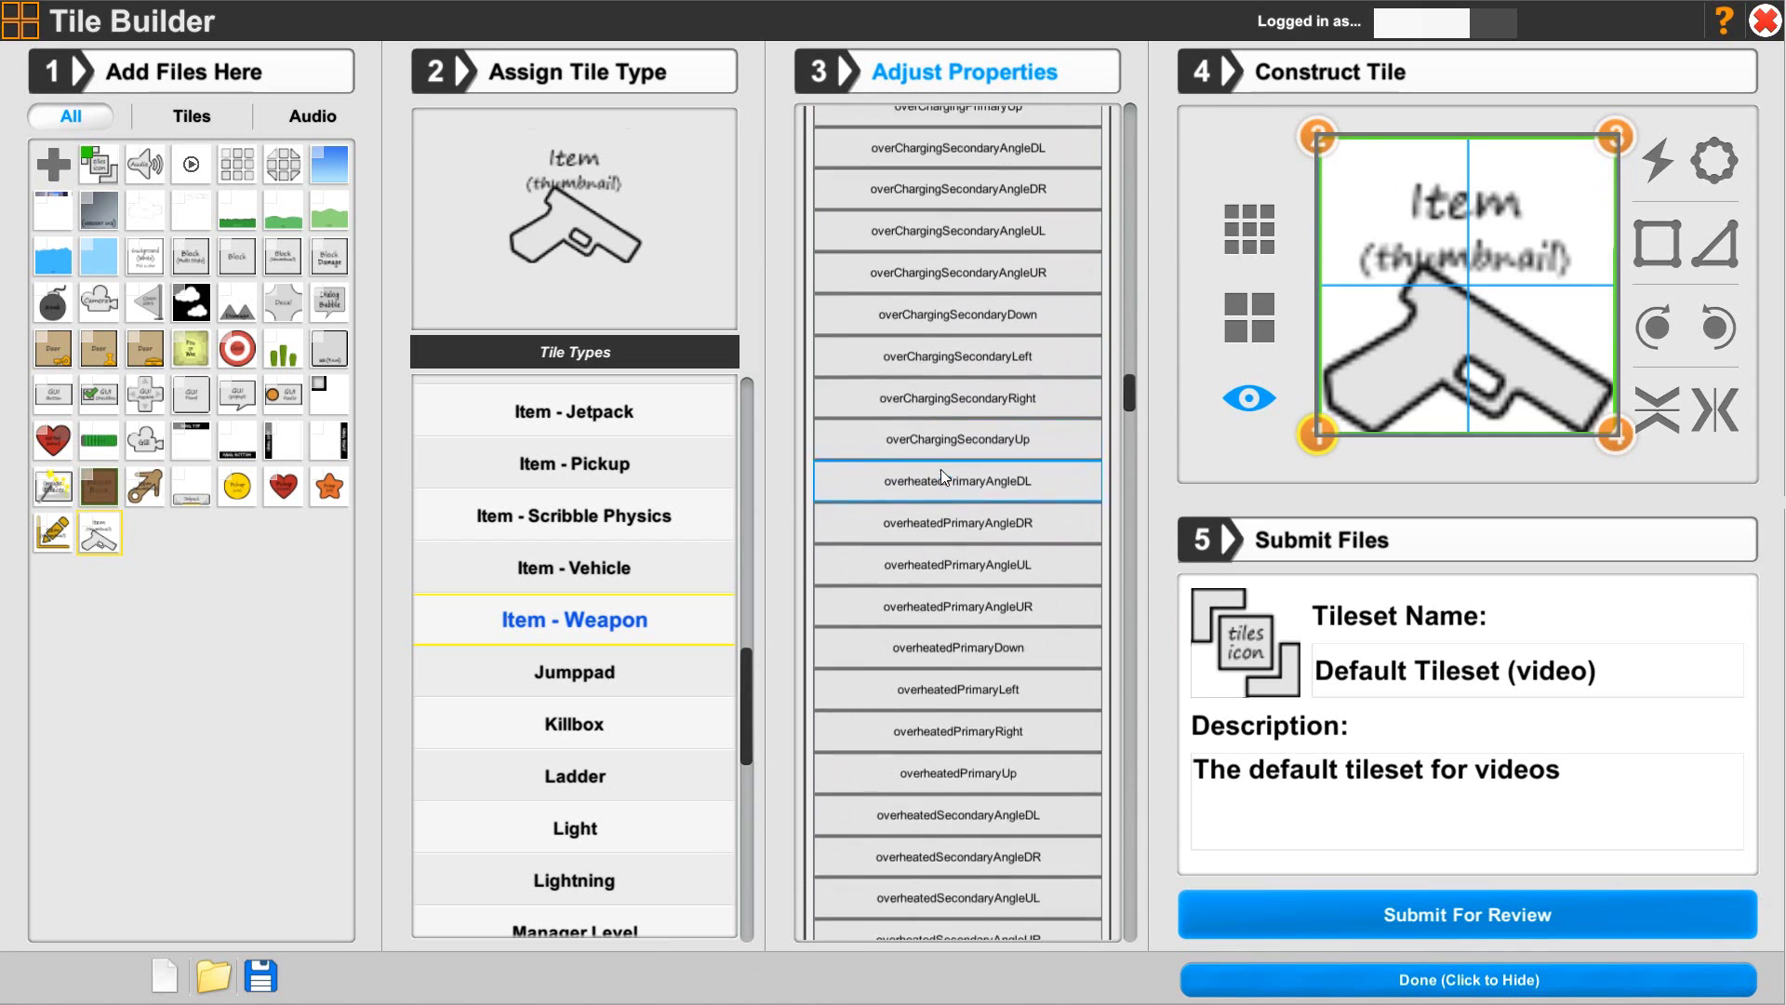
{"action": "scroll", "coordinate": [940, 469], "scroll_direction": "down", "scroll_amount": 12}
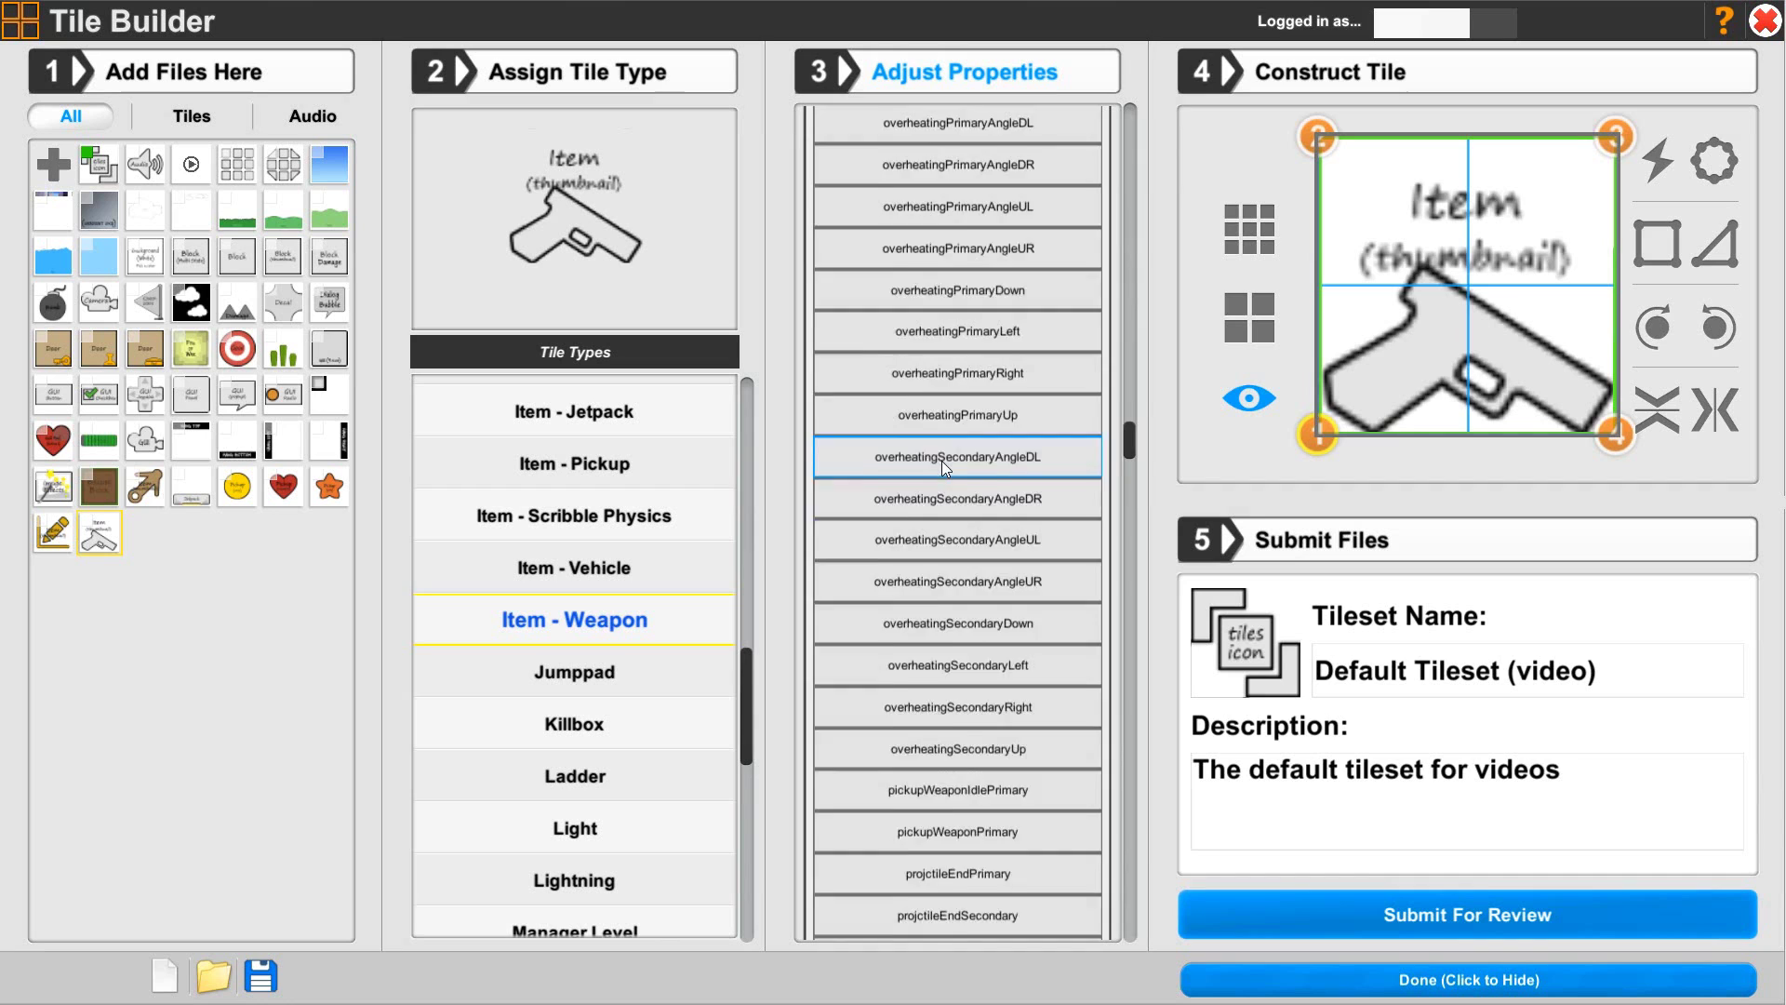
{"action": "scroll", "coordinate": [941, 460], "scroll_direction": "down", "scroll_amount": 10}
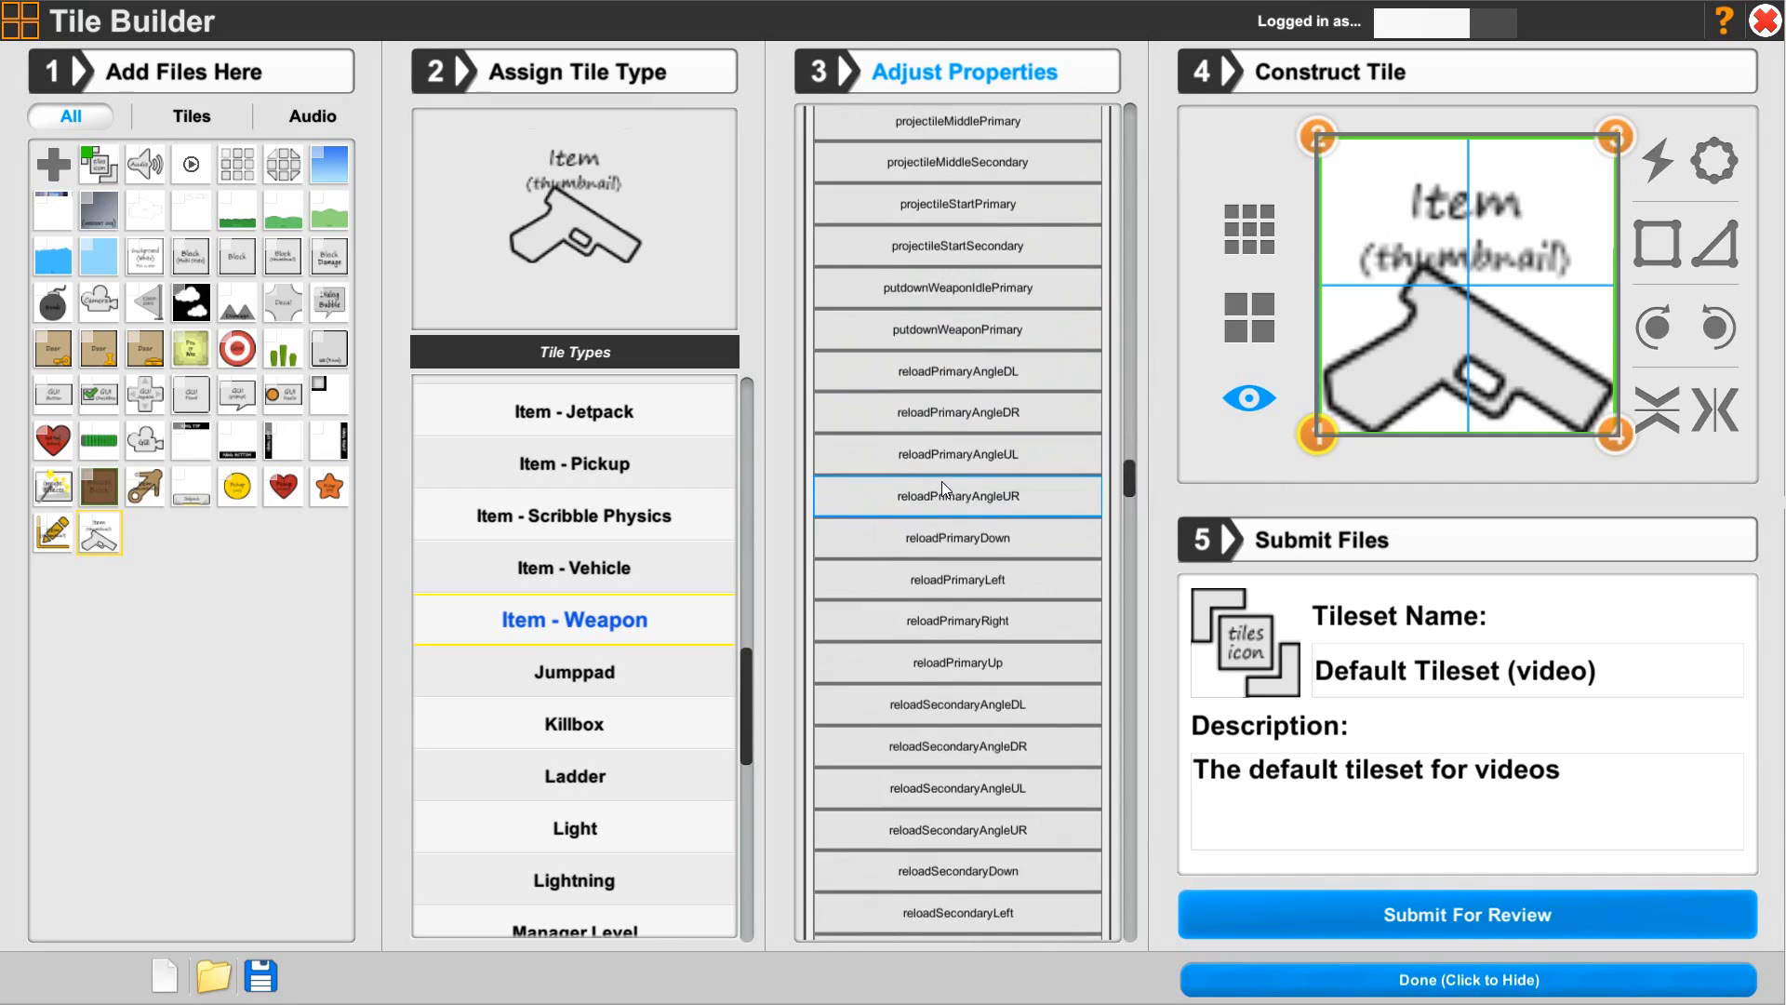
{"action": "scroll", "coordinate": [941, 487], "scroll_direction": "down", "scroll_amount": 7}
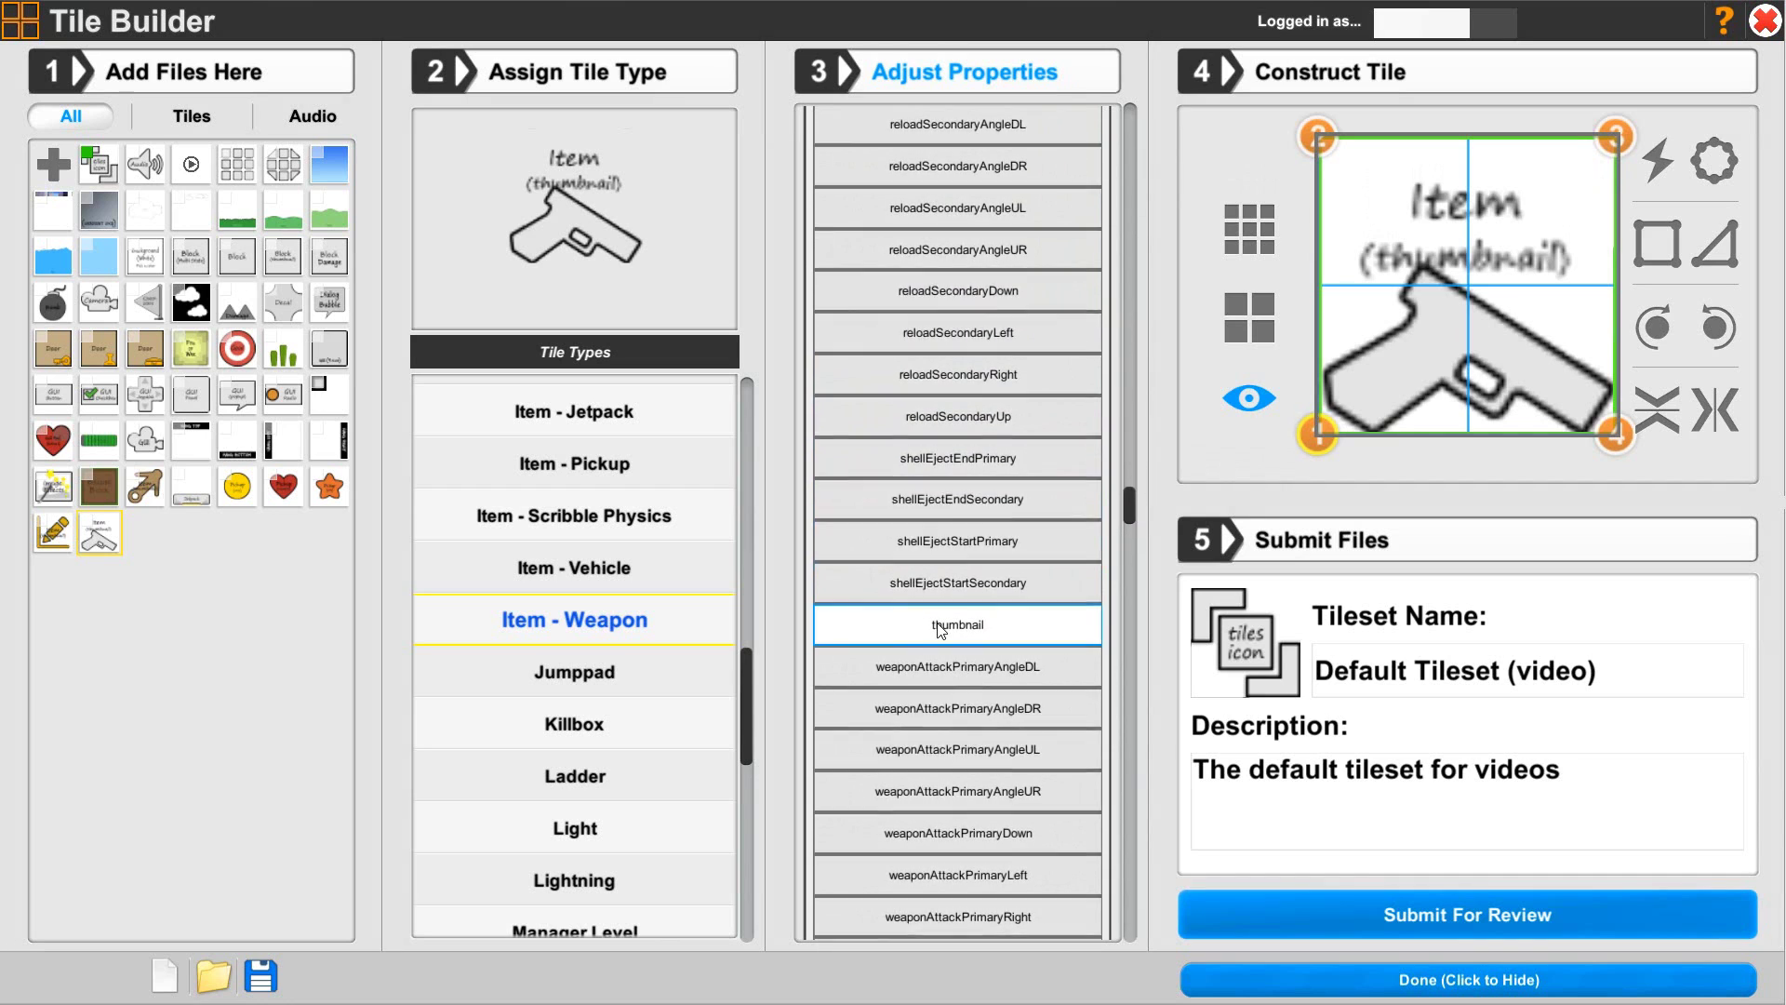
{"action": "left_click", "coordinate": [938, 625]}
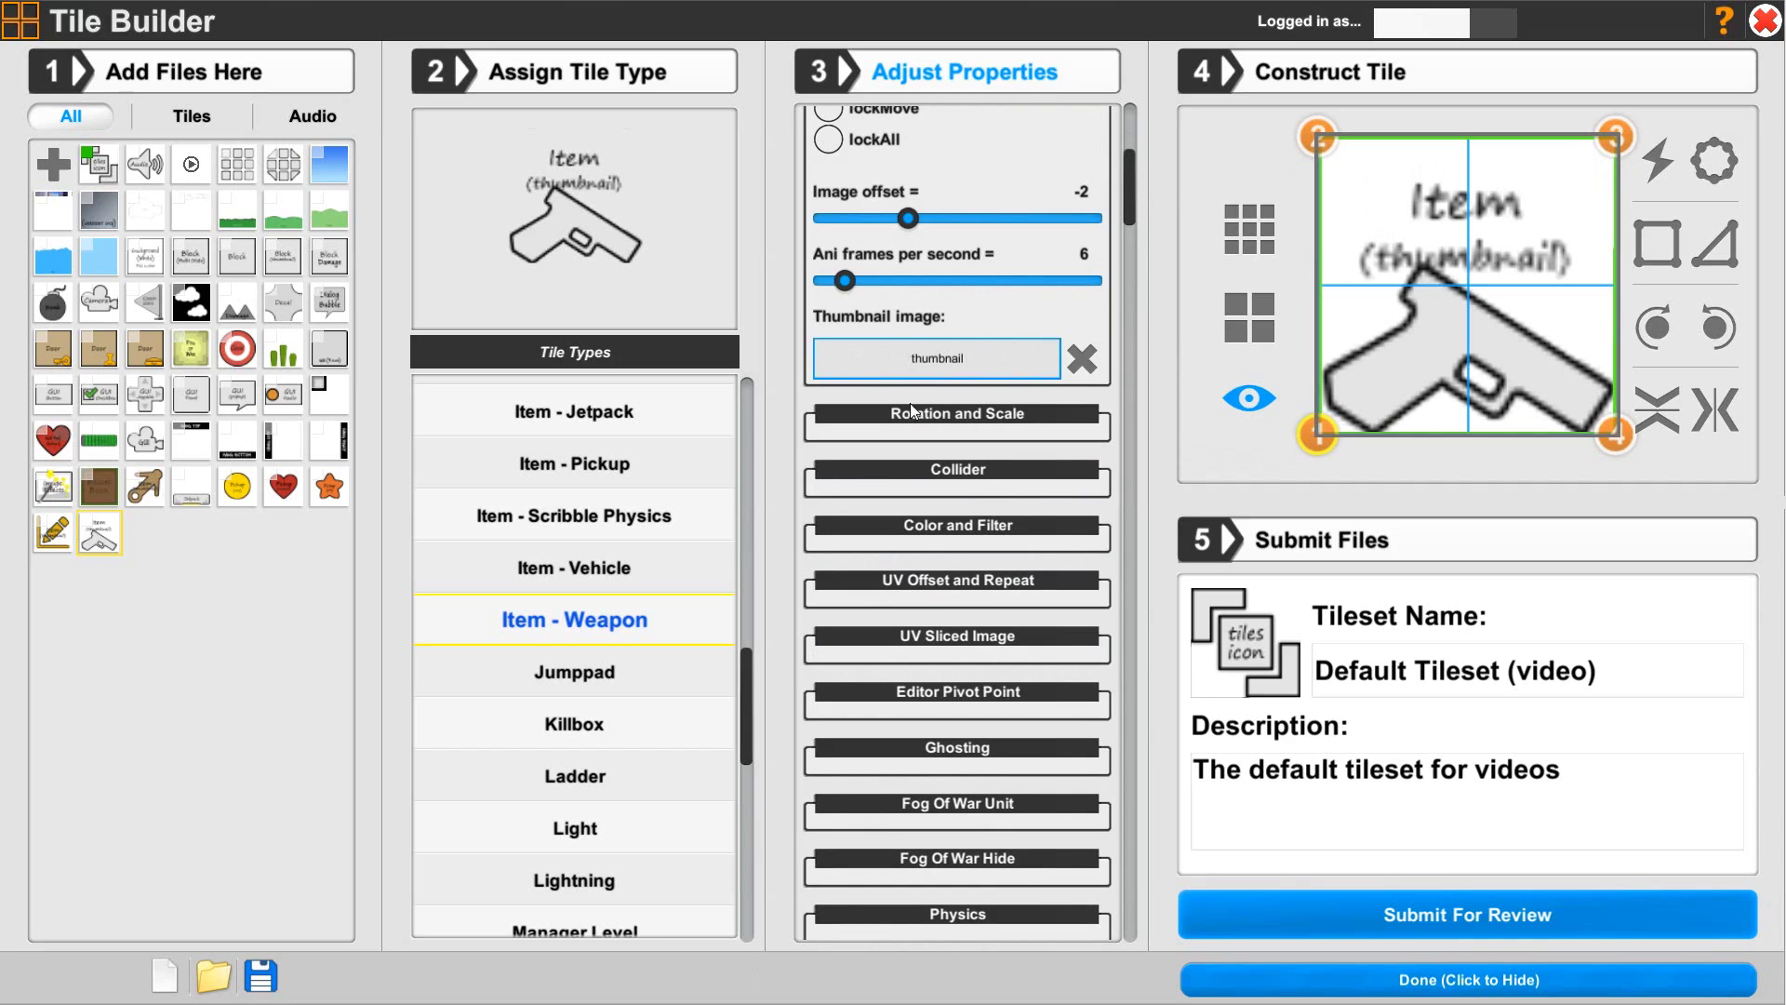
{"action": "scroll", "coordinate": [910, 404], "scroll_direction": "up", "scroll_amount": 10}
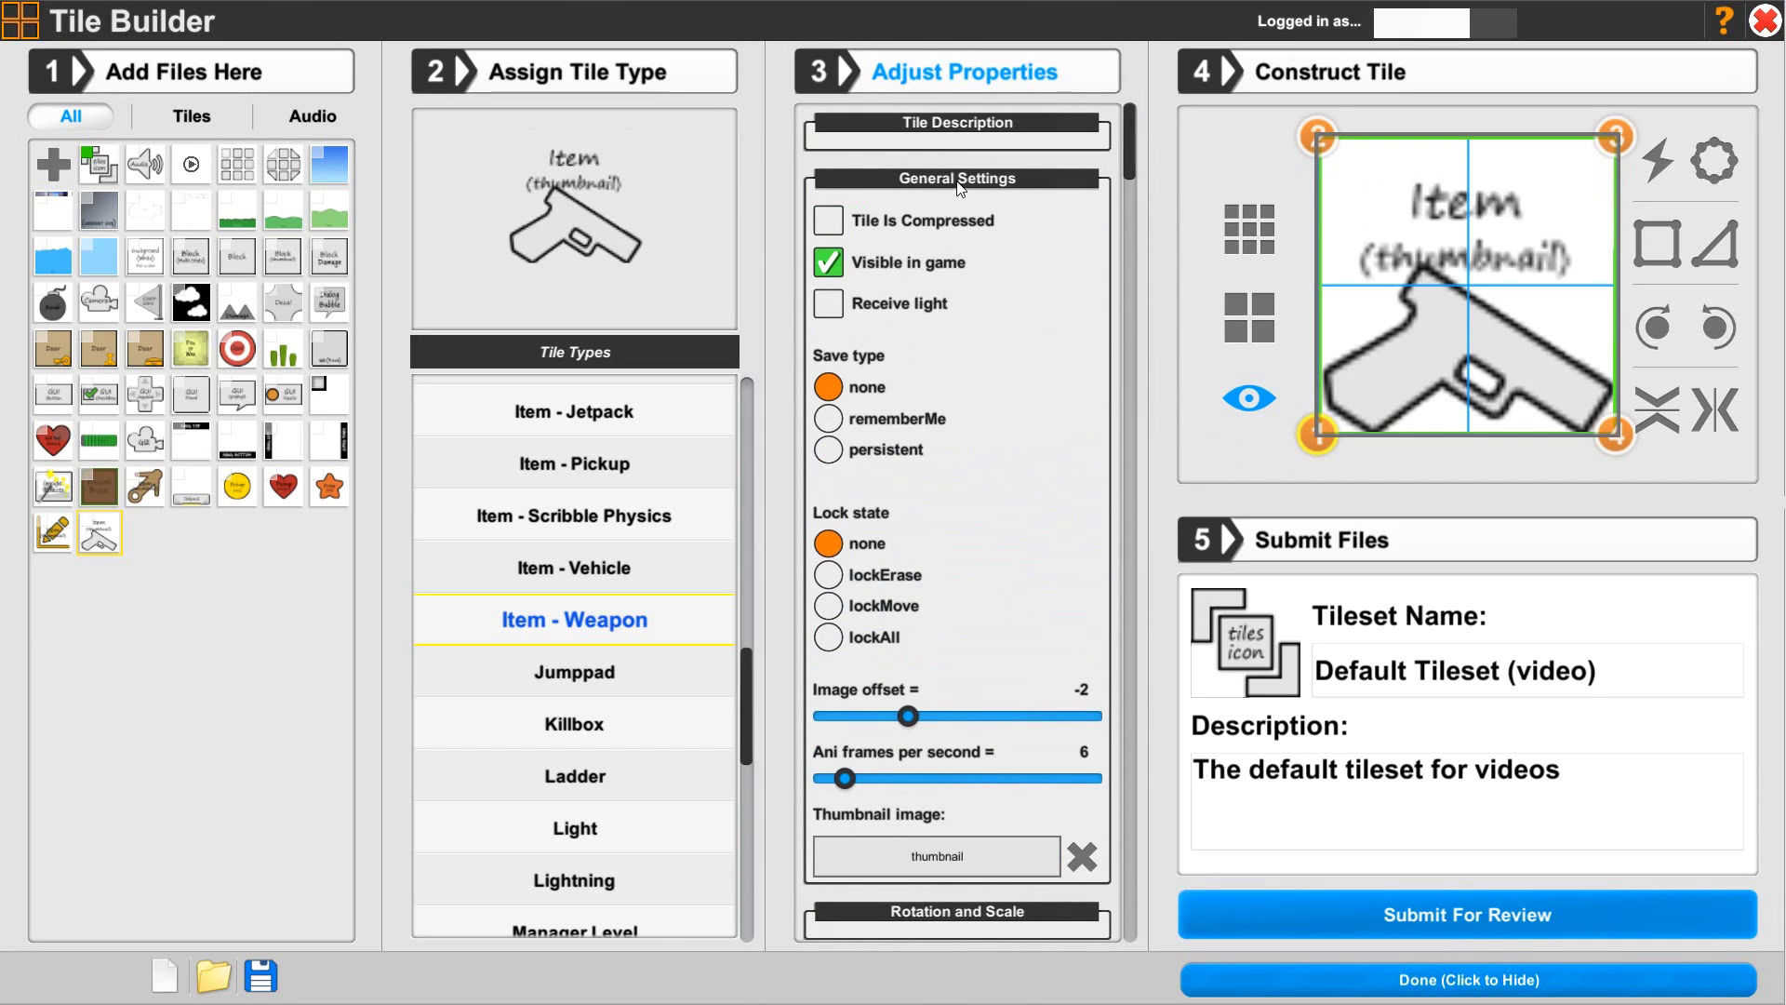
{"action": "left_click", "coordinate": [958, 180]}
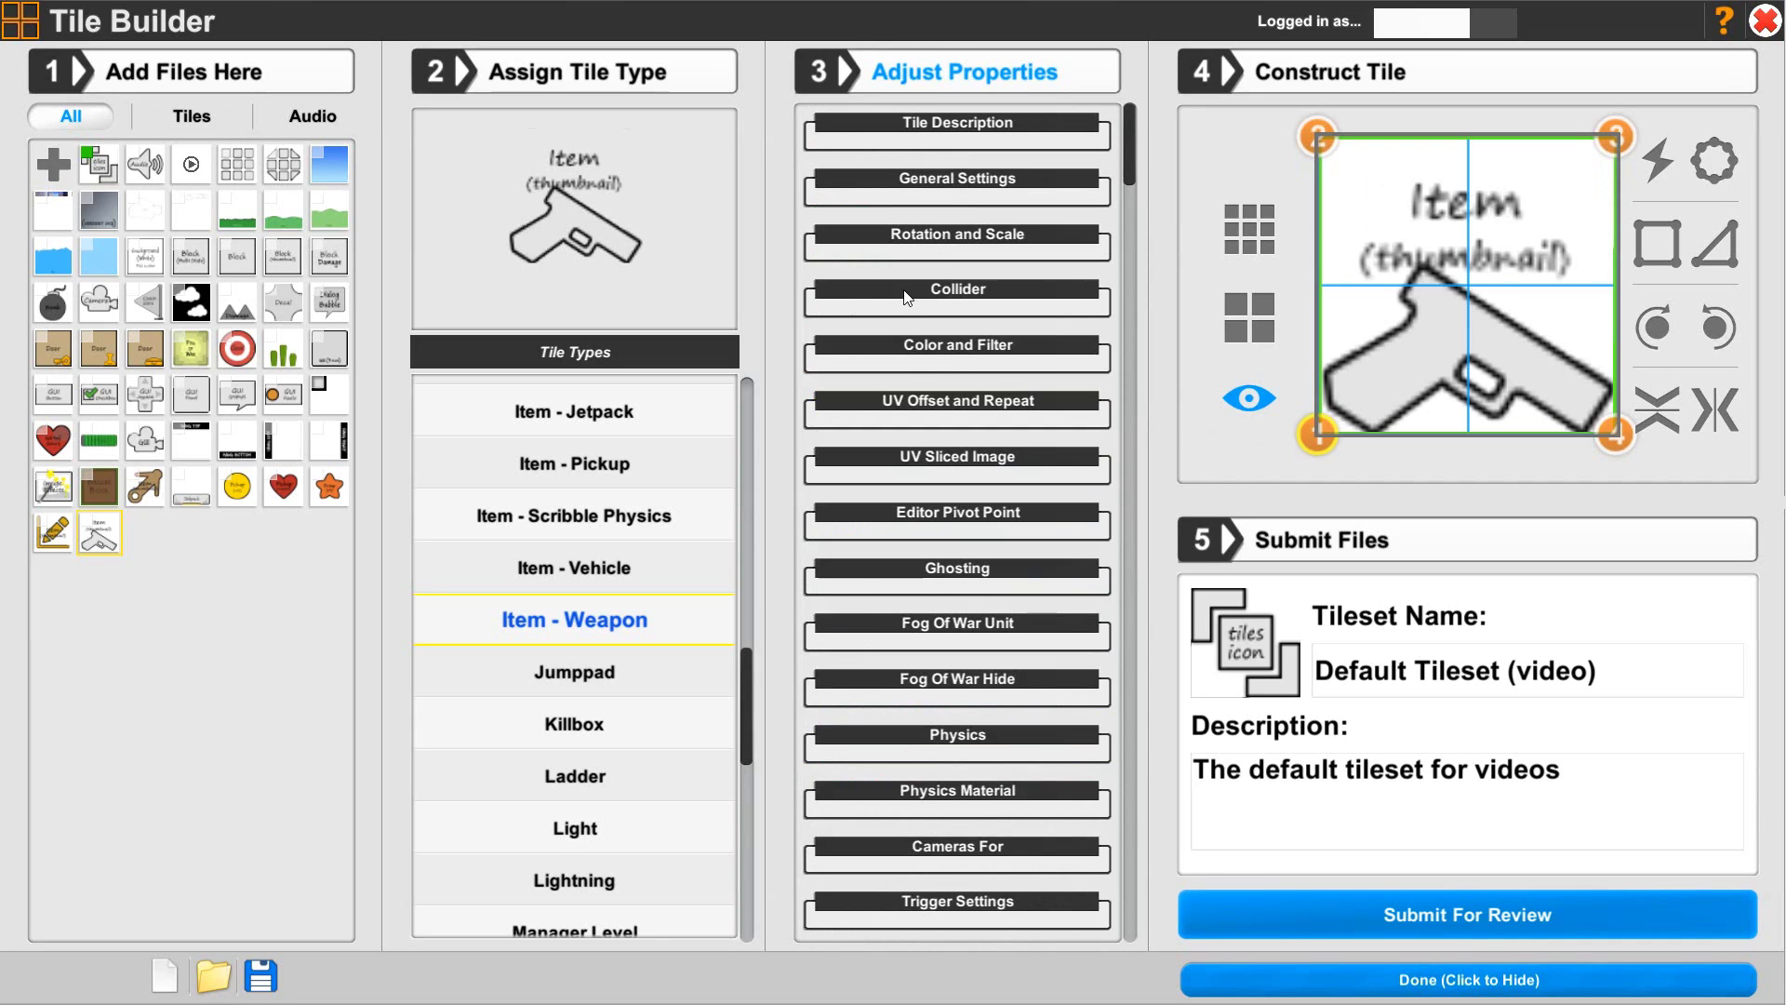
{"action": "left_click", "coordinate": [870, 290]}
{"action": "left_click", "coordinate": [829, 409]}
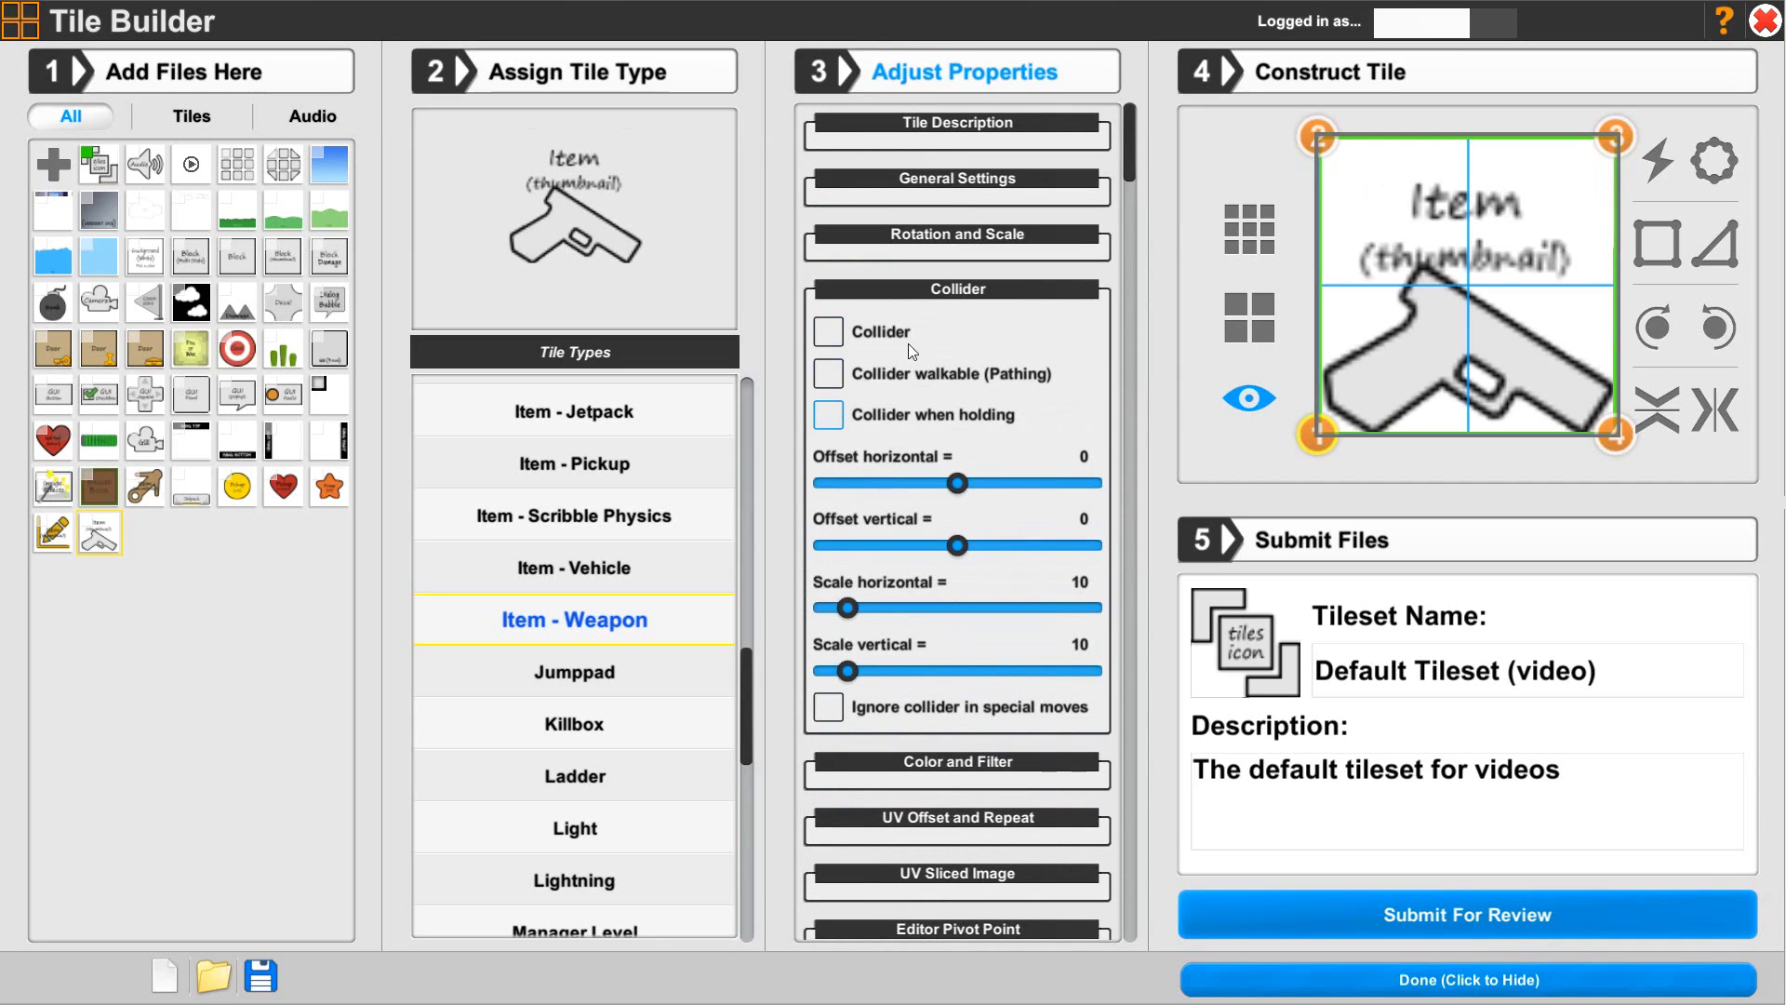
{"action": "left_click", "coordinate": [1023, 291]}
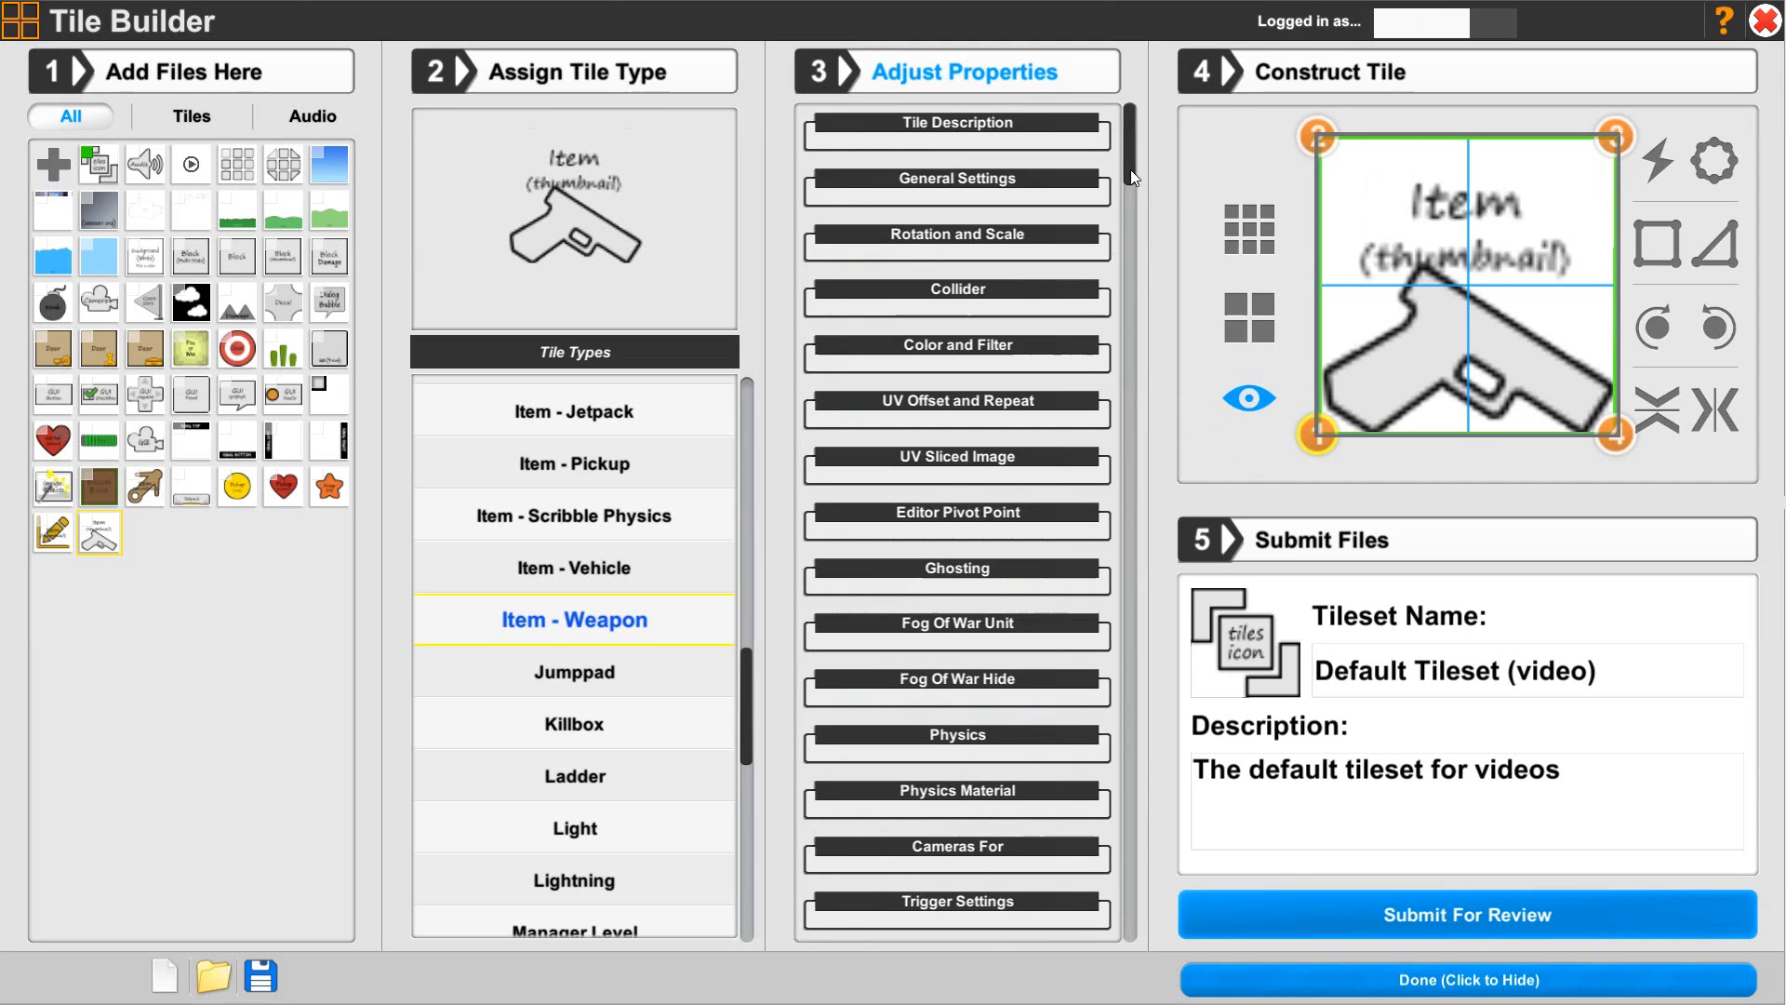
{"action": "left_click_drag", "start_coordinate": [1131, 171], "coordinate": [1131, 203]}
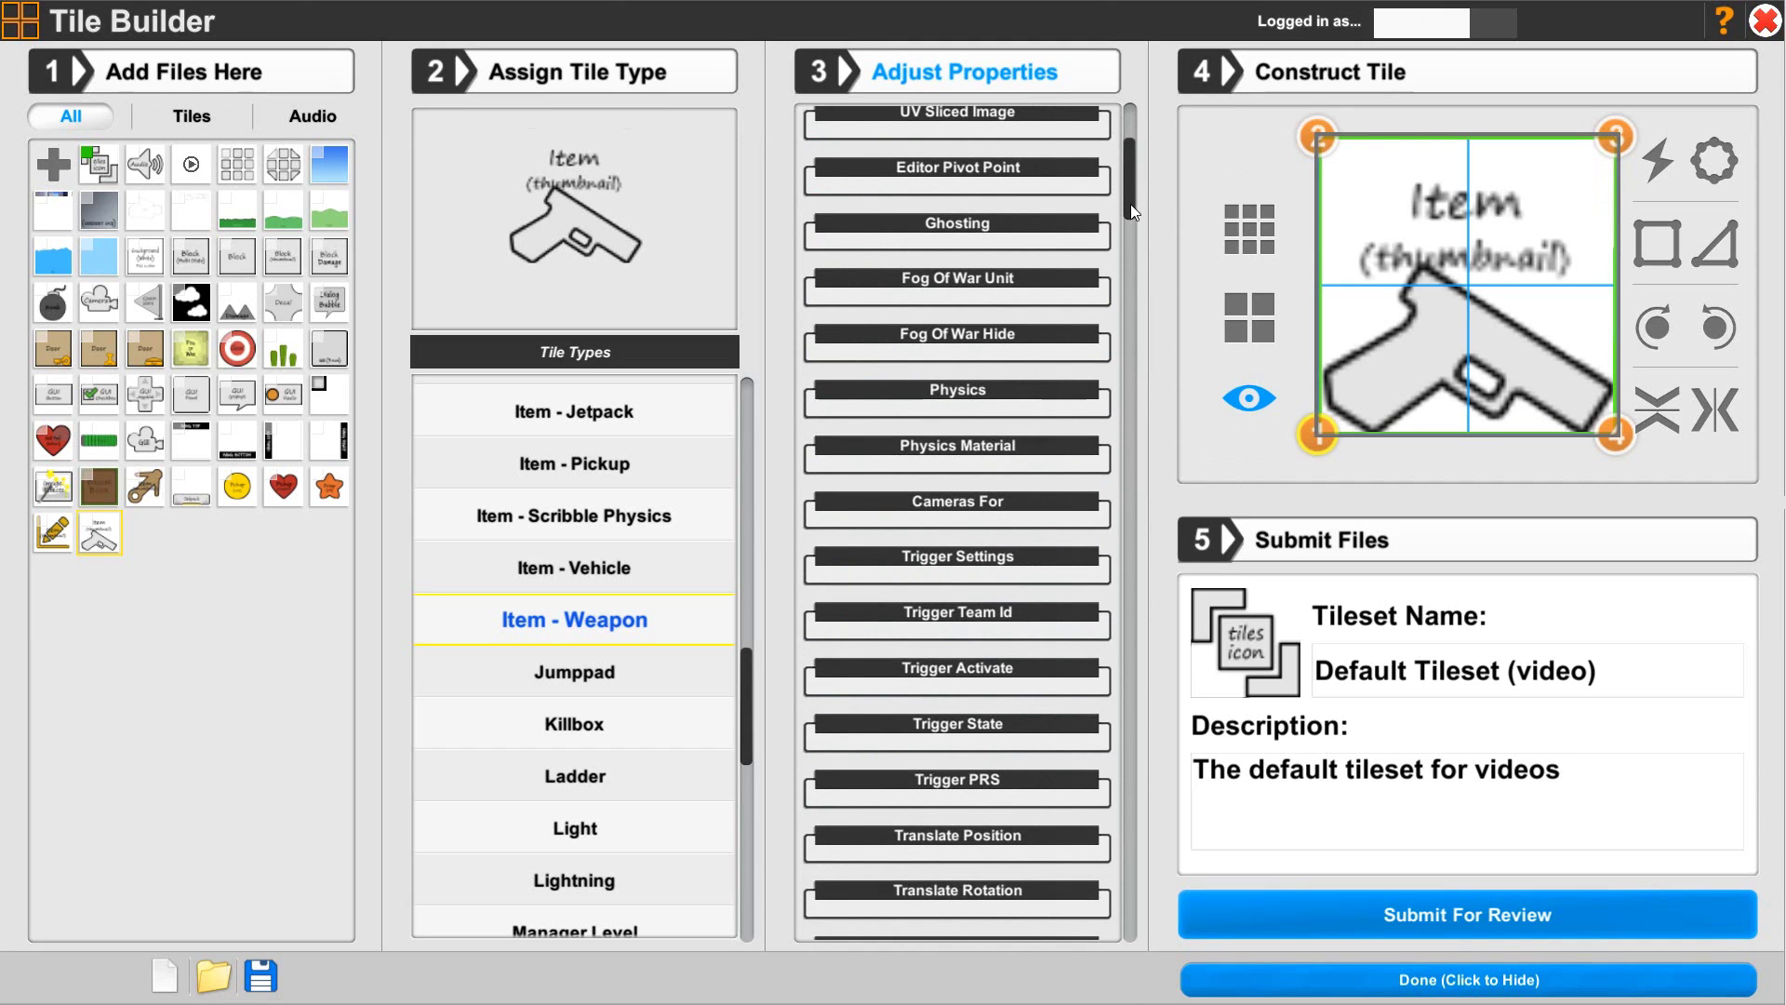
{"action": "left_click_drag", "start_coordinate": [1131, 203], "coordinate": [1125, 238]}
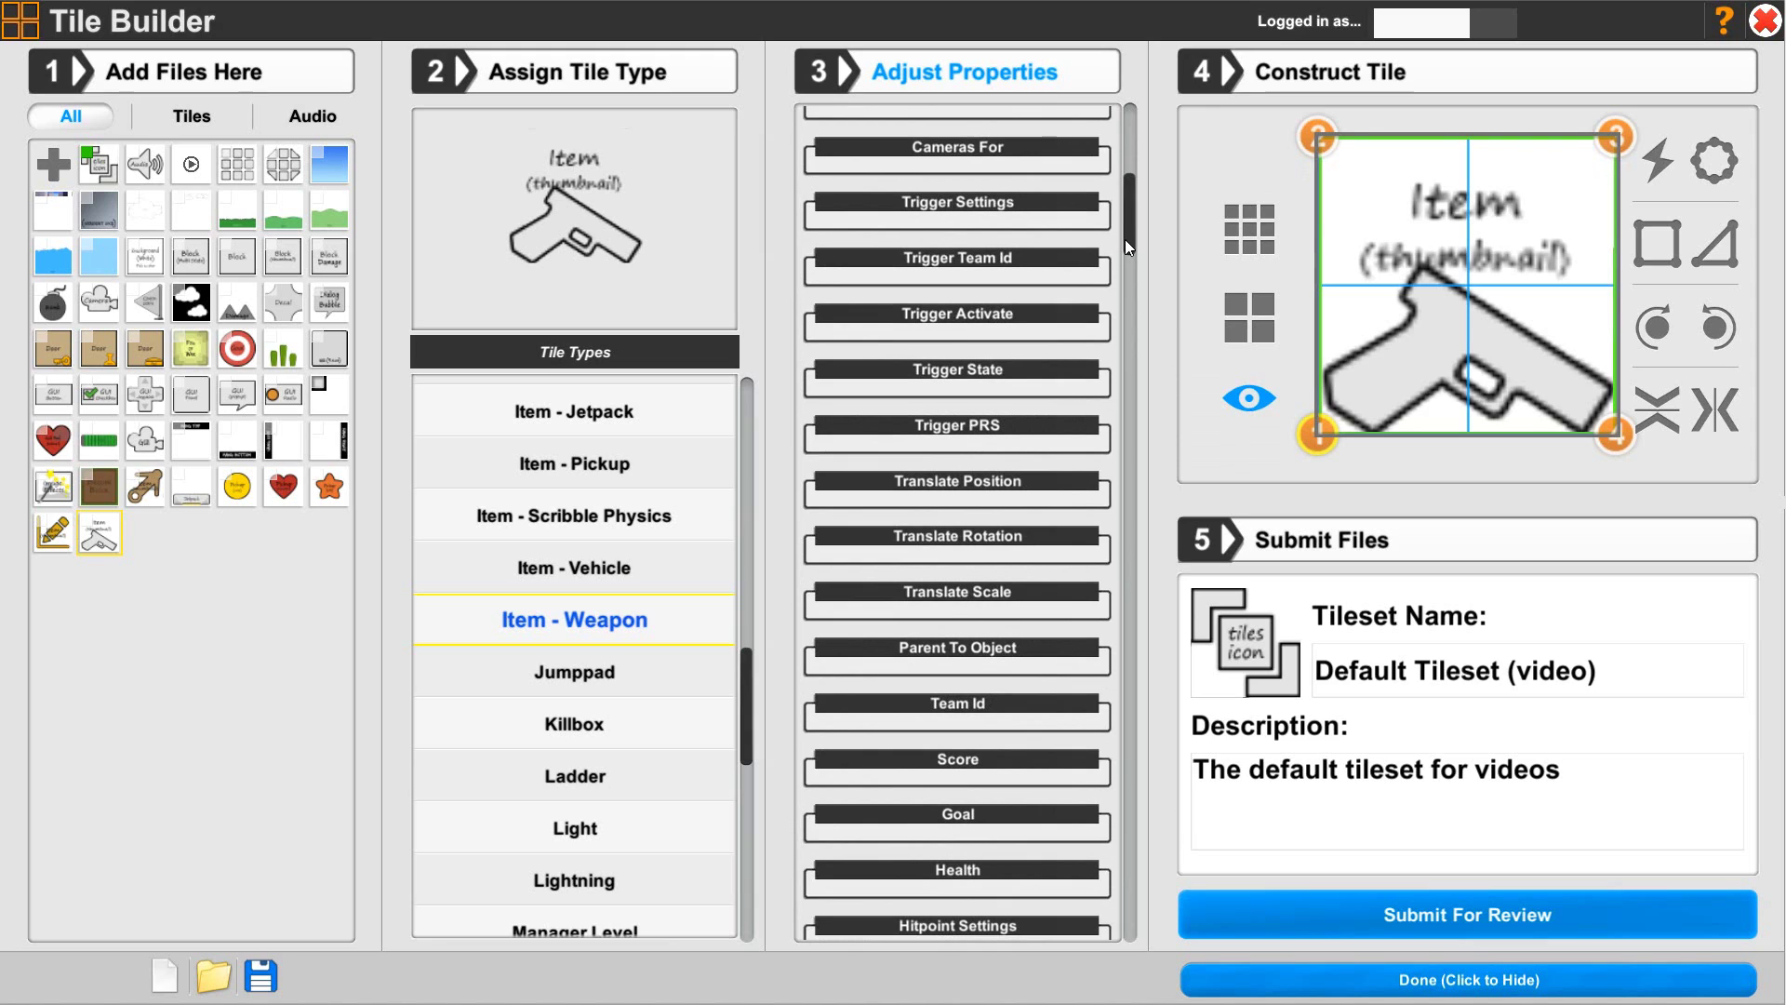
{"action": "left_click", "coordinate": [887, 192]}
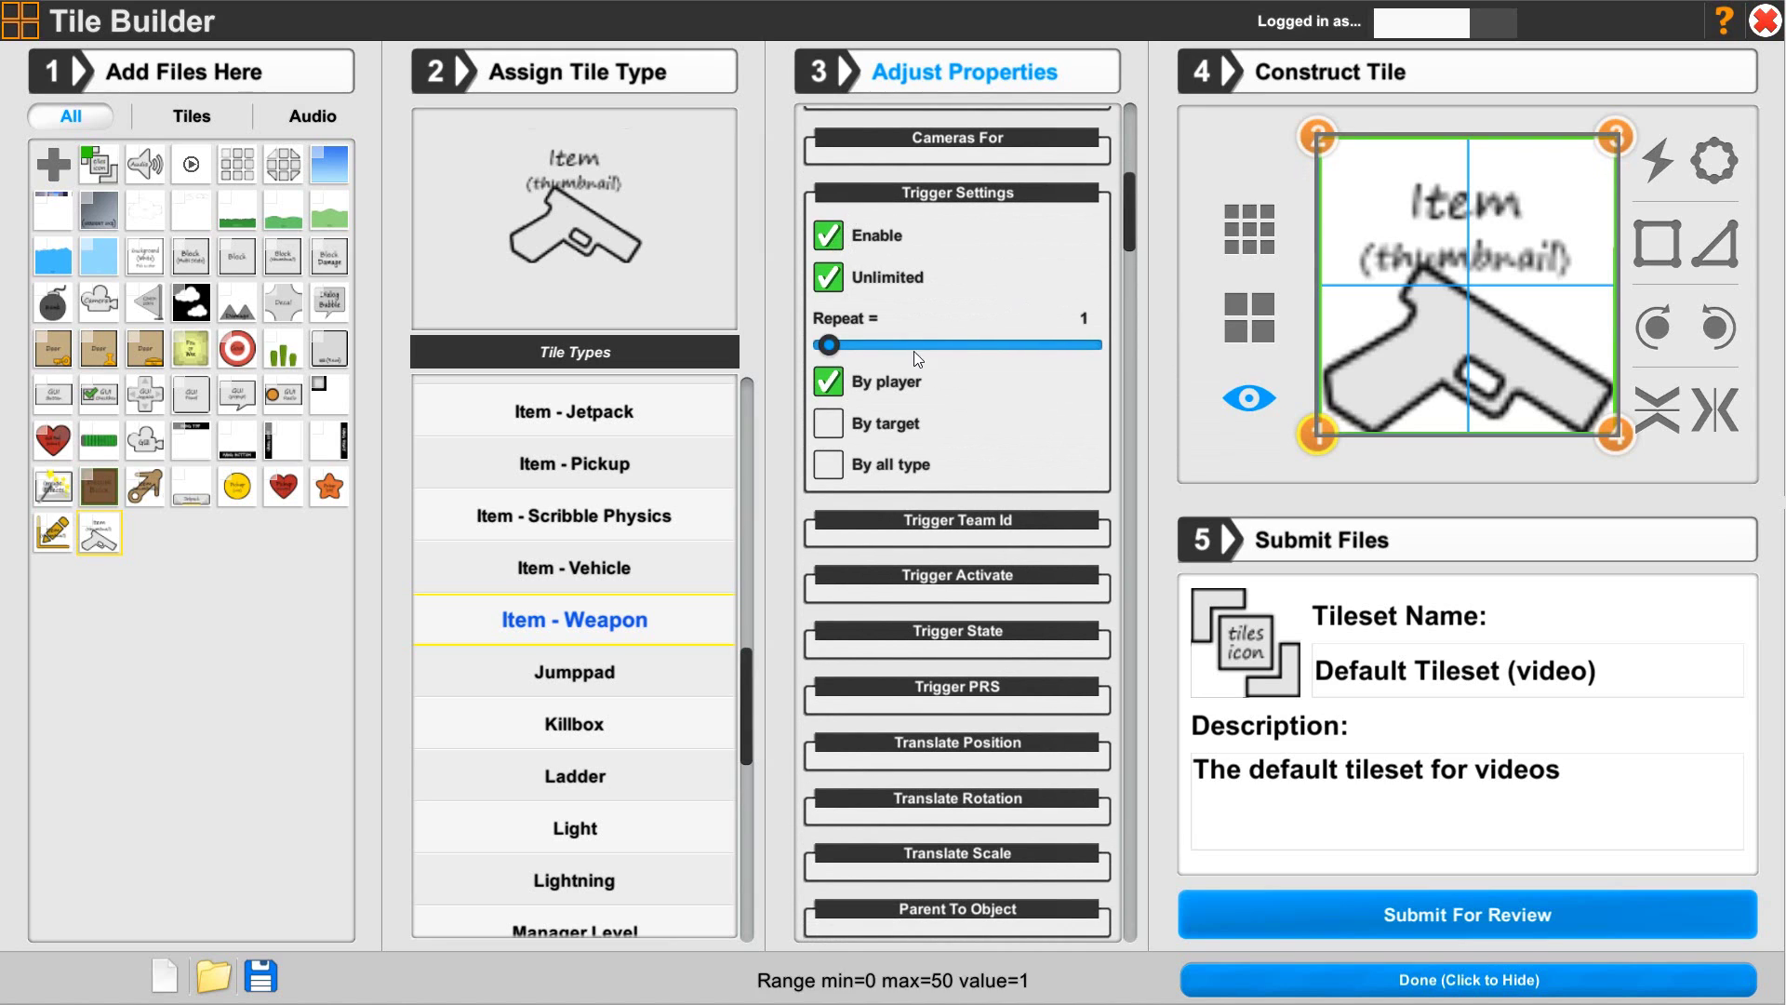
{"action": "left_click", "coordinate": [956, 197]}
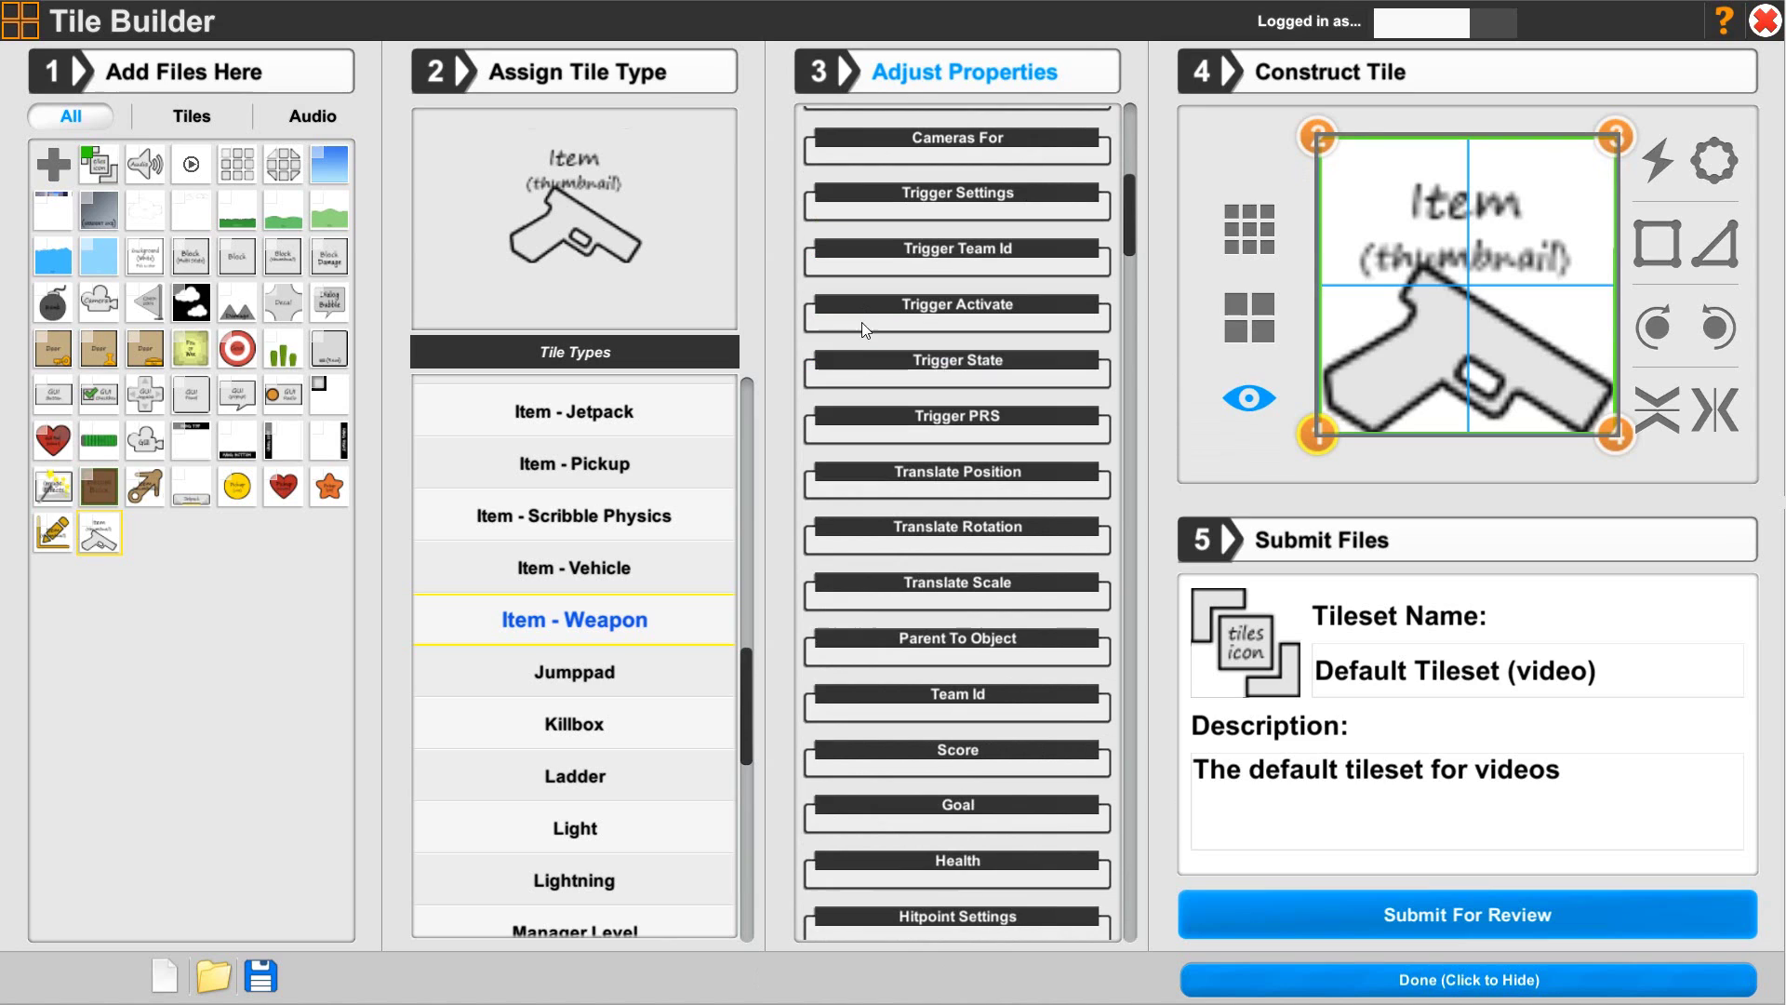
{"action": "left_click", "coordinate": [893, 364]}
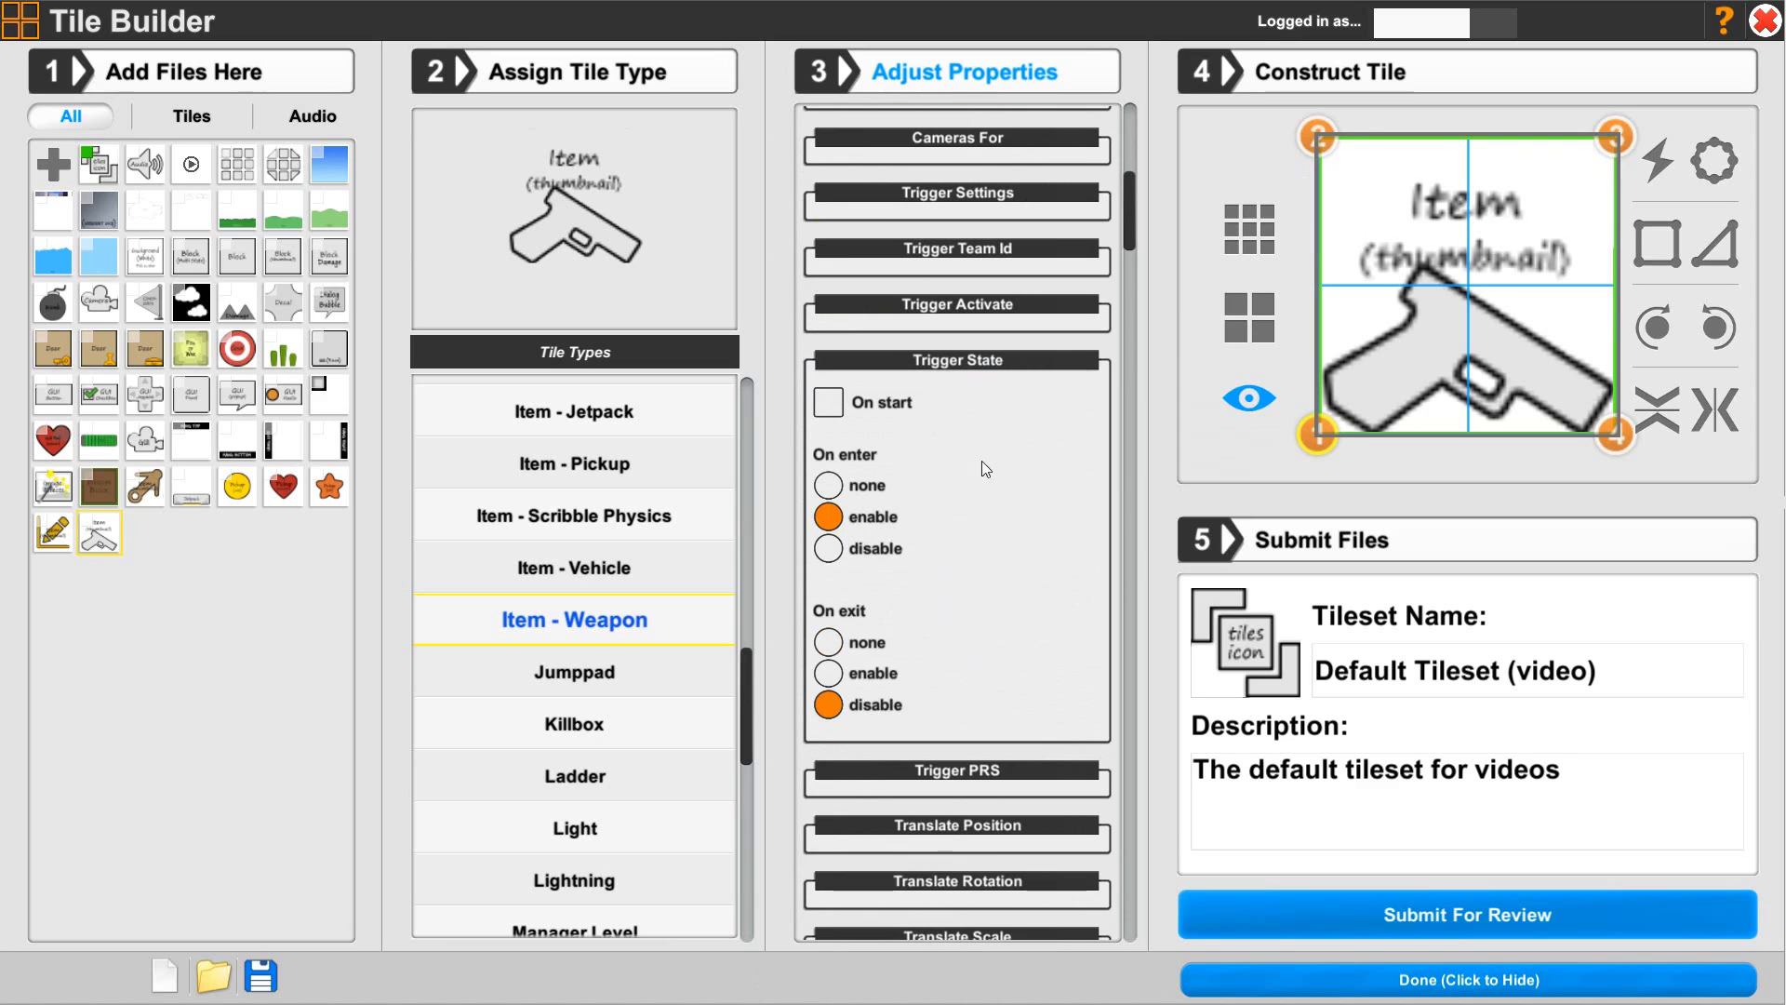
{"action": "left_click", "coordinate": [1018, 370]}
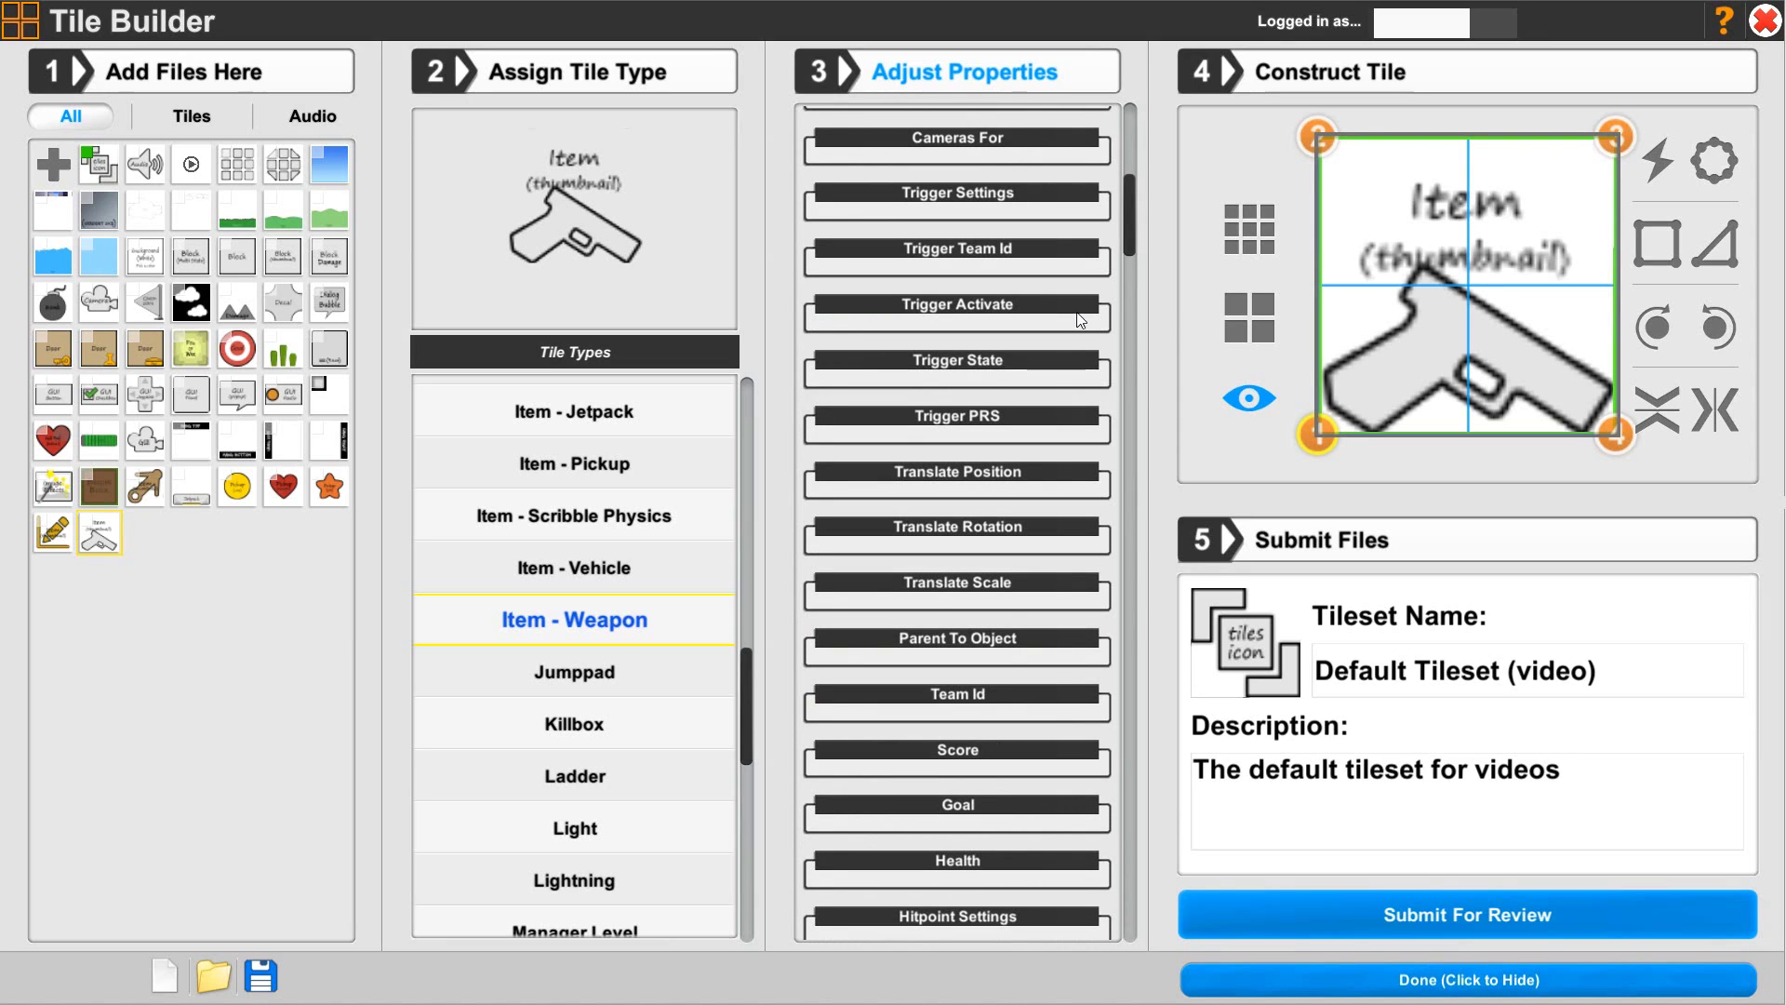
{"action": "left_click_drag", "start_coordinate": [1126, 242], "coordinate": [1122, 281]}
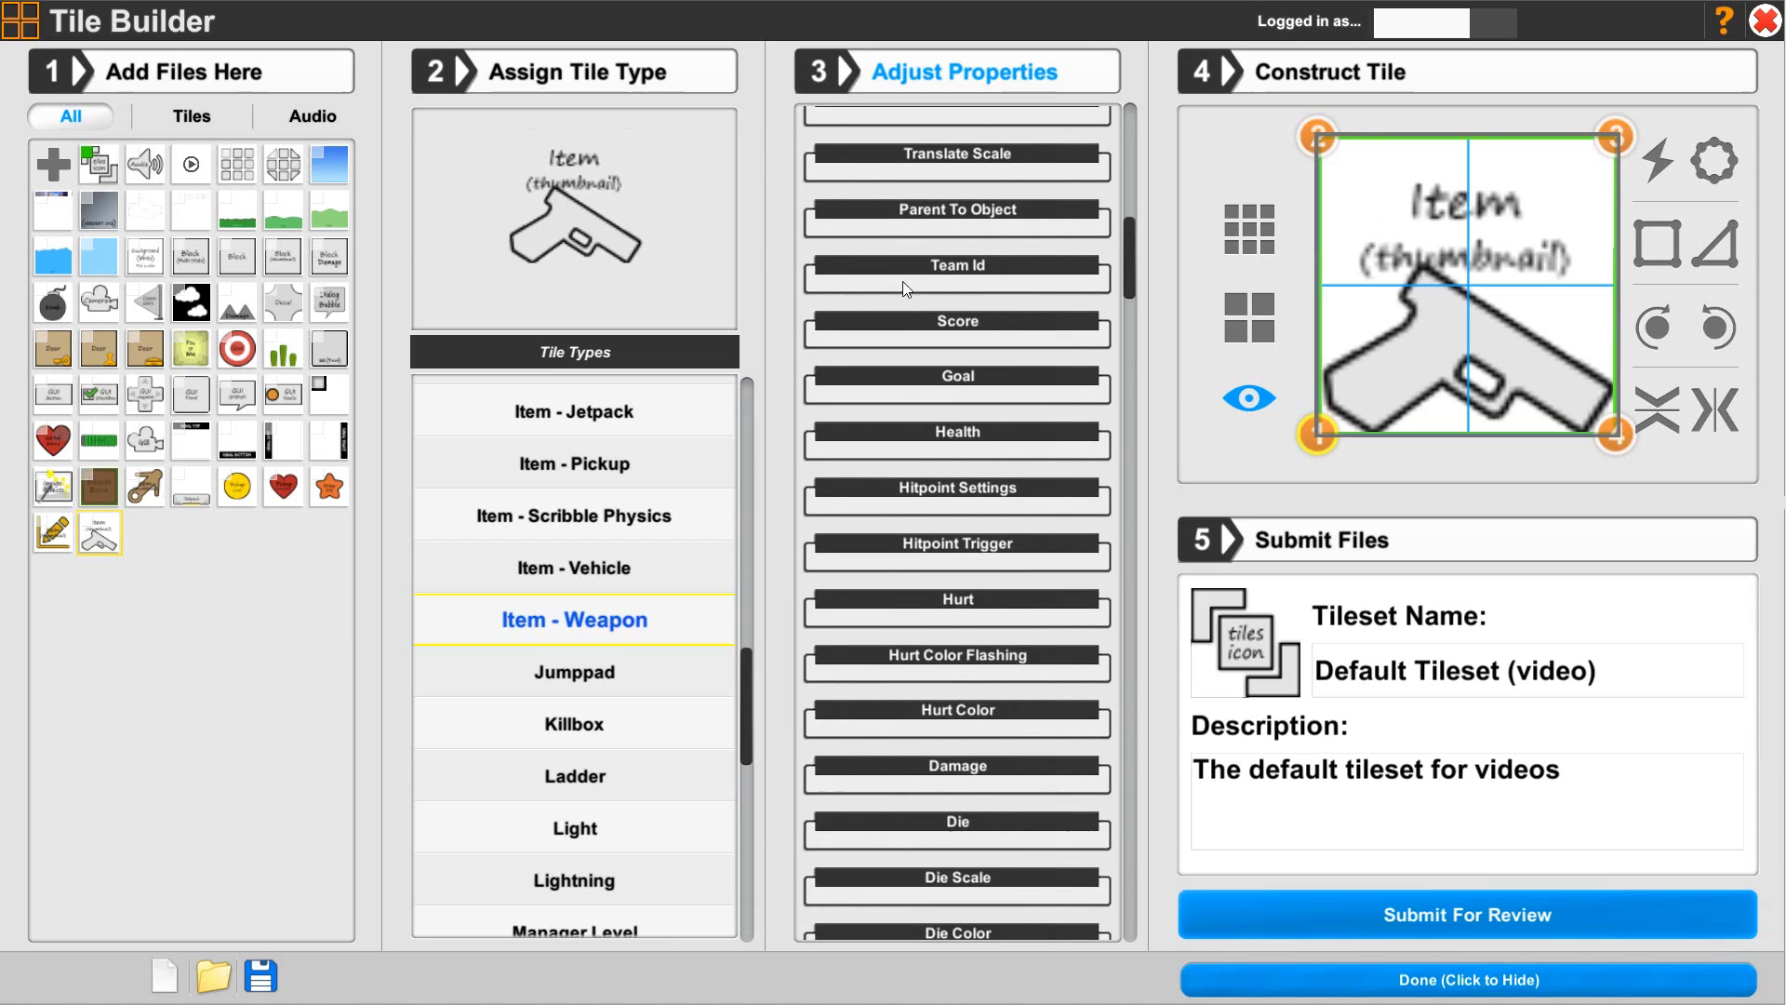
Step: Enable 'Use in hitpoint (ex.bullet) checking' under Team Id, leaving all Ids at 0
{"action": "left_click", "coordinate": [879, 268]}
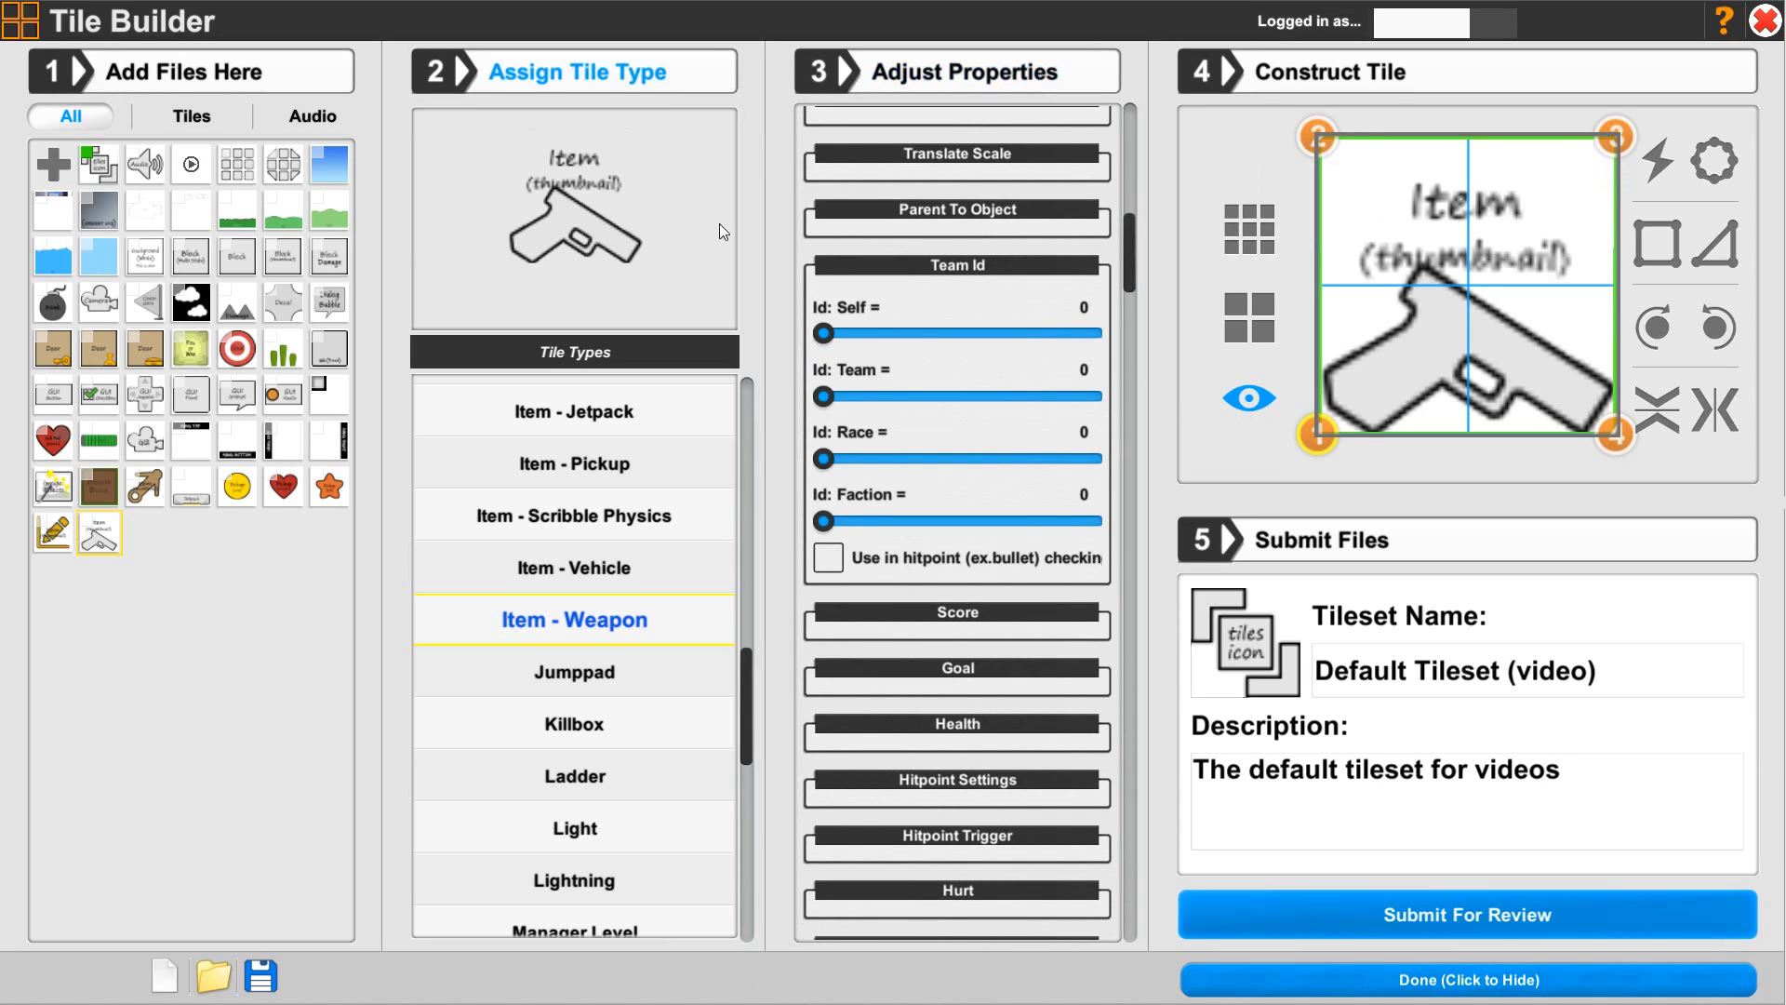
{"action": "scroll", "coordinate": [1013, 309], "scroll_direction": "up", "scroll_amount": 3}
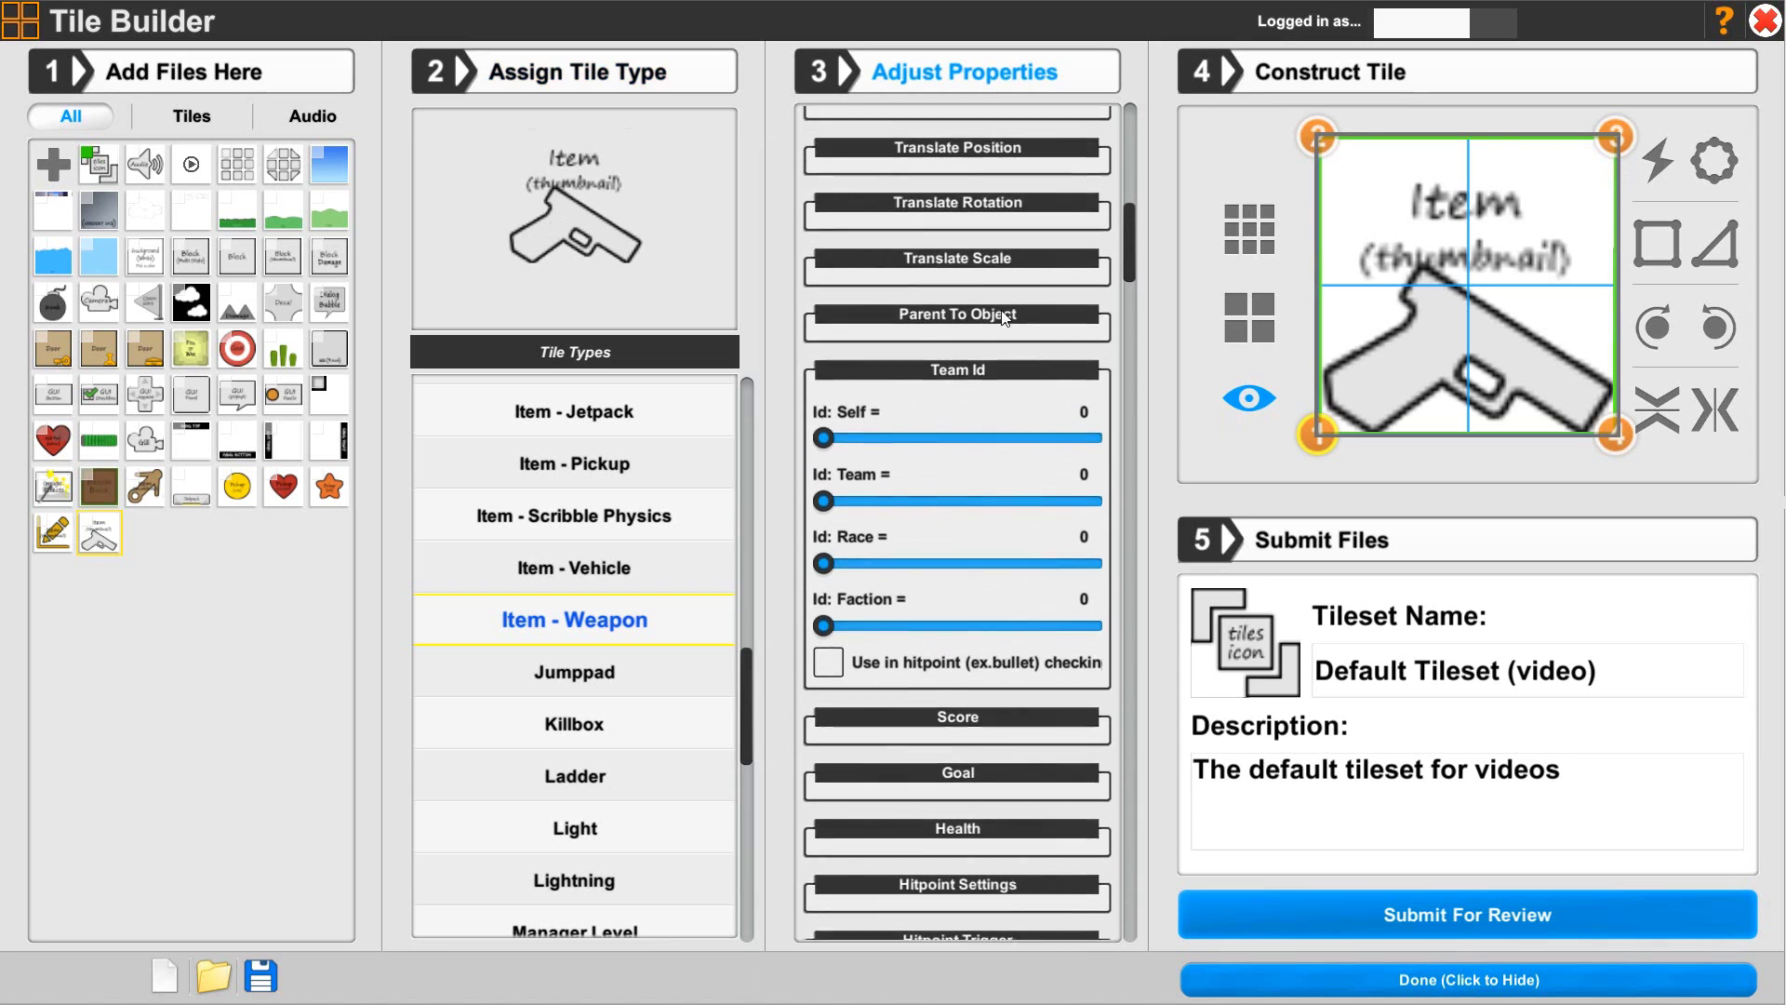
{"action": "scroll", "coordinate": [946, 311], "scroll_direction": "up", "scroll_amount": 5}
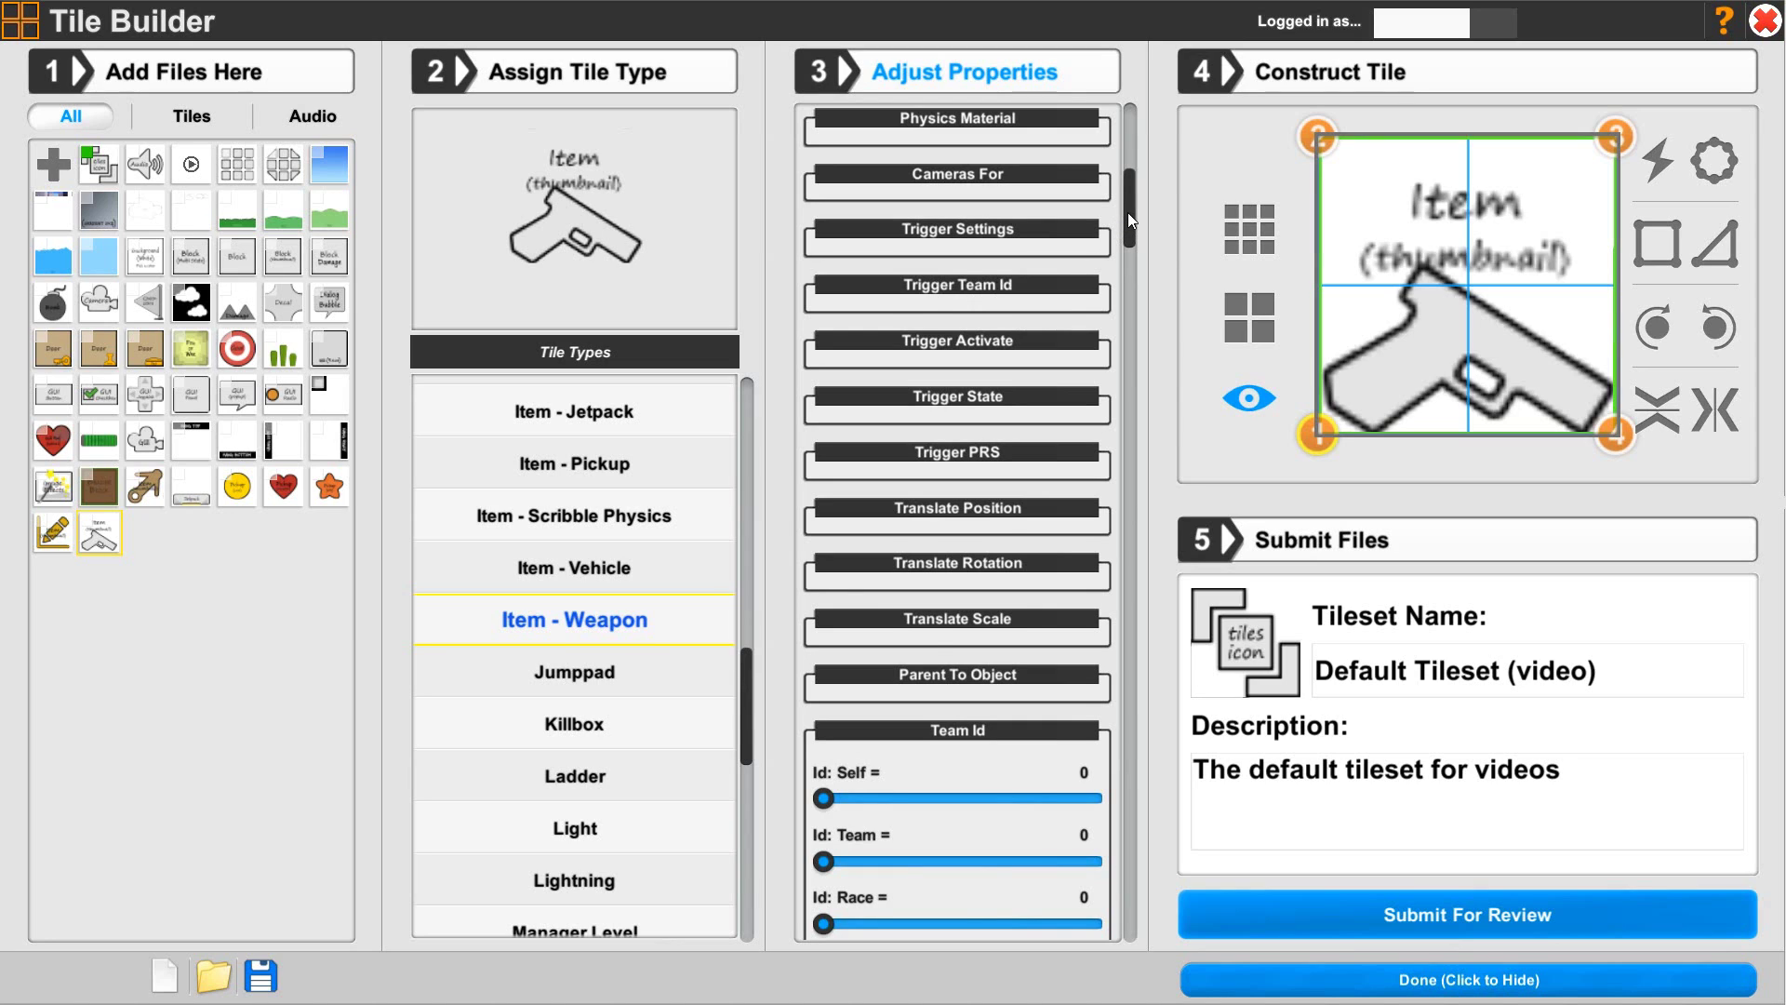
{"action": "left_click_drag", "start_coordinate": [1127, 212], "coordinate": [1124, 266]}
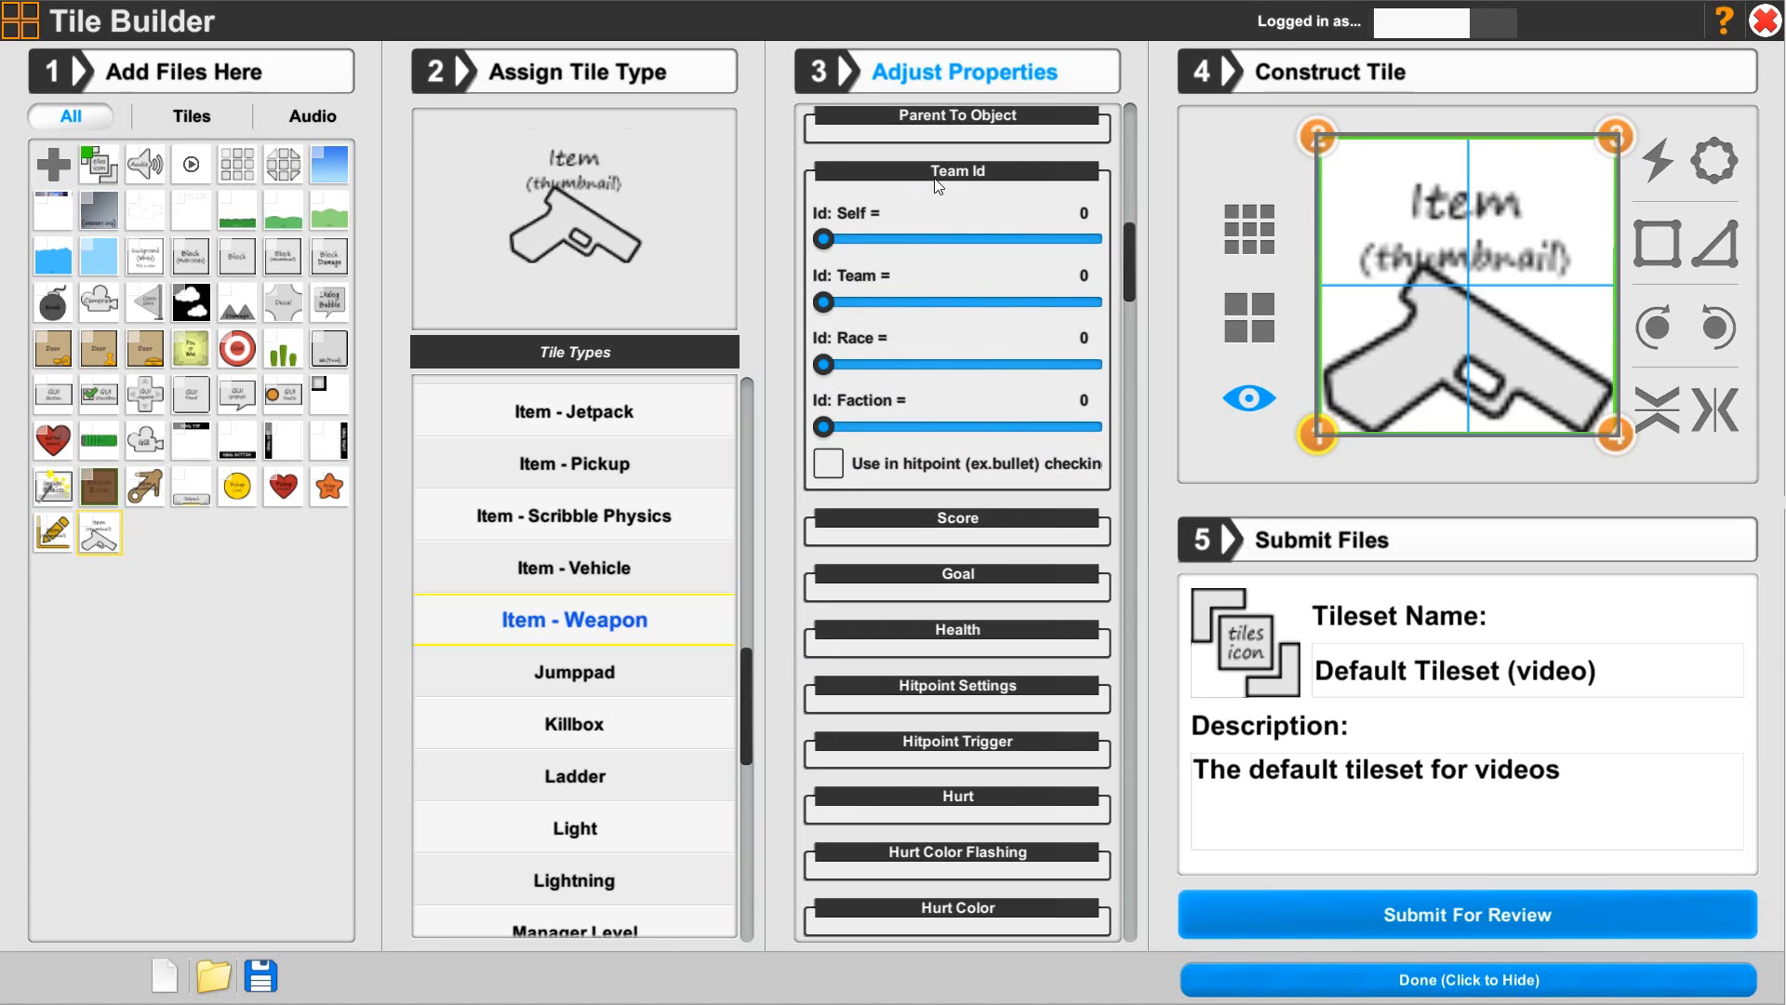
{"action": "left_click", "coordinate": [831, 465]}
{"action": "left_click", "coordinate": [1052, 175]}
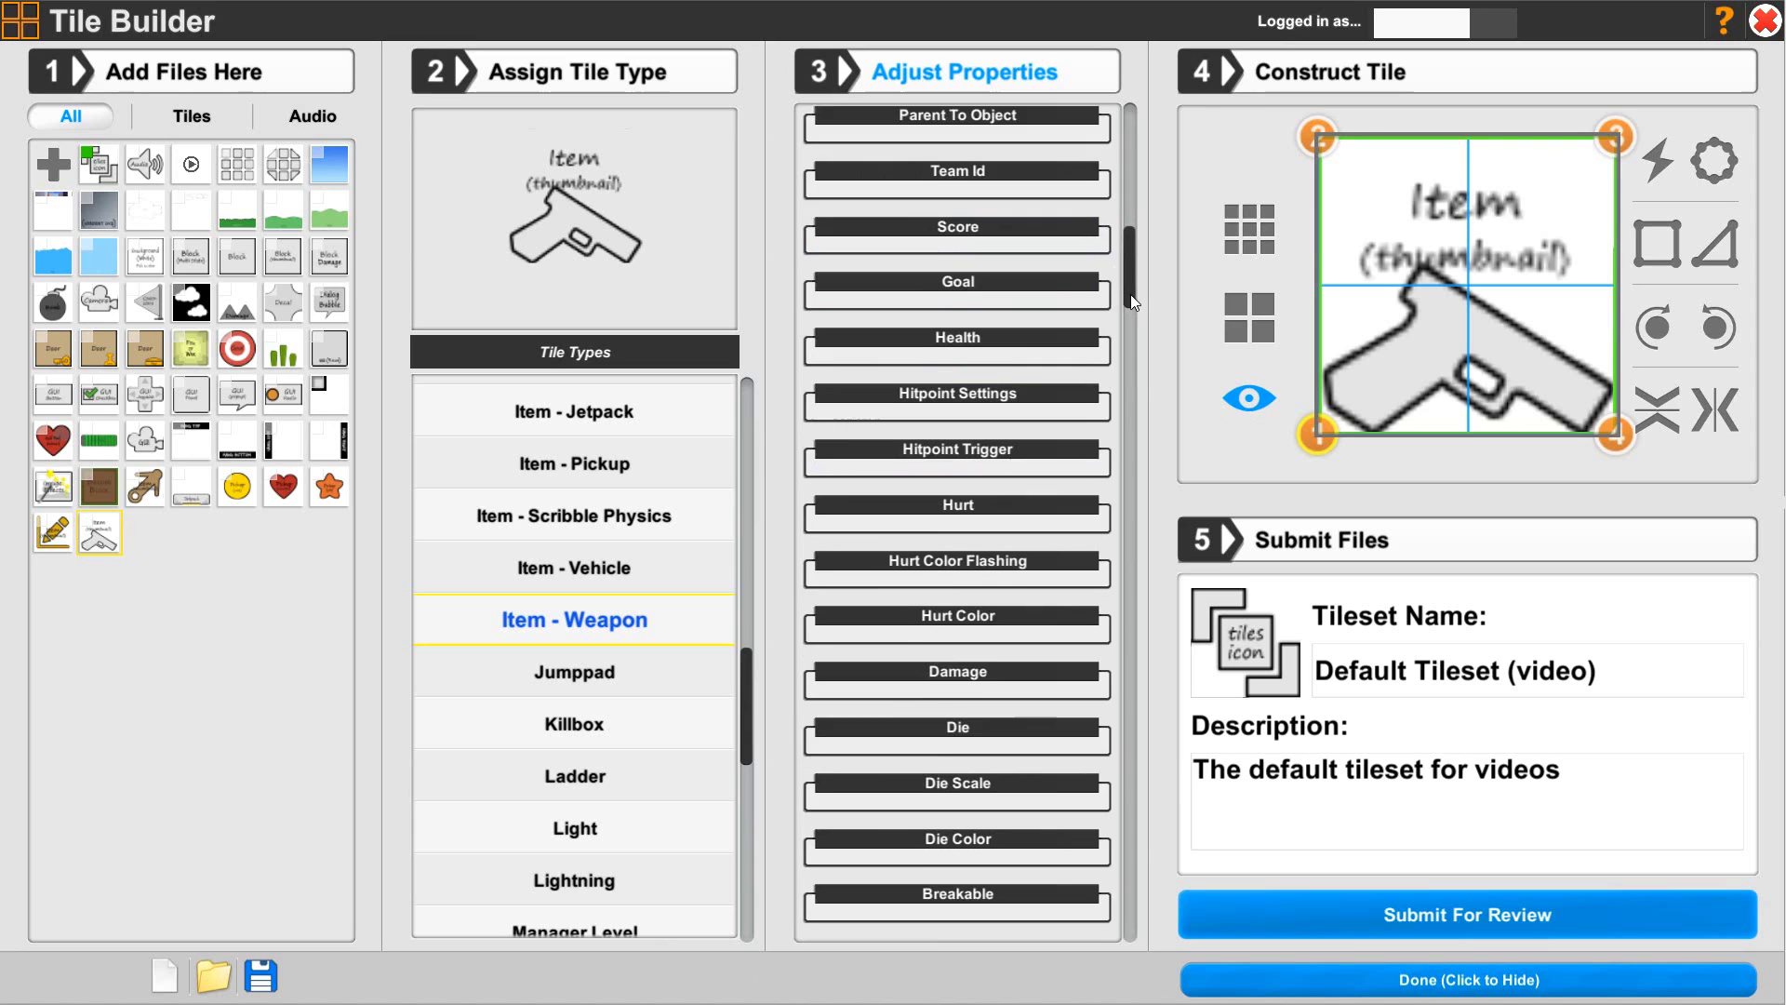
{"action": "left_click_drag", "start_coordinate": [1130, 294], "coordinate": [1127, 311]}
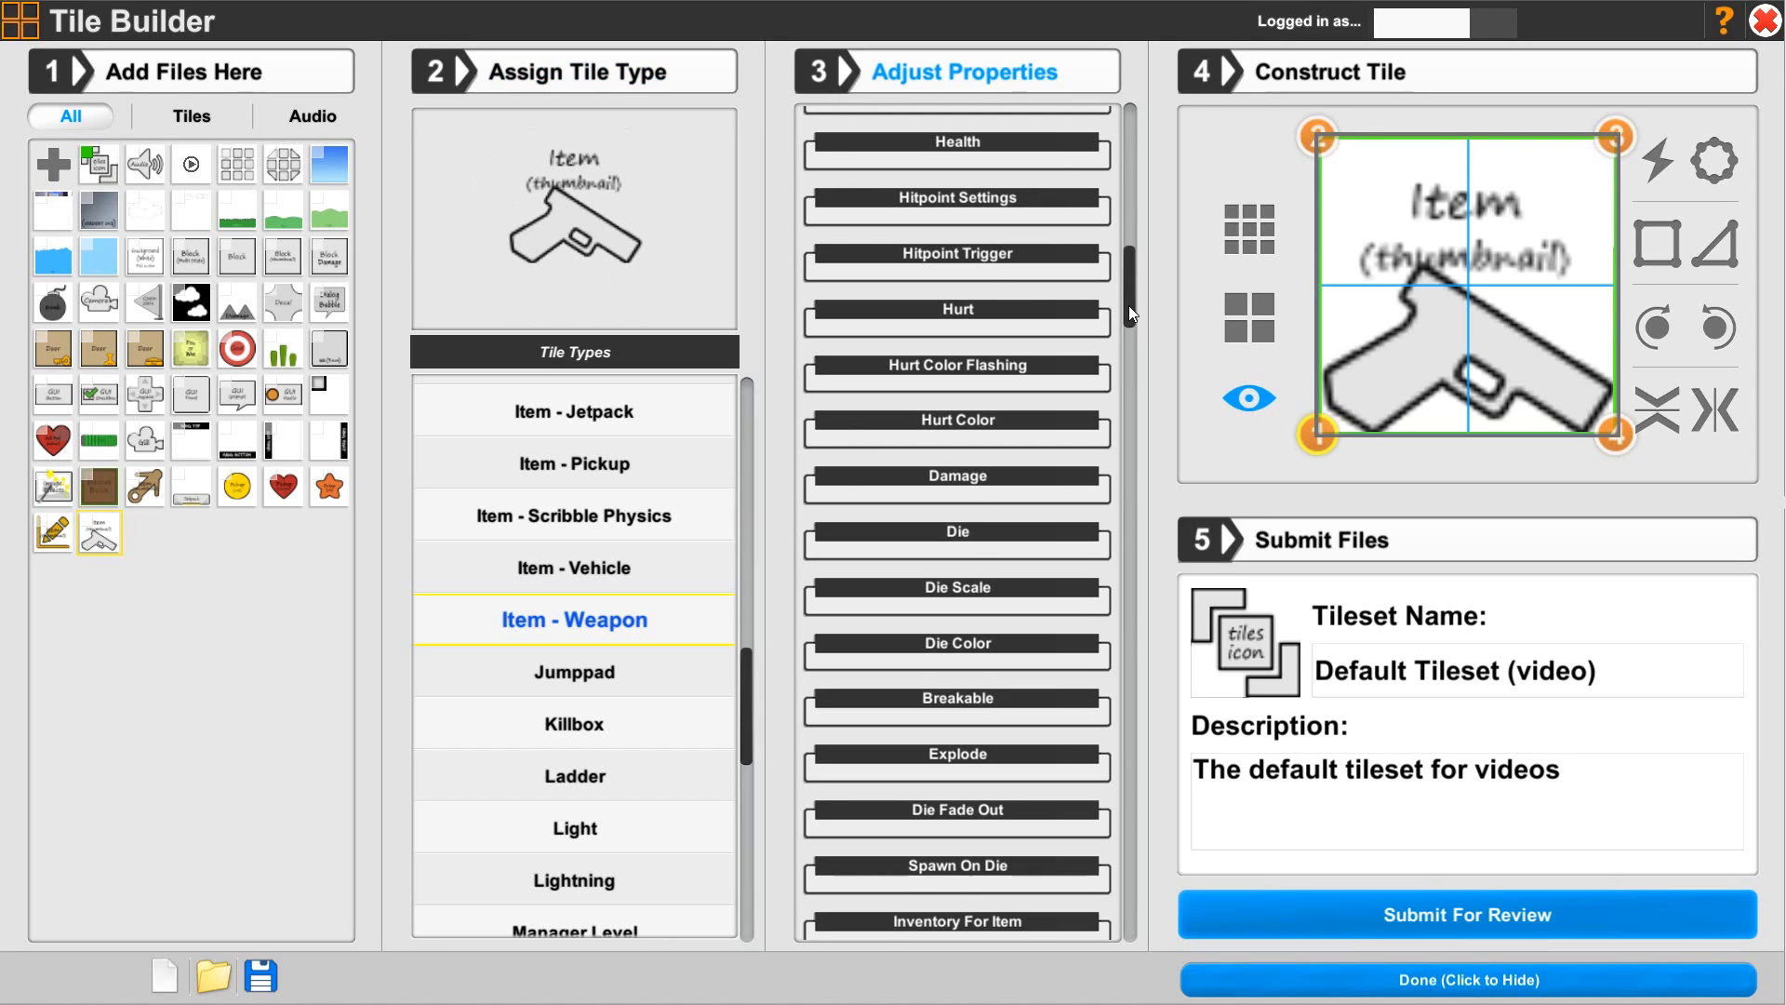
{"action": "mouse_move", "coordinate": [1129, 305]}
{"action": "left_mouse_down"}
{"action": "mouse_move", "coordinate": [1124, 343]}
{"action": "mouse_move", "coordinate": [1127, 315]}
{"action": "left_mouse_up"}
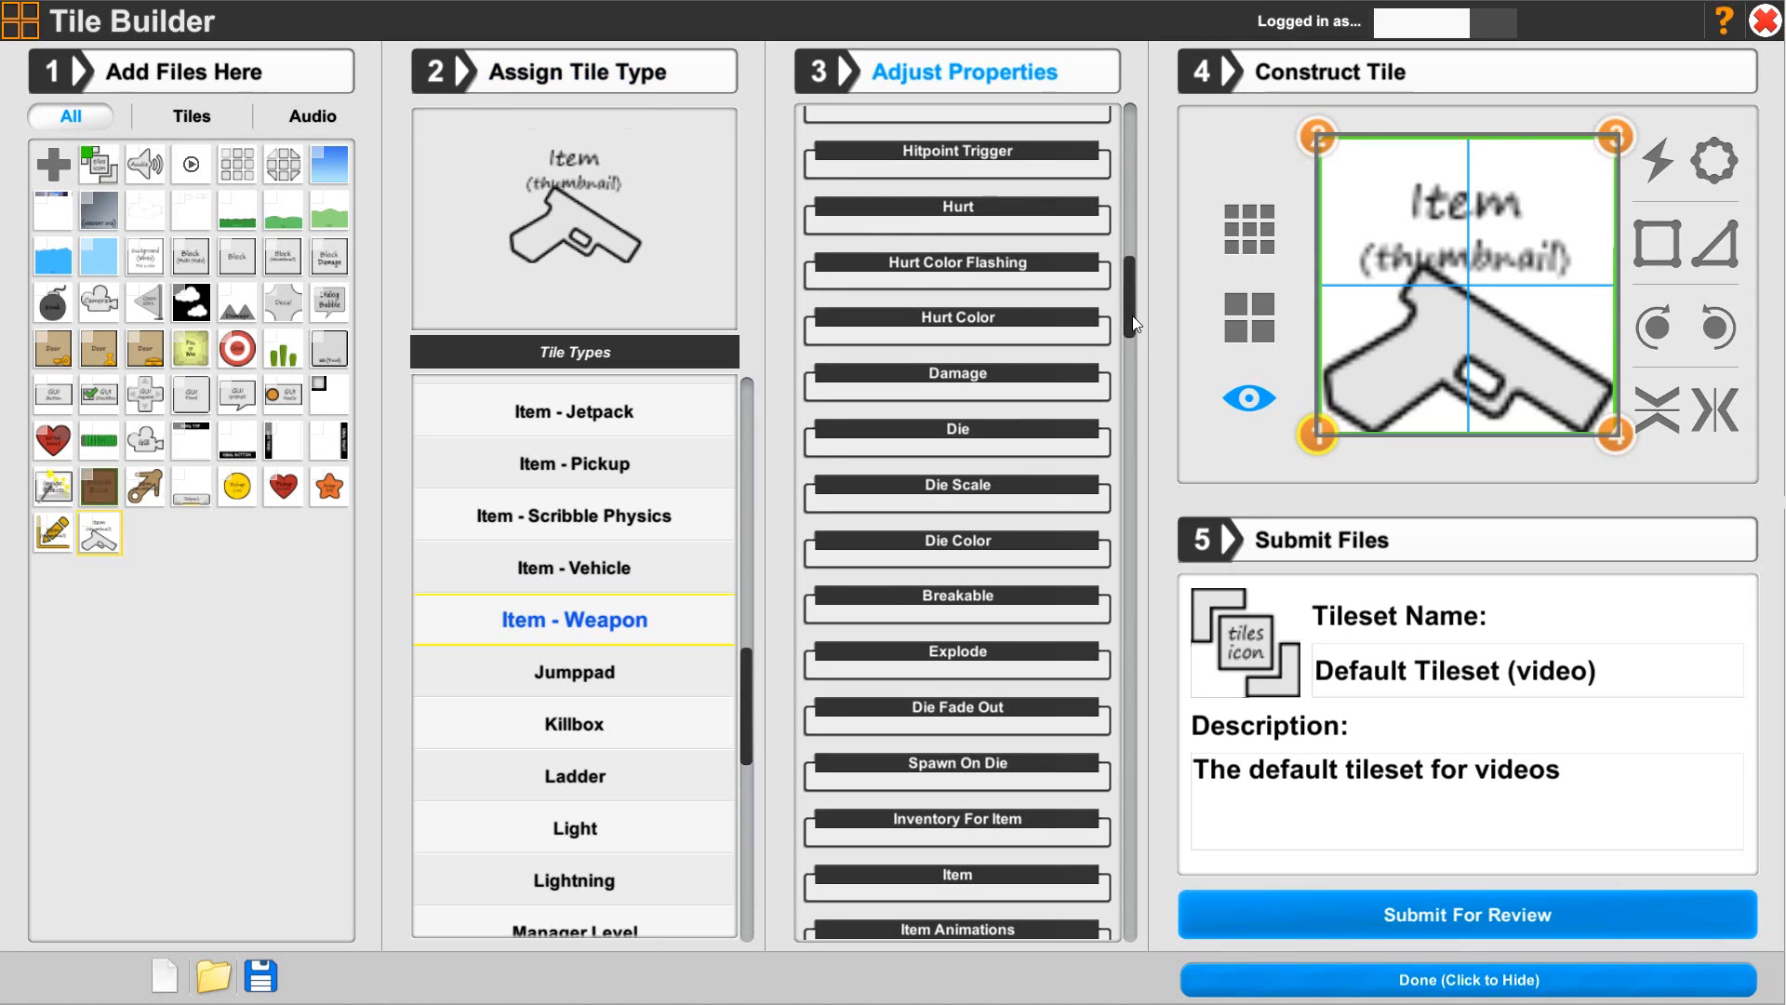
{"action": "left_click_drag", "start_coordinate": [1135, 324], "coordinate": [1120, 388]}
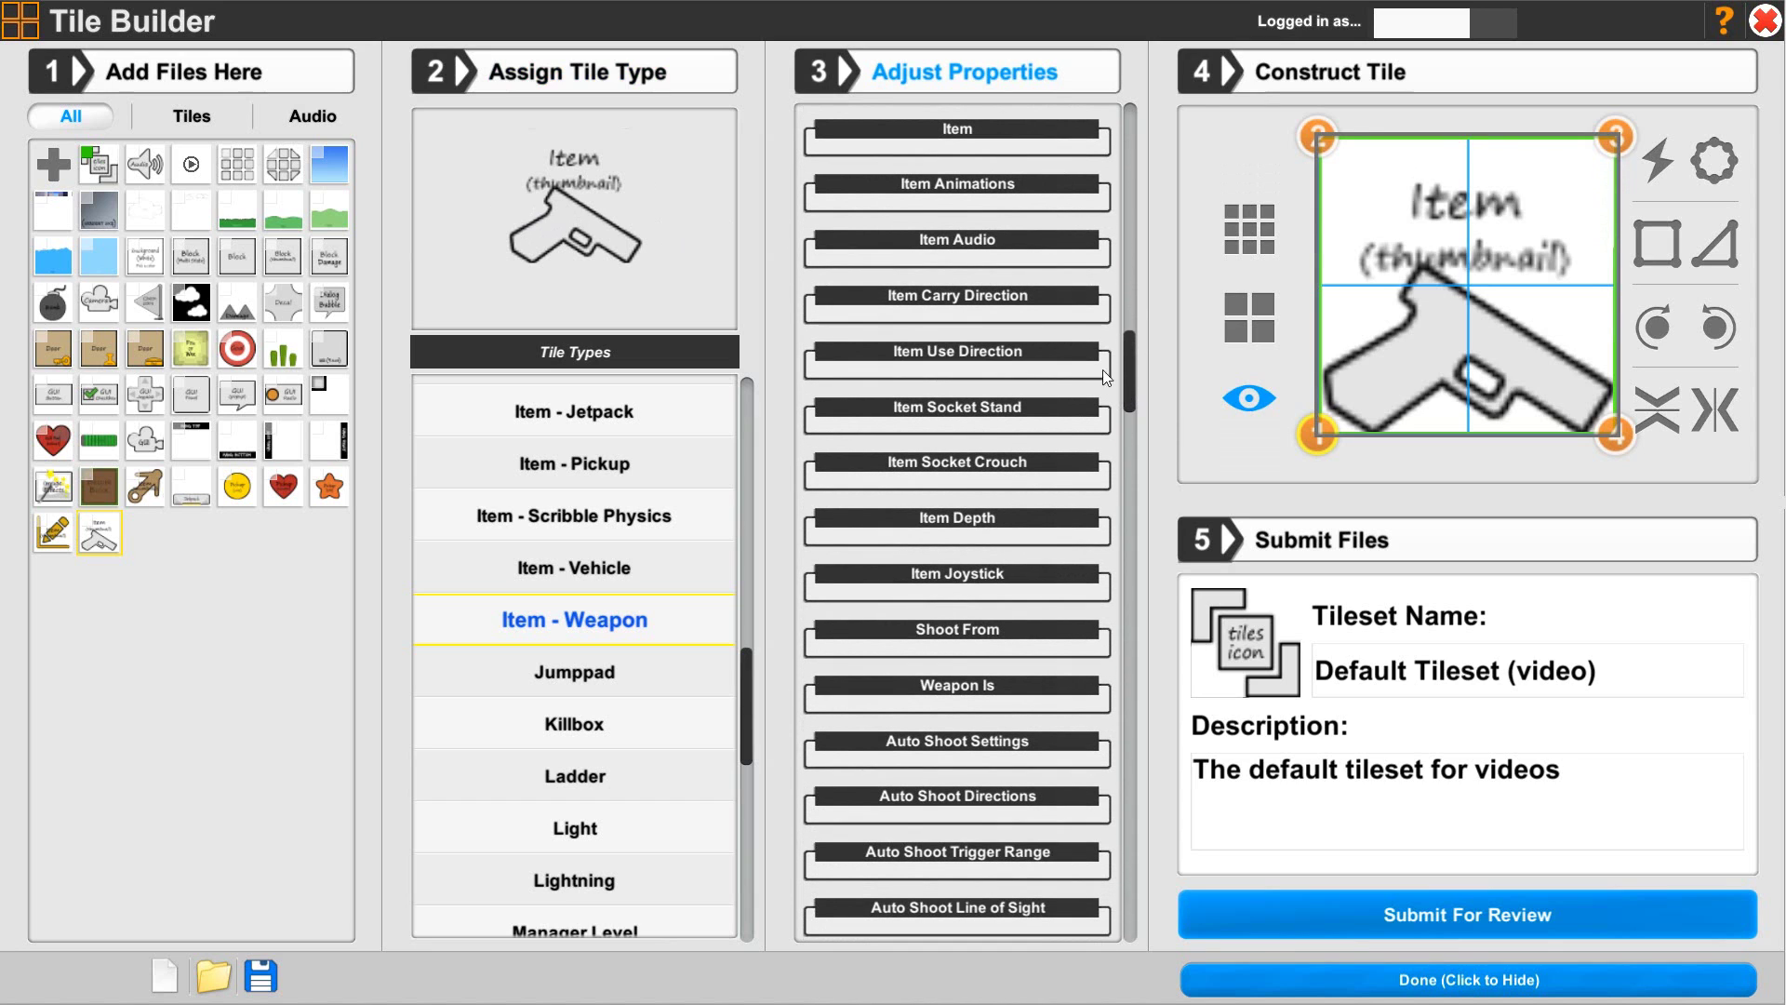
{"action": "left_click", "coordinate": [891, 133]}
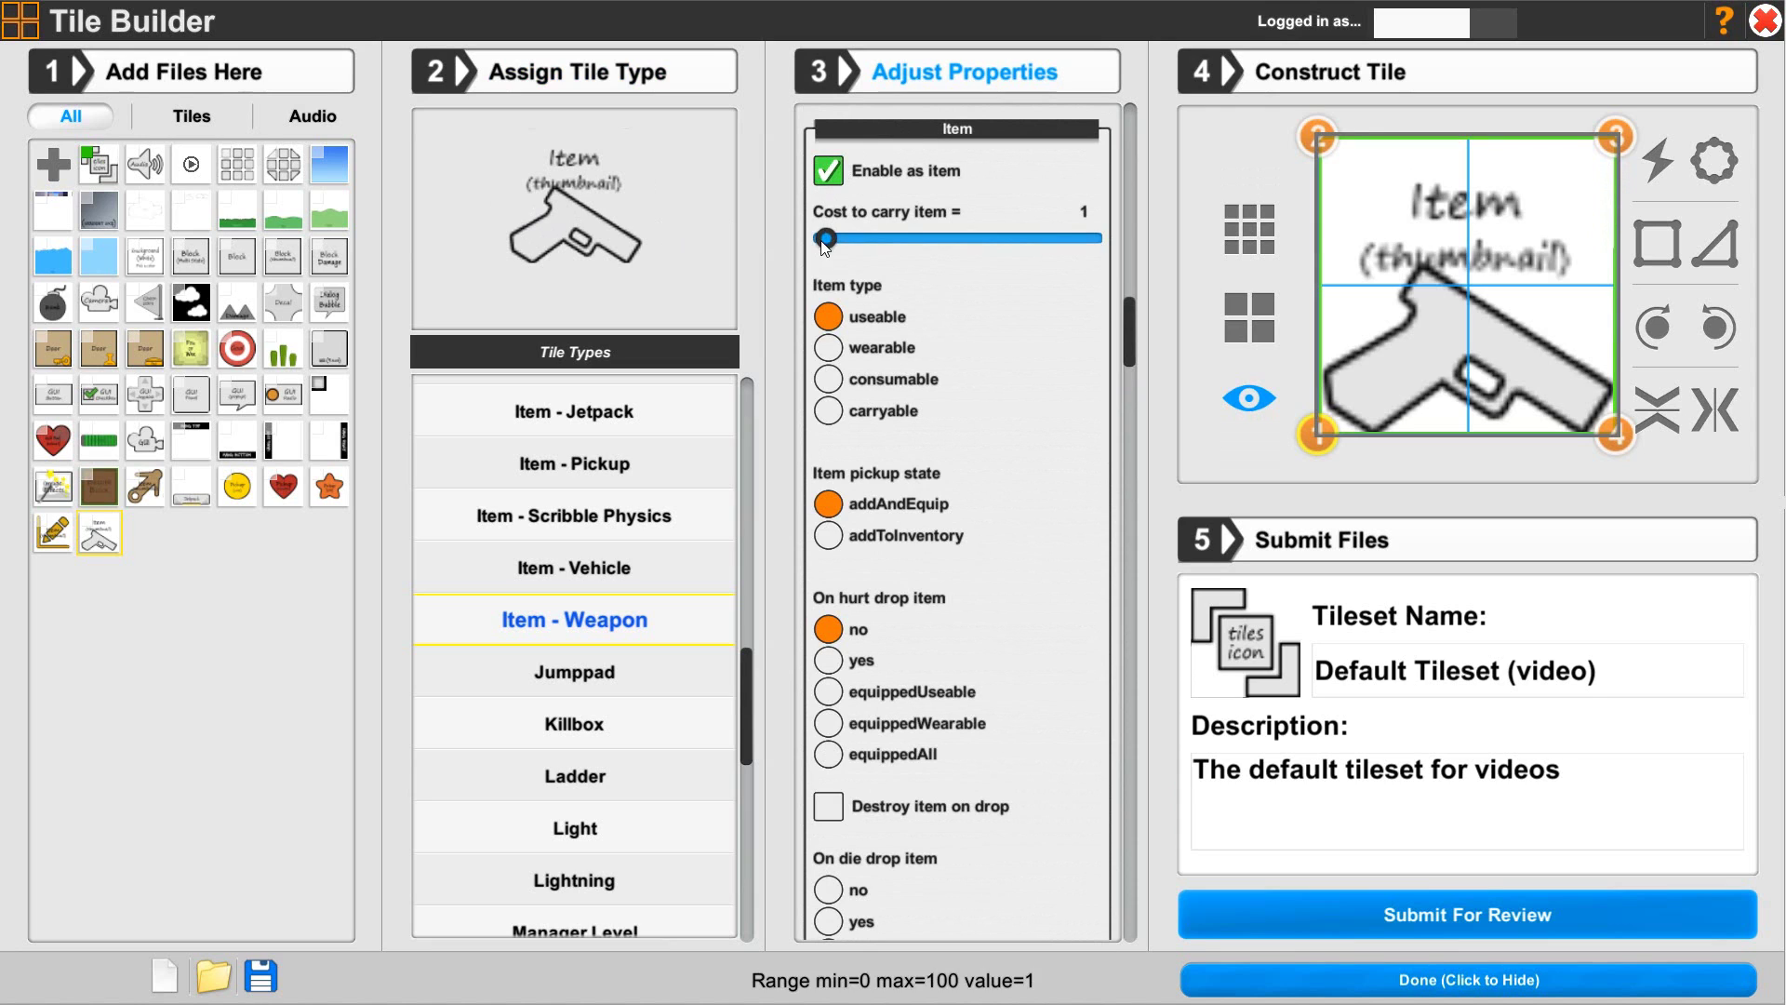
{"action": "left_click_drag", "start_coordinate": [1123, 336], "coordinate": [1122, 351]}
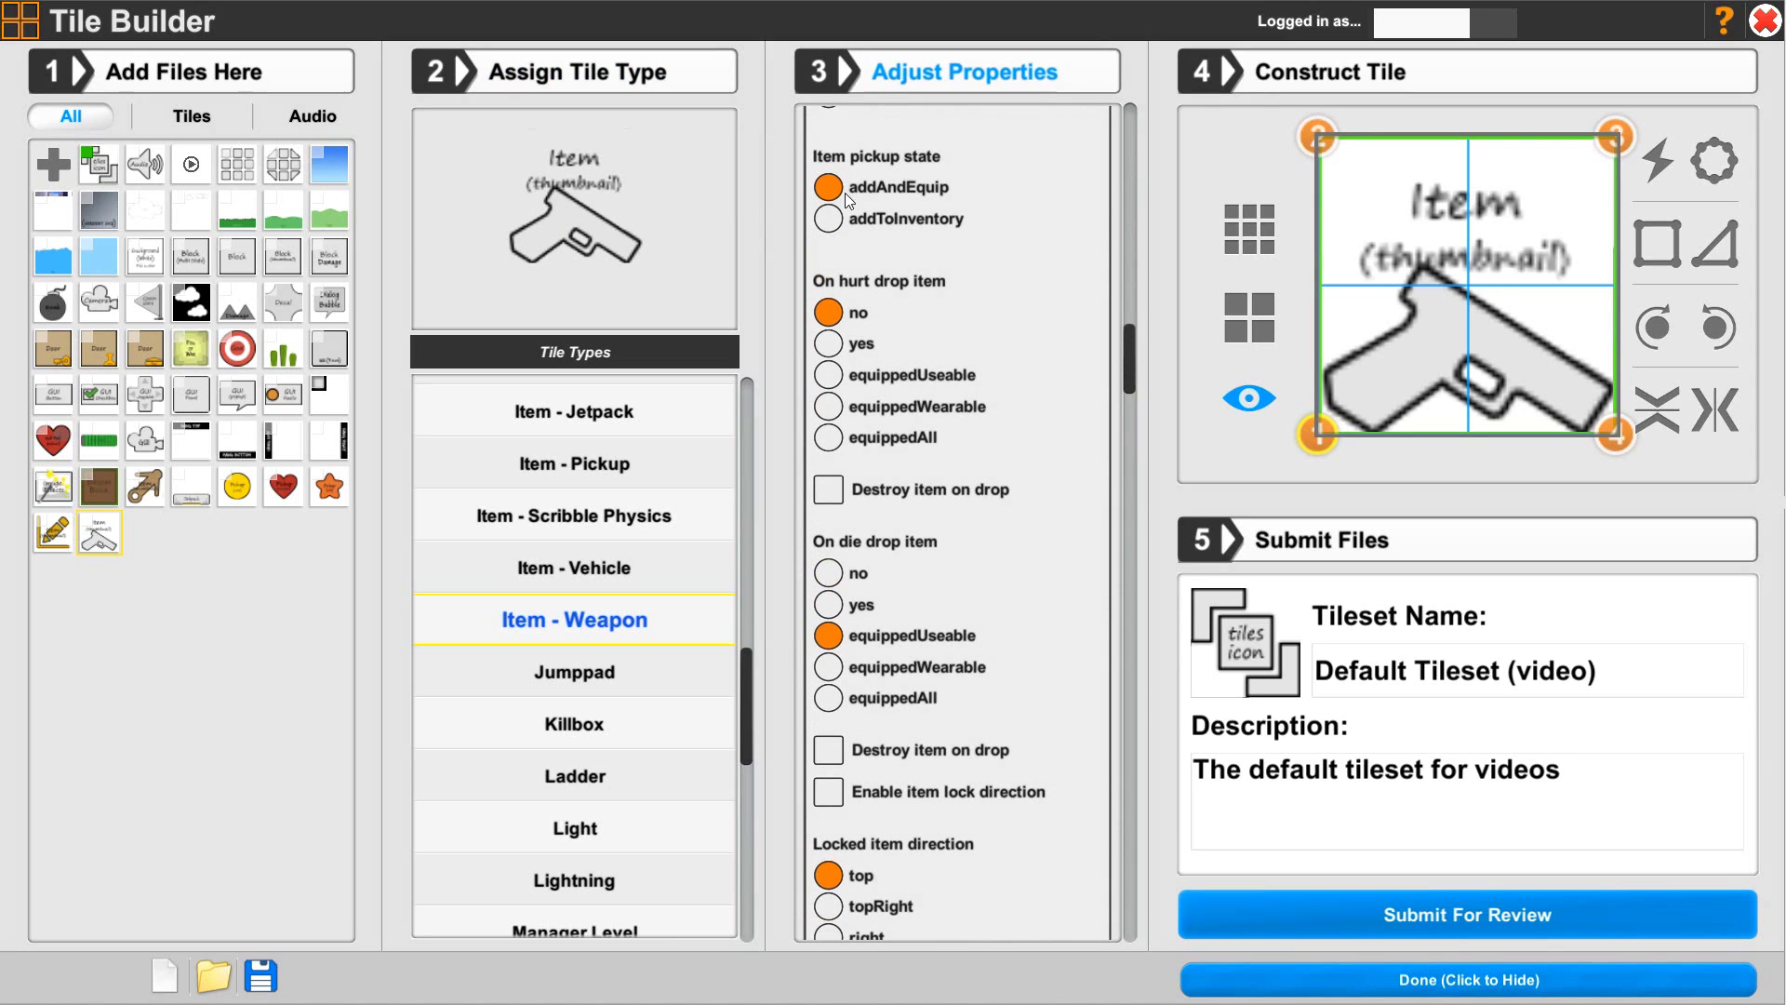
{"action": "left_click_drag", "start_coordinate": [1128, 383], "coordinate": [1130, 394]}
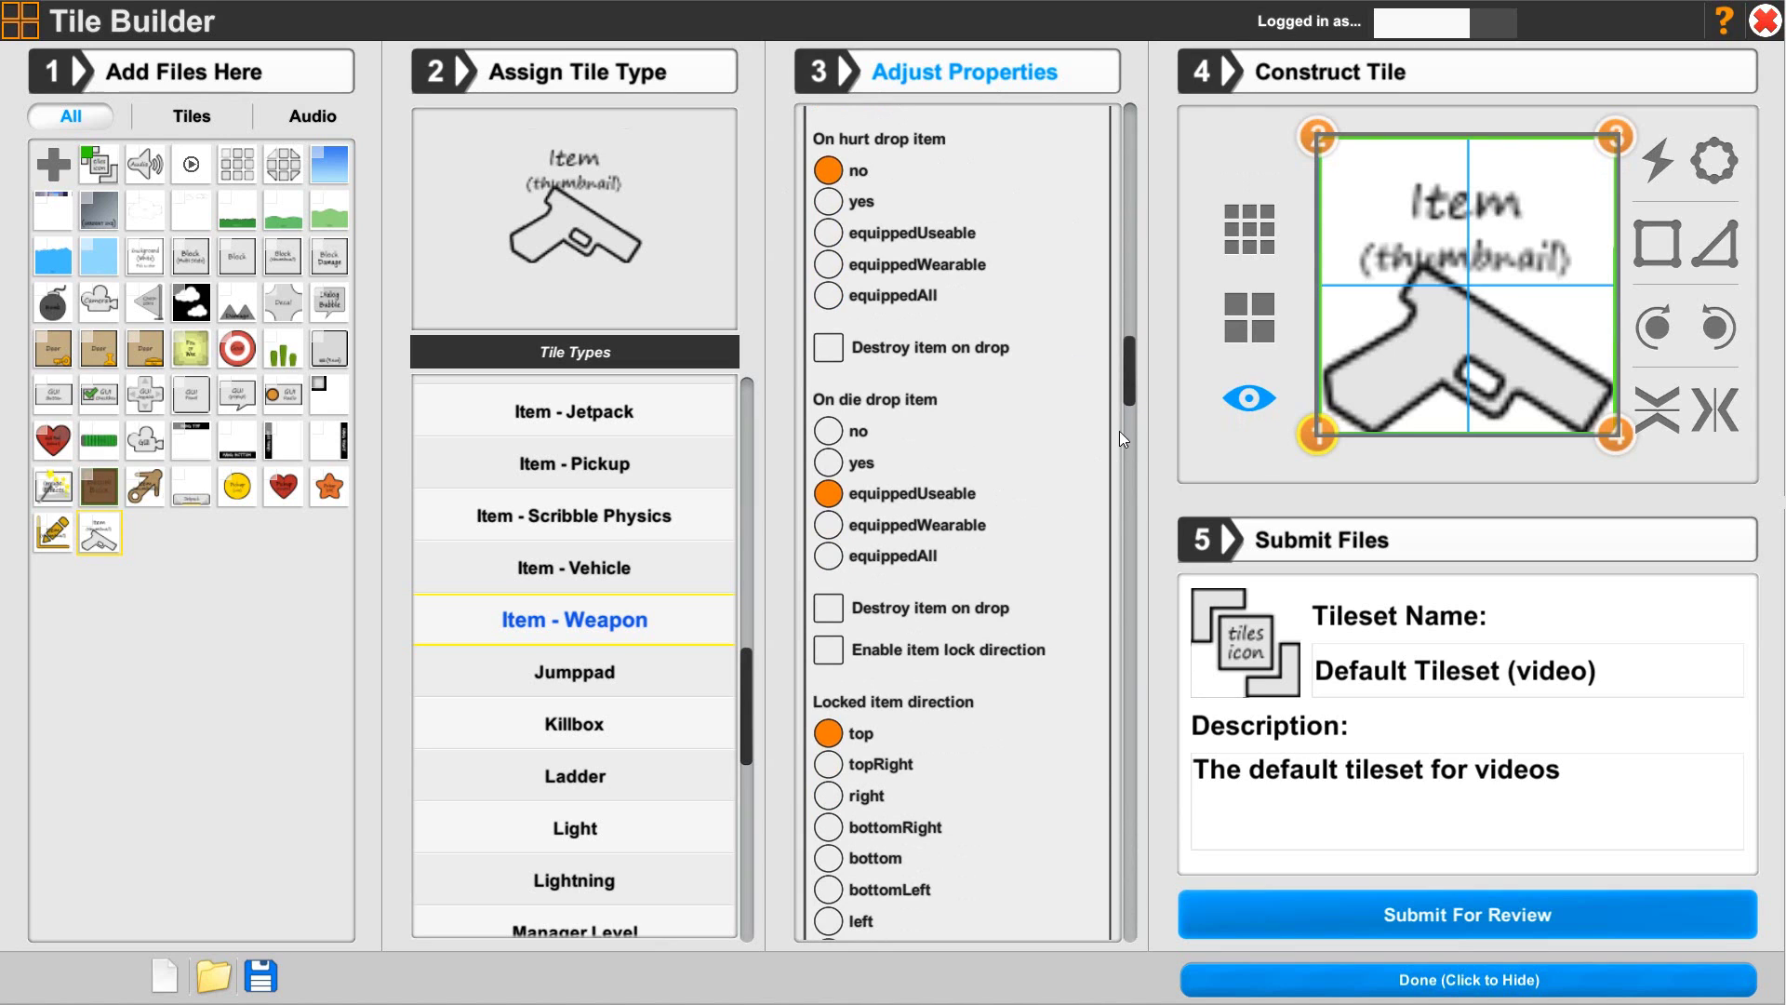
{"action": "left_click_drag", "start_coordinate": [1133, 389], "coordinate": [1126, 421]}
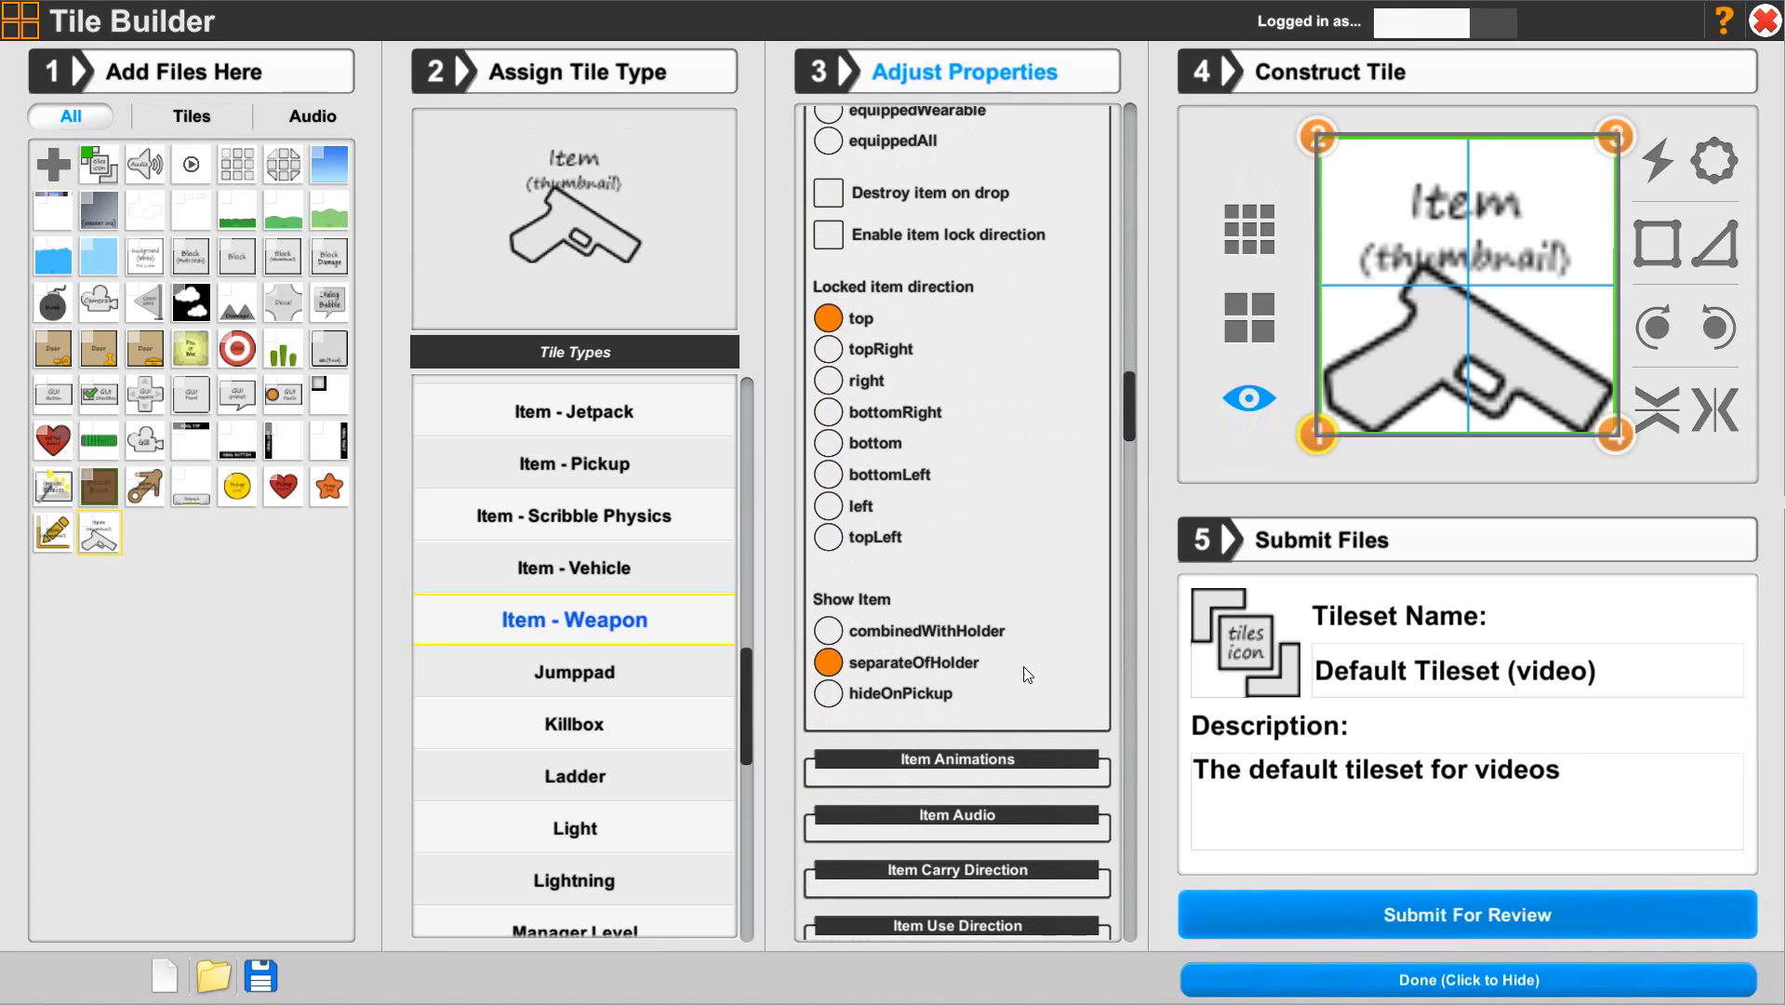
{"action": "left_click_drag", "start_coordinate": [1128, 406], "coordinate": [1126, 362]}
{"action": "left_click", "coordinate": [1067, 383]}
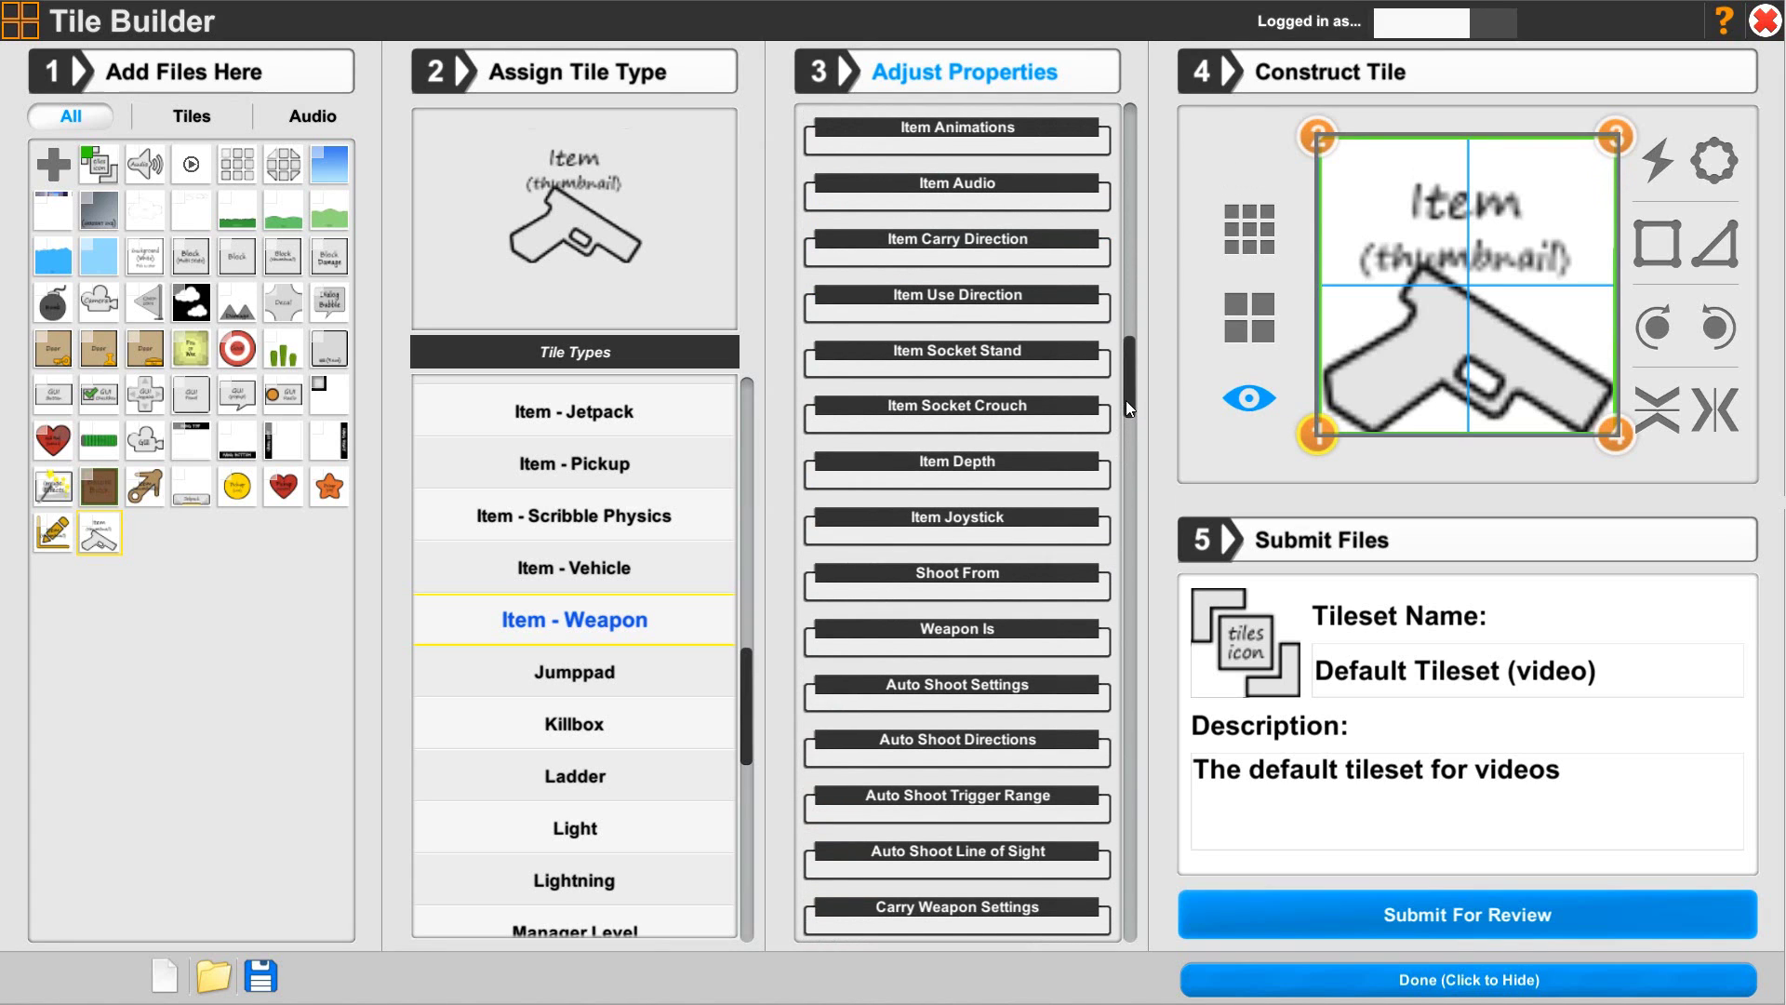
{"action": "left_click_drag", "start_coordinate": [1125, 398], "coordinate": [1112, 933]}
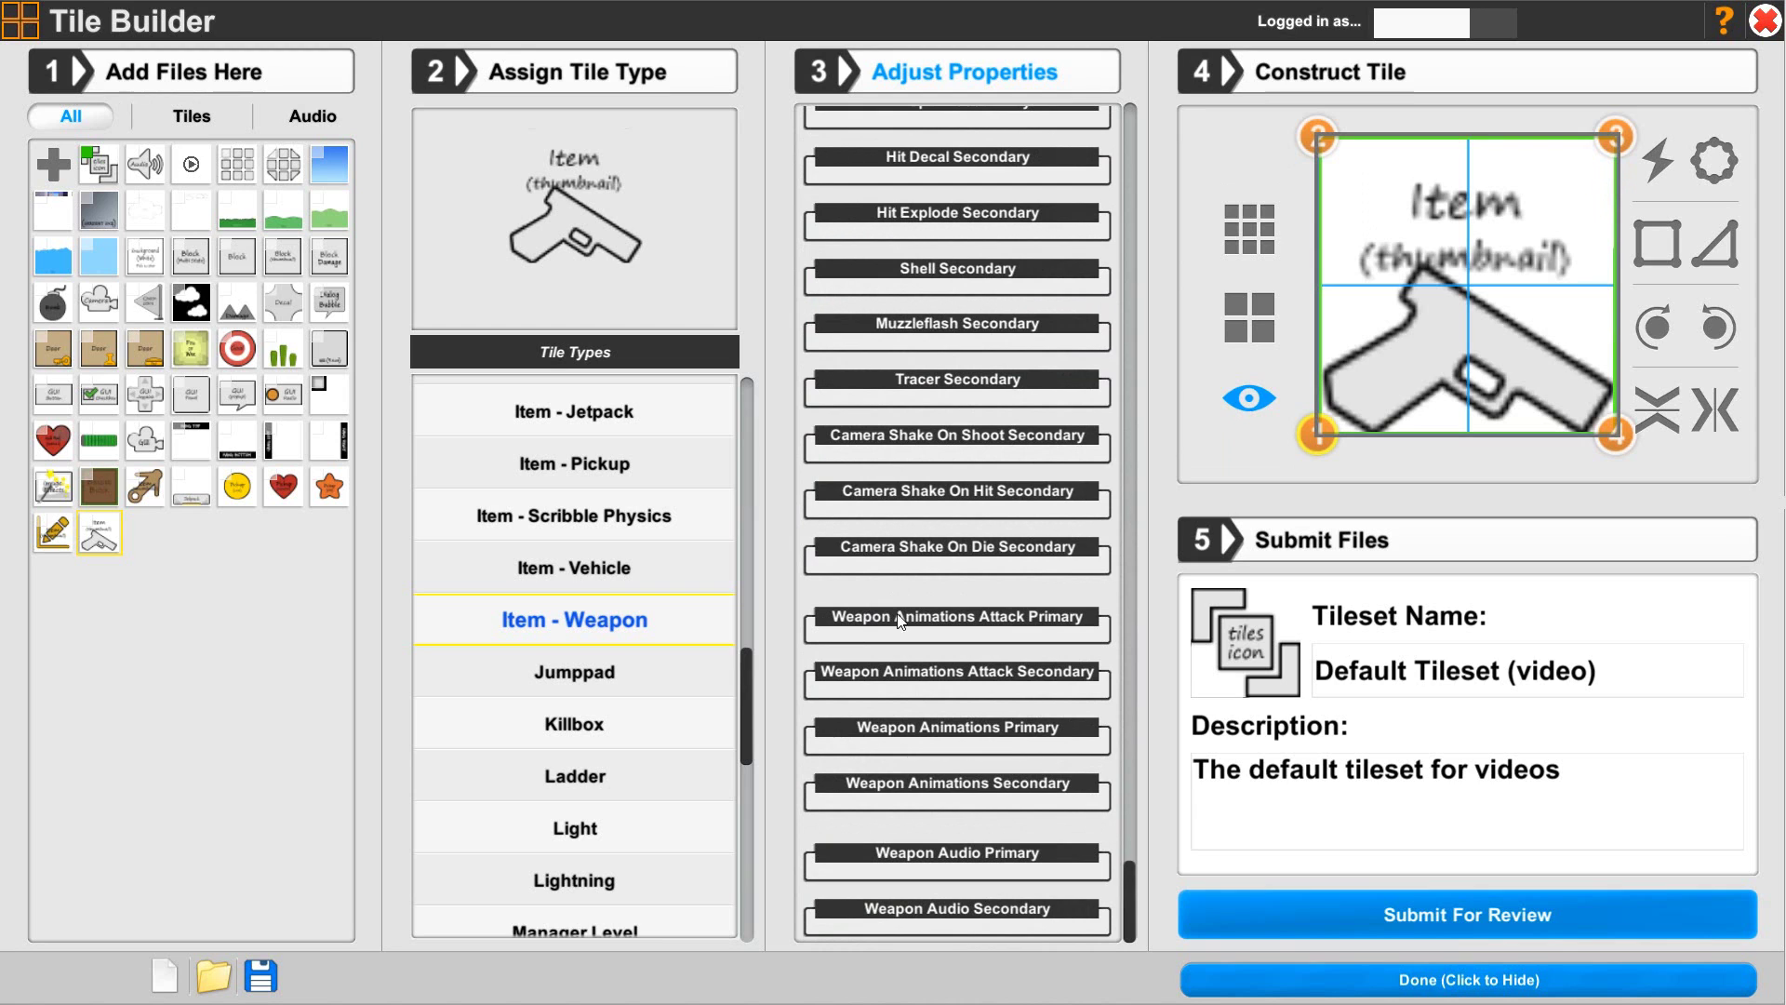
{"action": "left_click", "coordinate": [979, 621]}
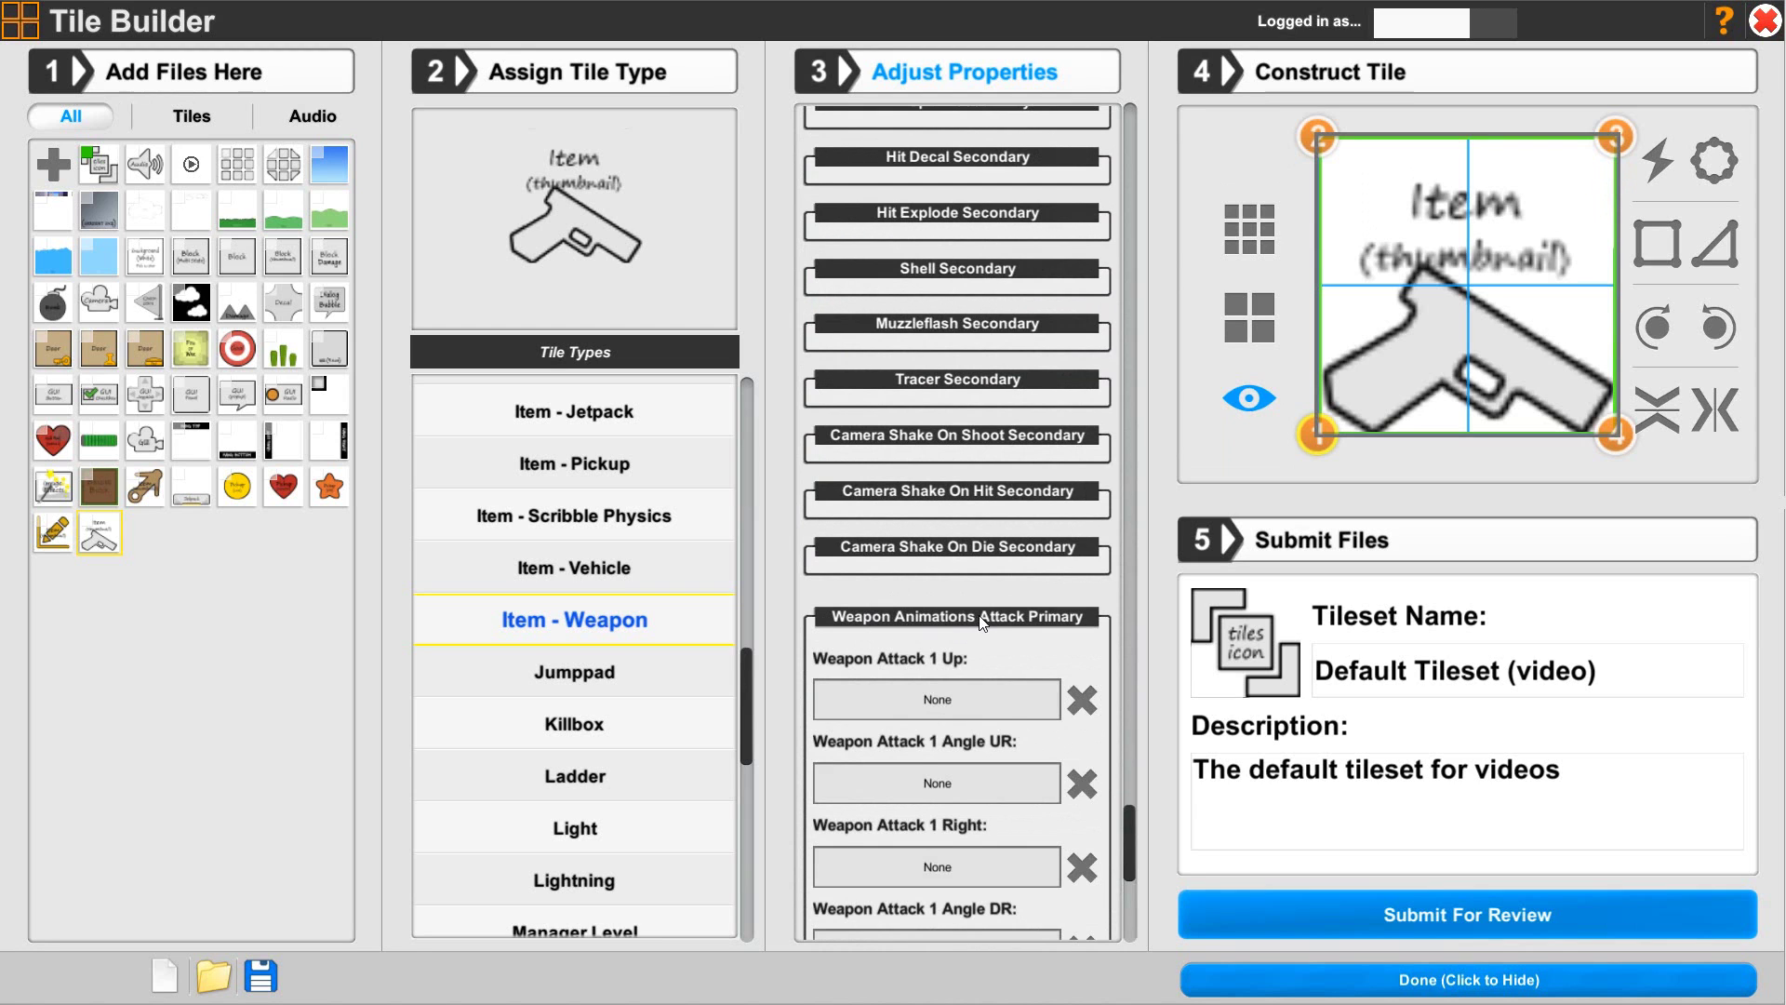
{"action": "scroll", "coordinate": [958, 579], "scroll_direction": "down", "scroll_amount": 5}
{"action": "scroll", "coordinate": [947, 554], "scroll_direction": "down", "scroll_amount": 2}
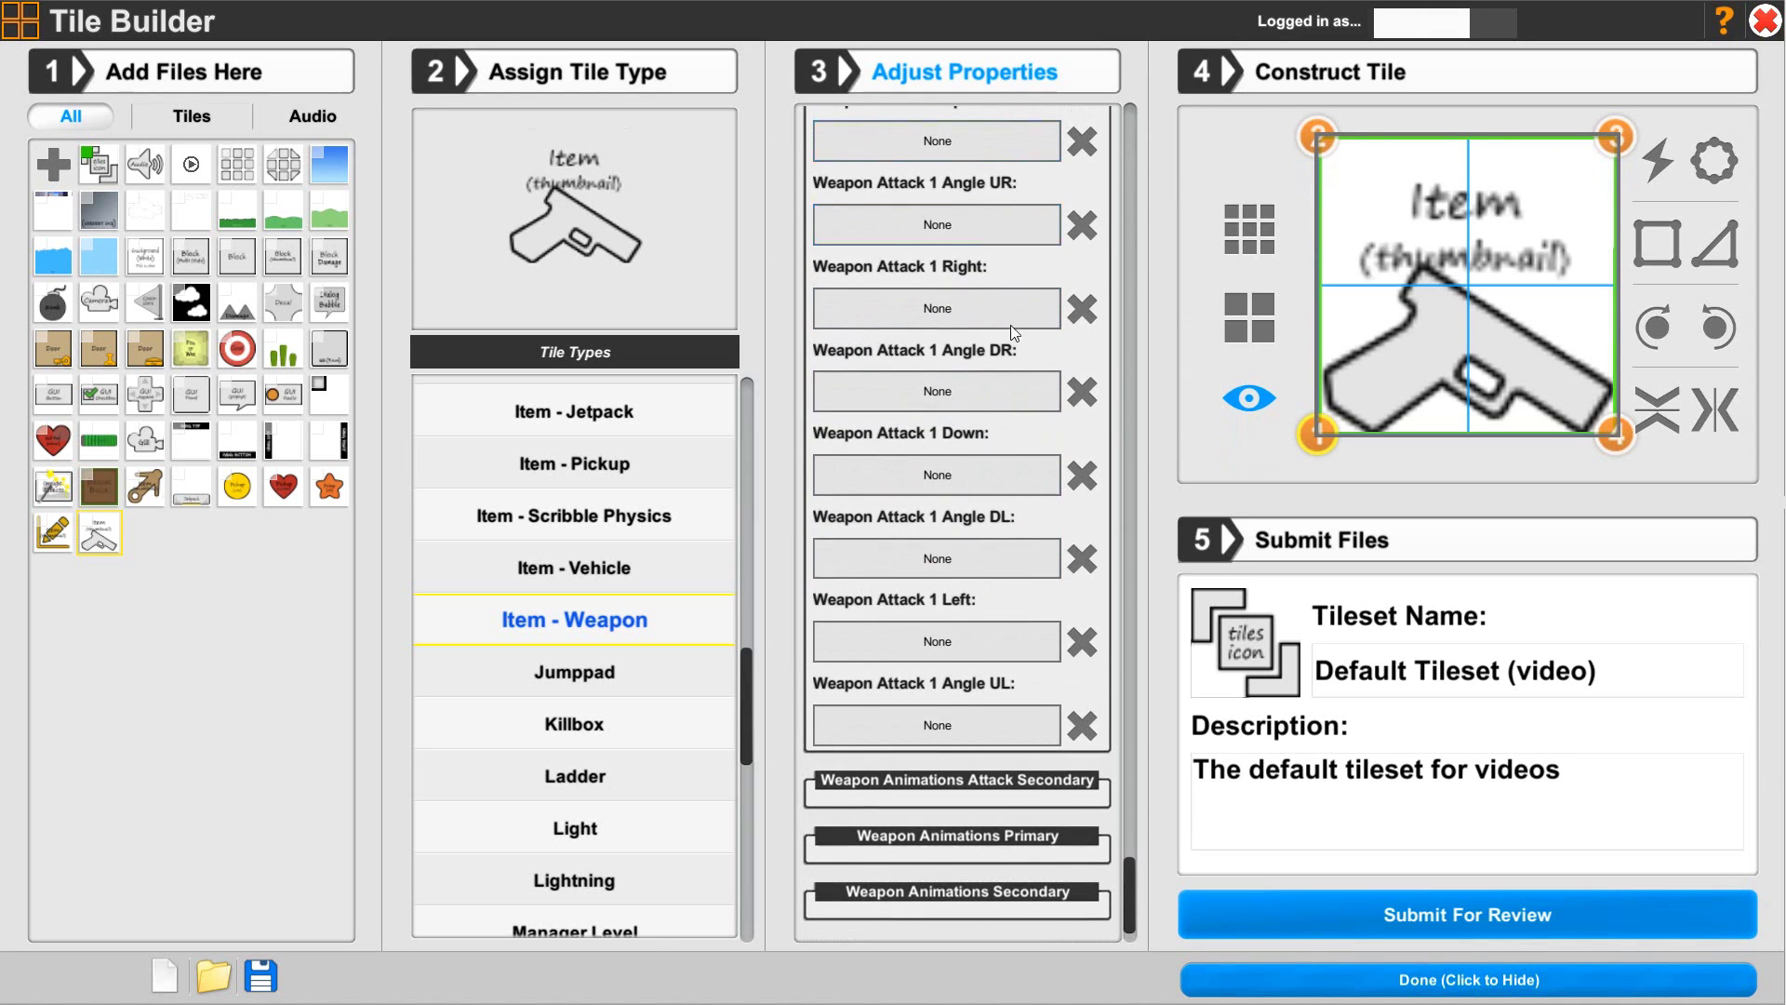
{"action": "left_click", "coordinate": [930, 786]}
{"action": "scroll", "coordinate": [958, 757], "scroll_direction": "down", "scroll_amount": 5}
{"action": "scroll", "coordinate": [959, 755], "scroll_direction": "down", "scroll_amount": 3}
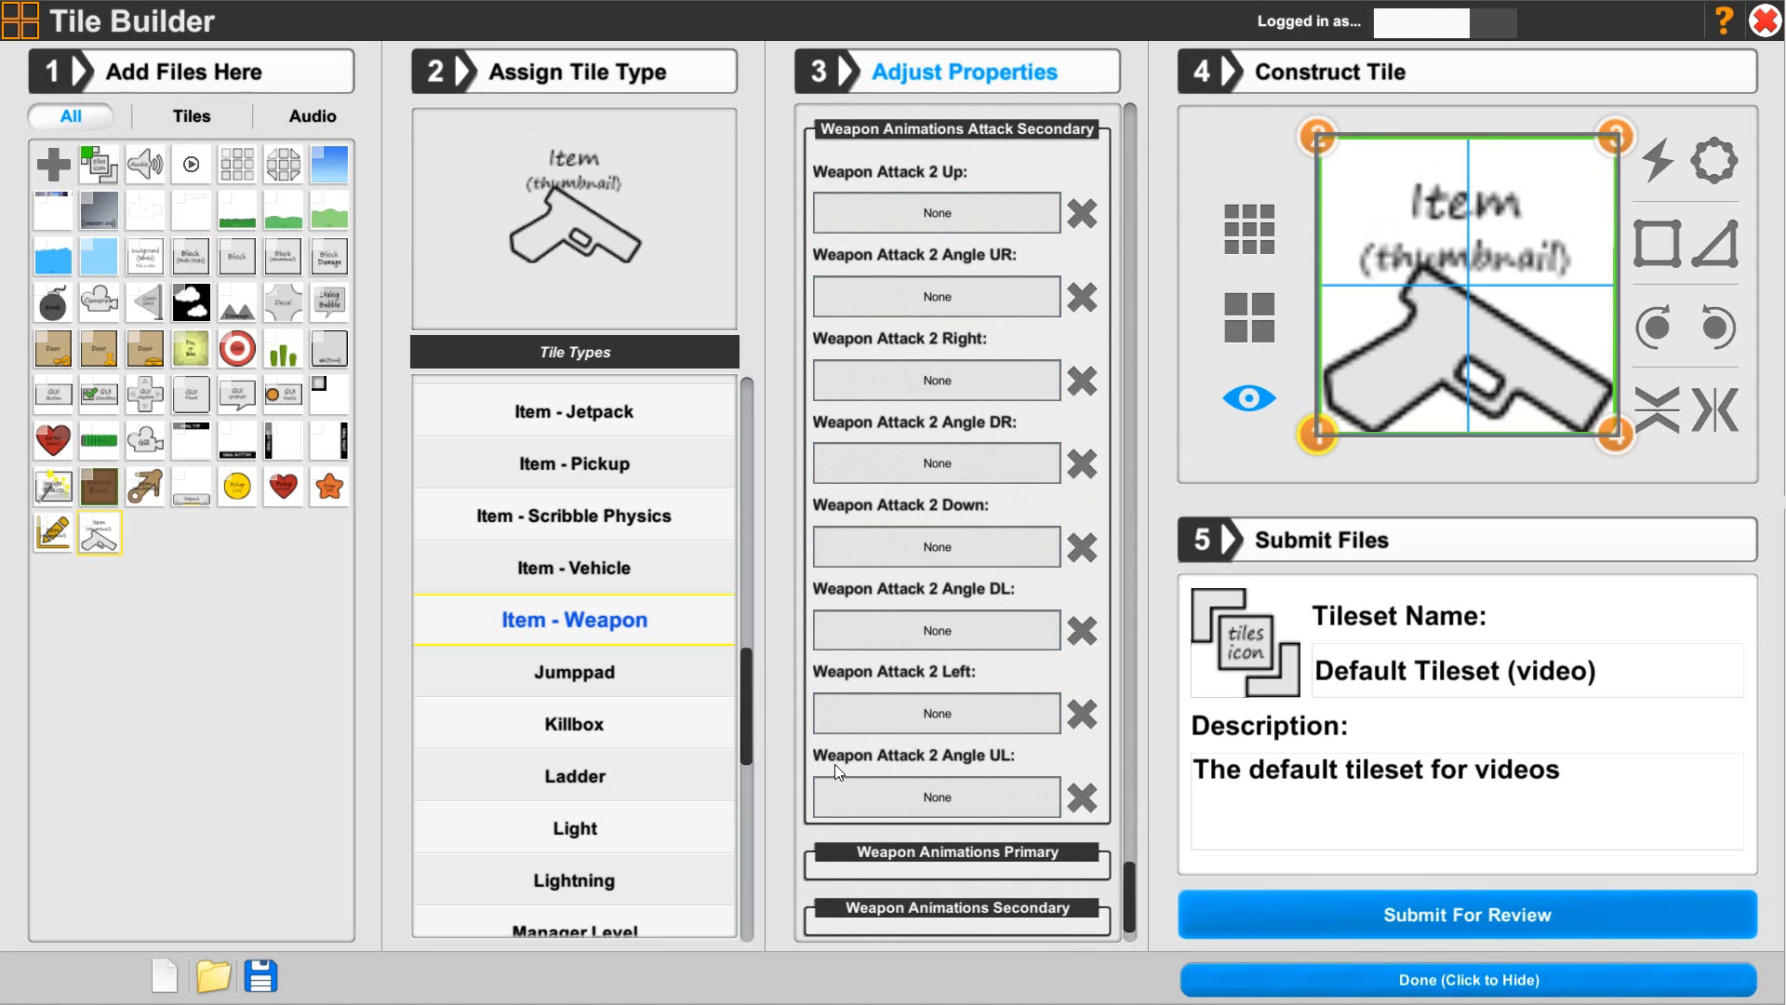
{"action": "left_click", "coordinate": [940, 134]}
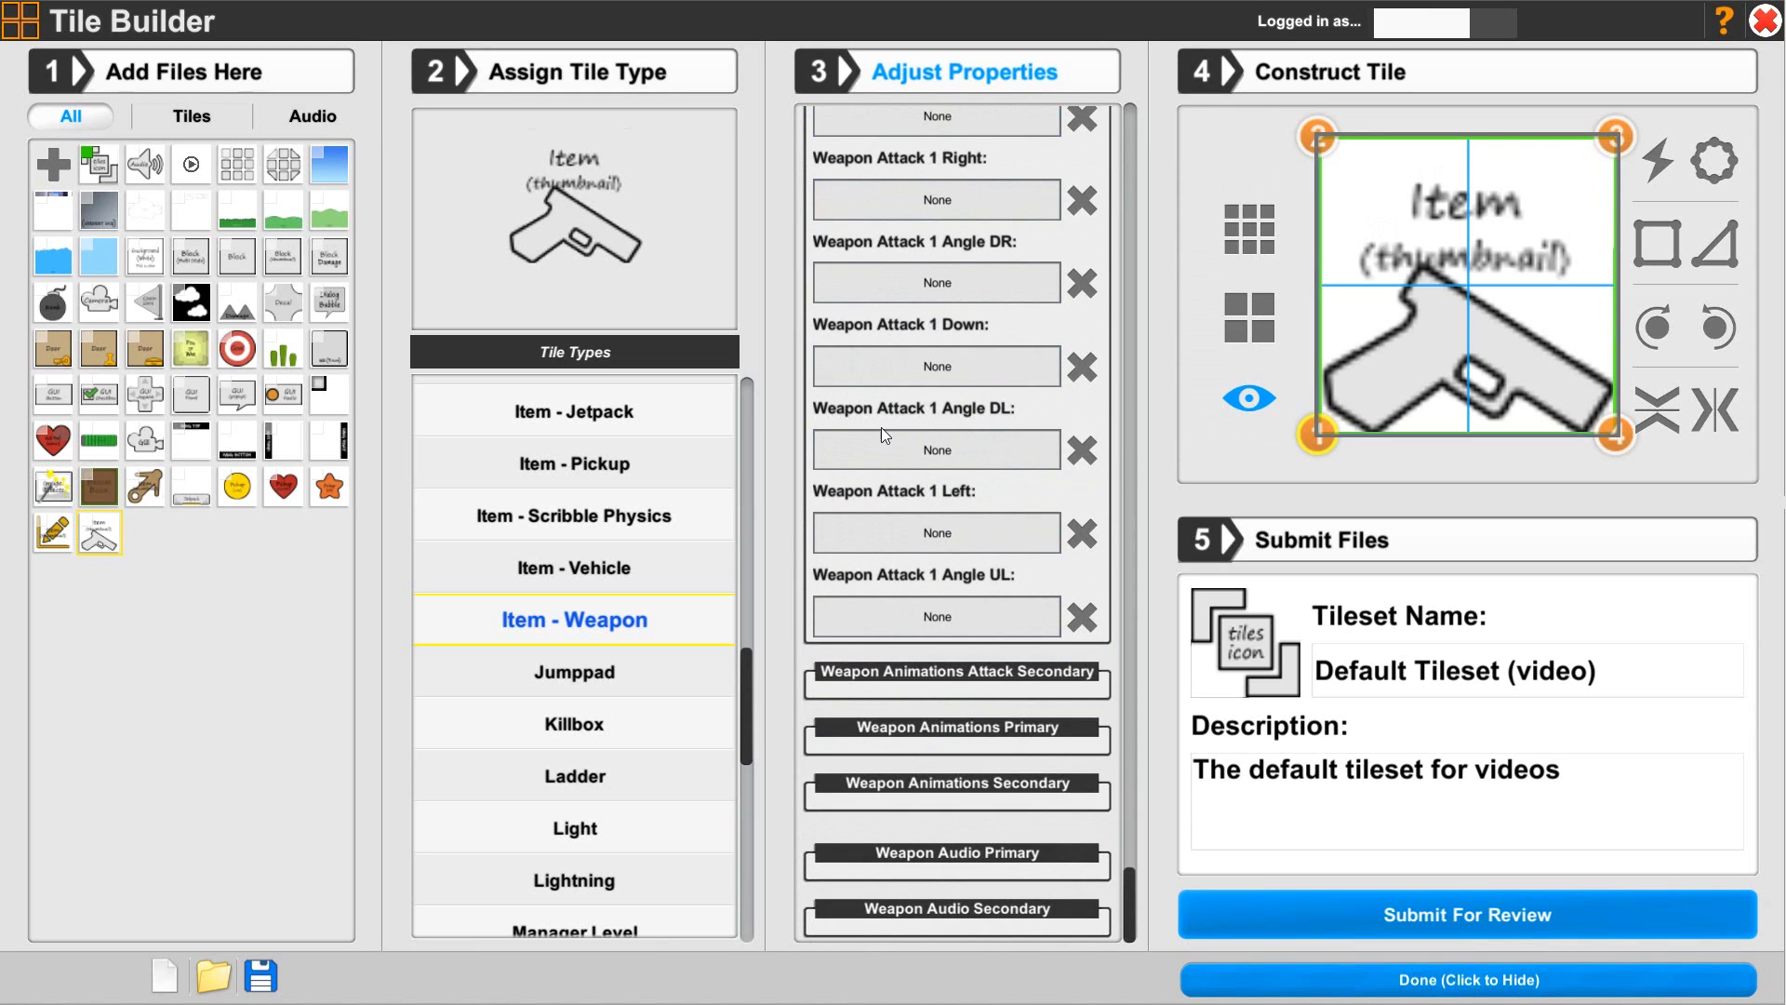
{"action": "scroll", "coordinate": [893, 391], "scroll_direction": "up", "scroll_amount": 4}
{"action": "left_click", "coordinate": [940, 296]}
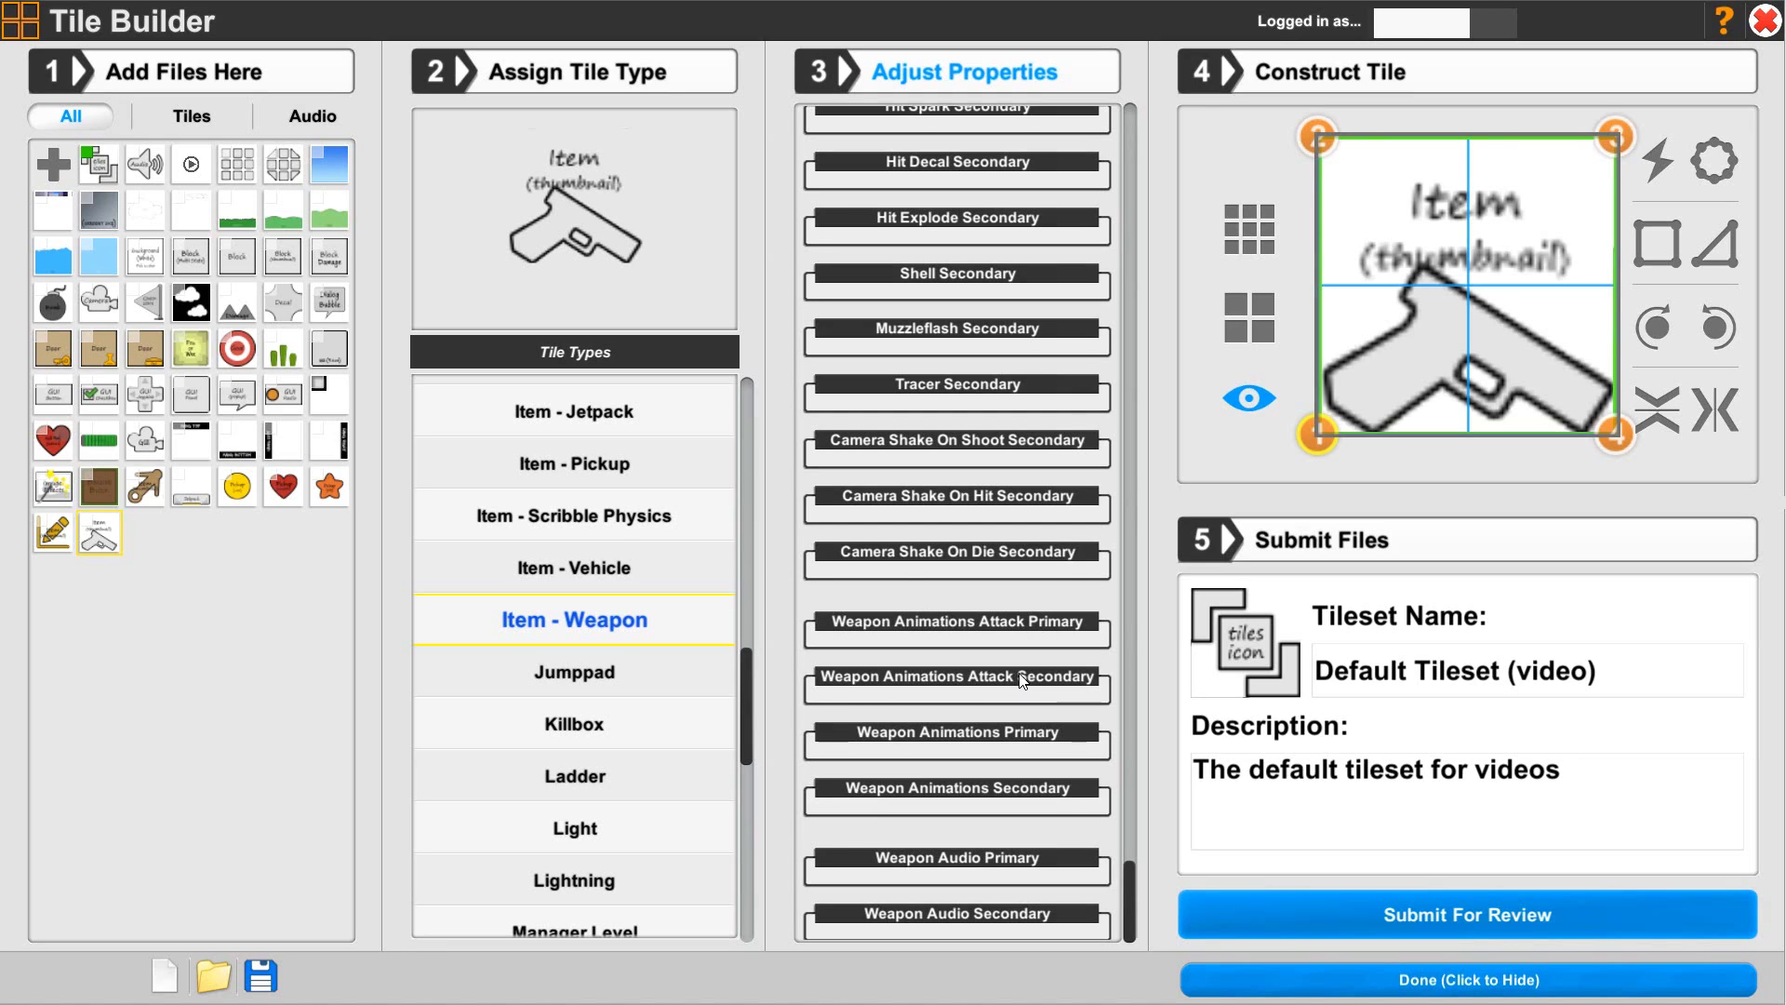
{"action": "scroll", "coordinate": [1022, 680], "scroll_direction": "down", "scroll_amount": 1}
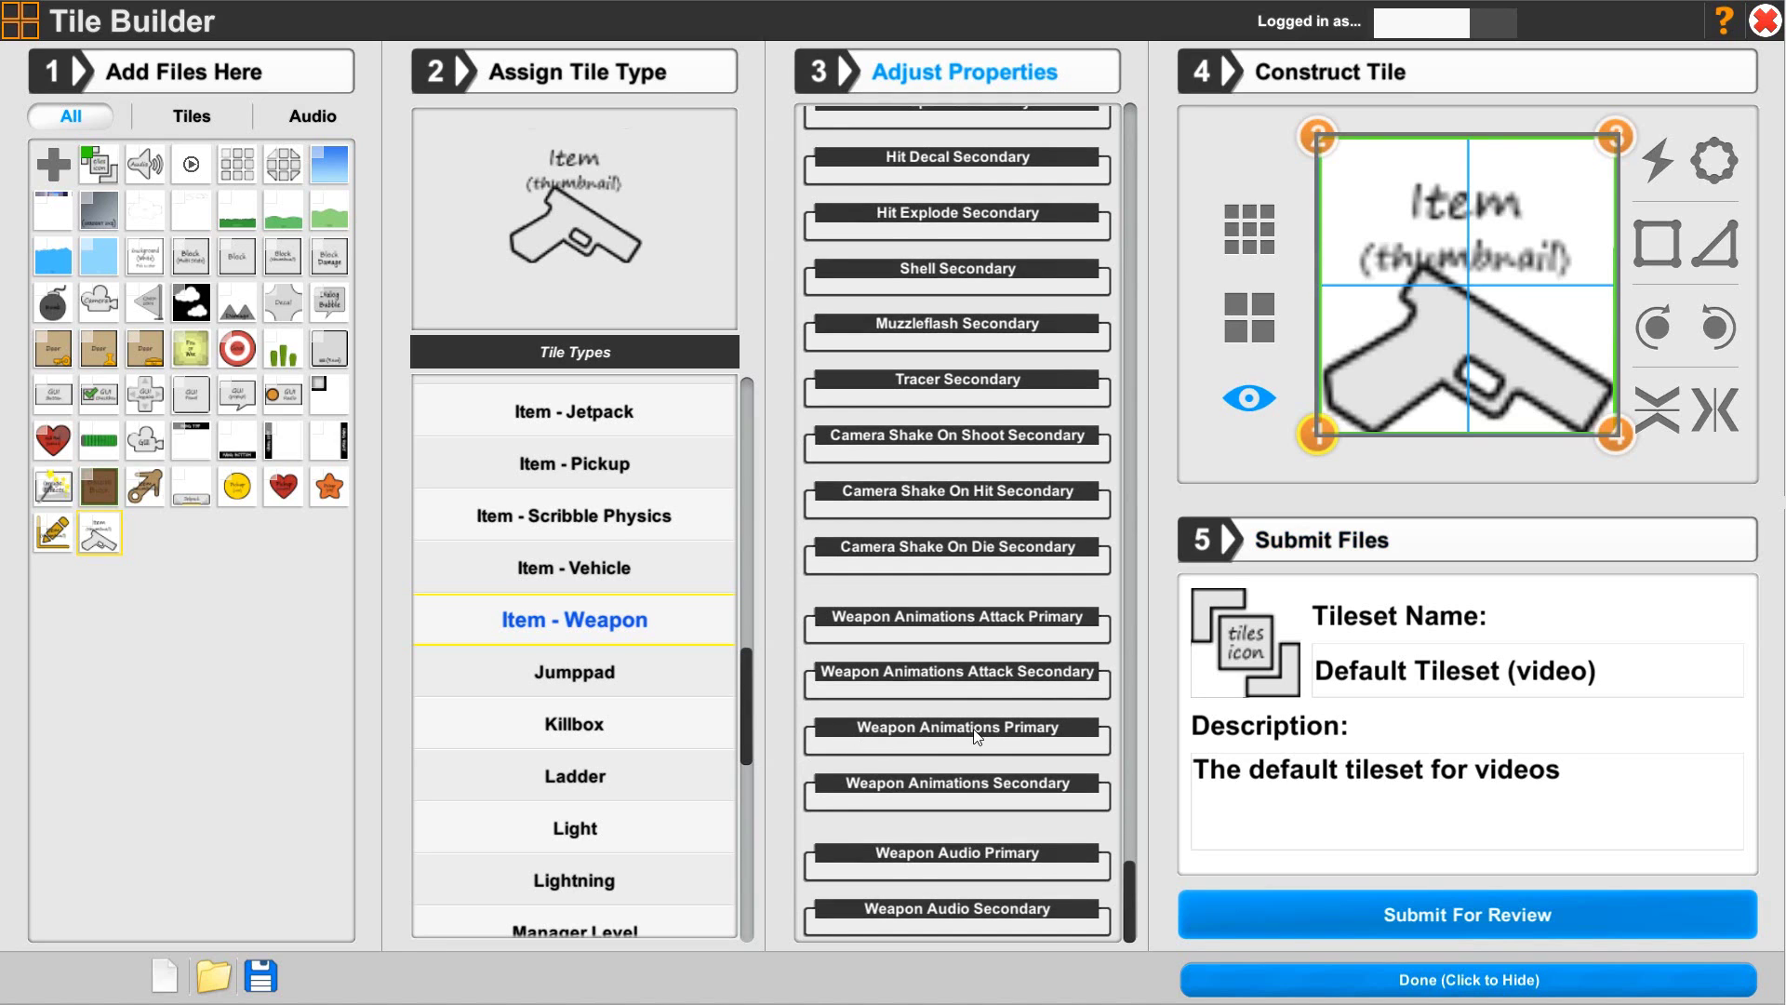
Step: Expand Weapon Animations Primary and scroll through its slots, all set to None
{"action": "left_click", "coordinate": [948, 729]}
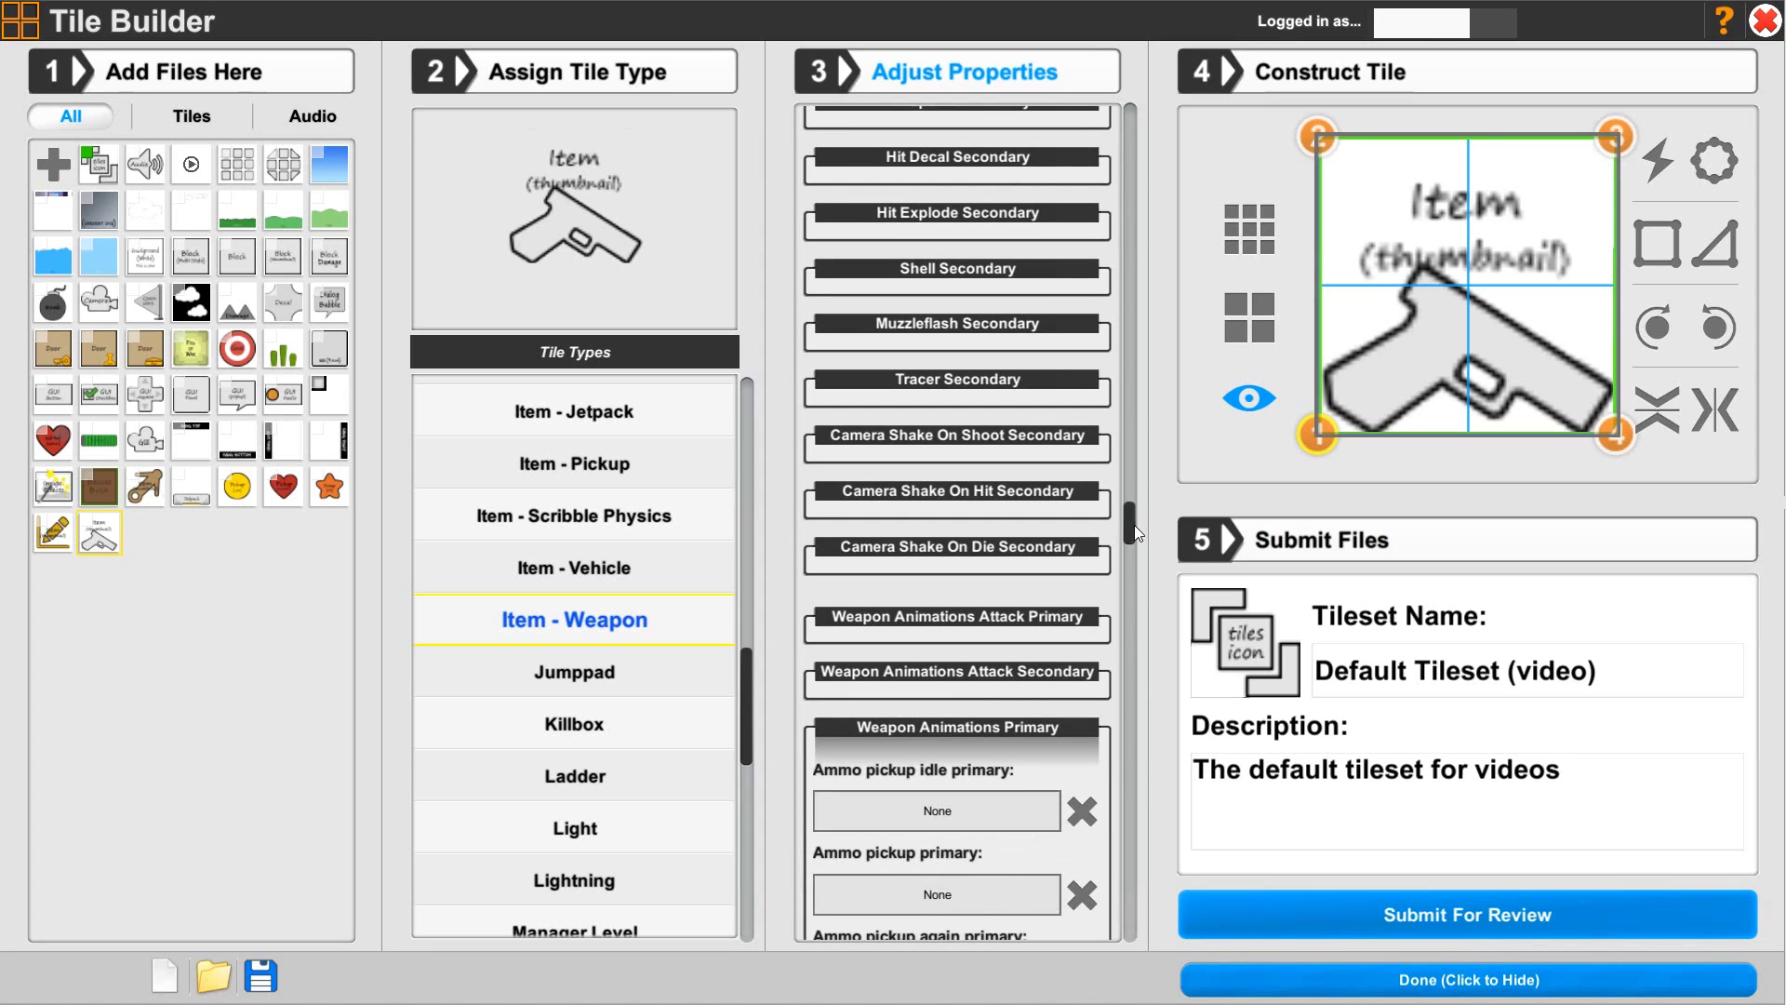
{"action": "left_click_drag", "start_coordinate": [1134, 532], "coordinate": [1134, 563]}
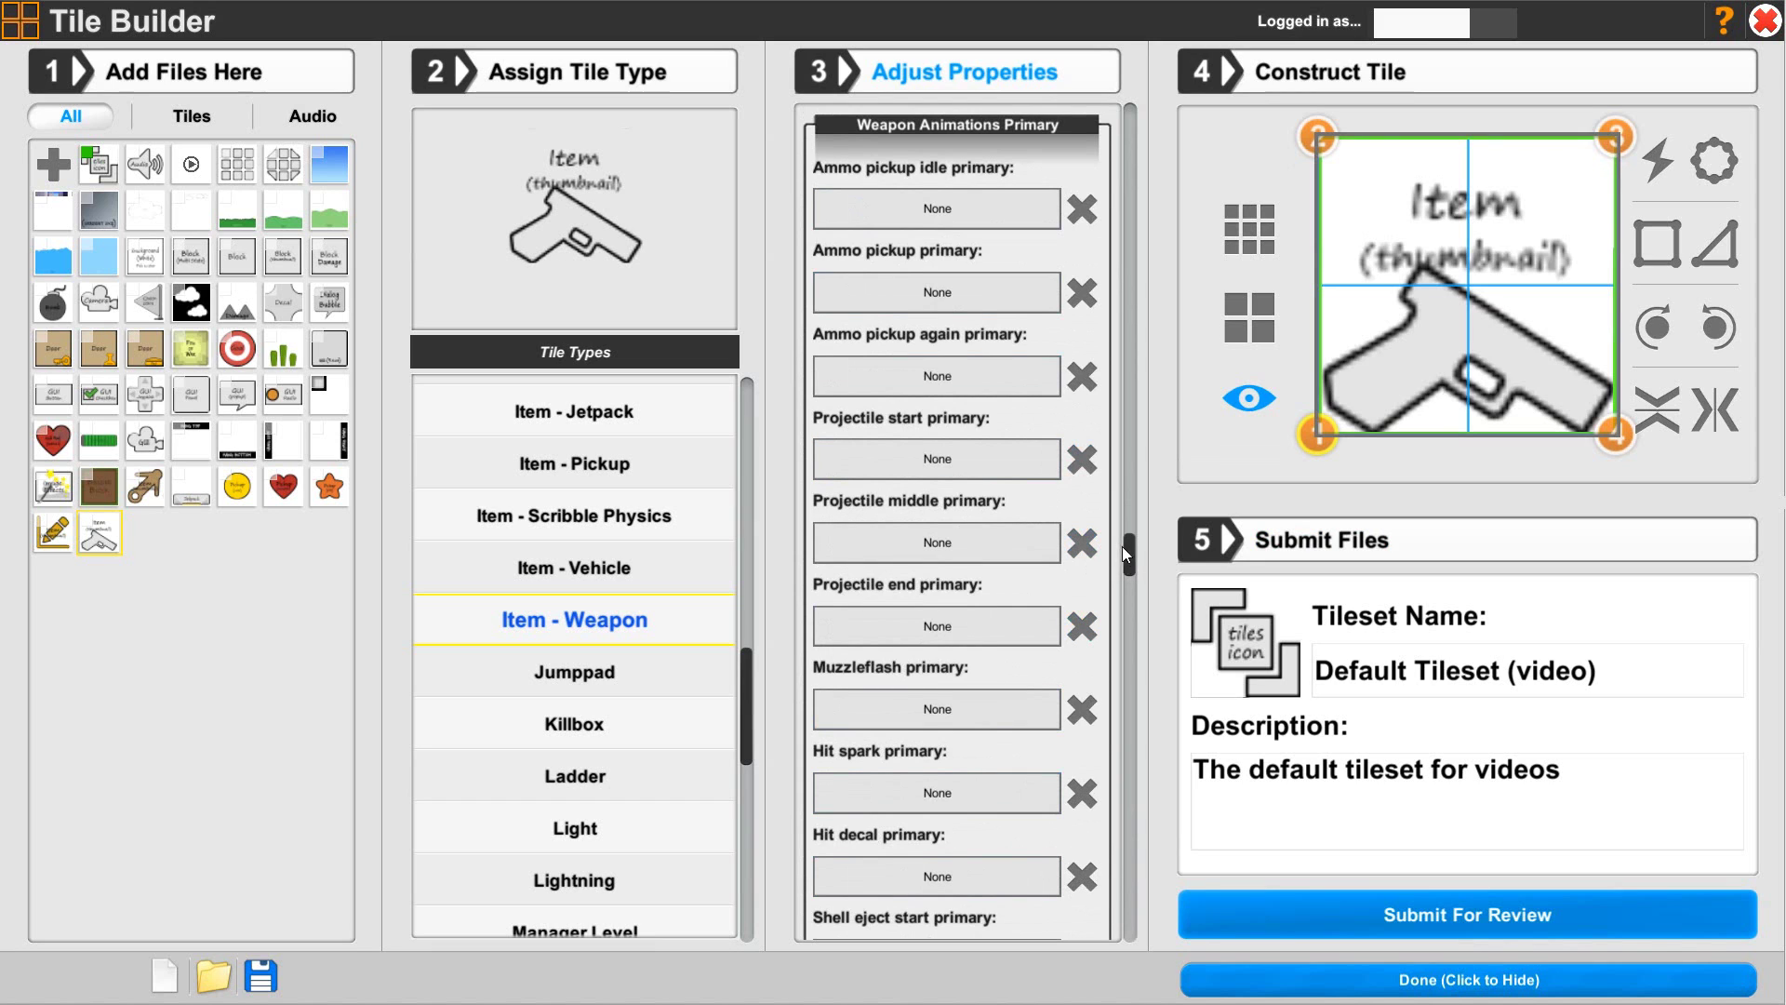
{"action": "left_click_drag", "start_coordinate": [1124, 545], "coordinate": [1135, 718]}
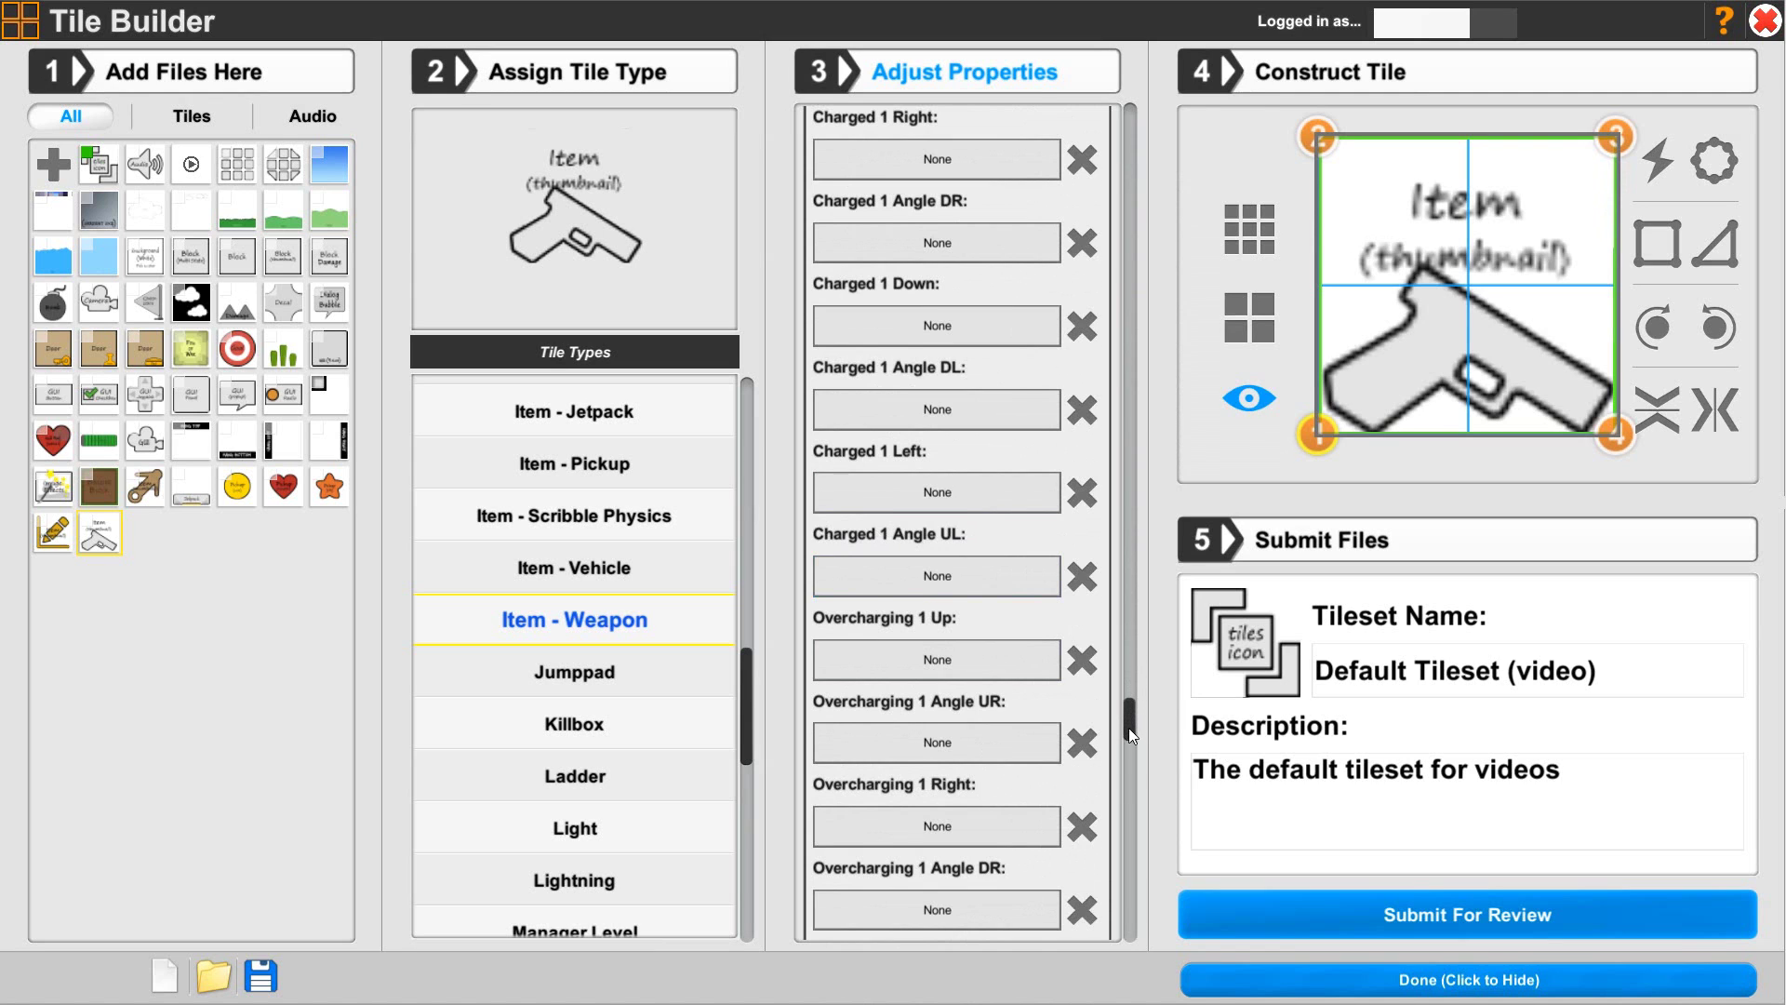
{"action": "left_click_drag", "start_coordinate": [1129, 727], "coordinate": [1126, 914]}
{"action": "left_click_drag", "start_coordinate": [1125, 918], "coordinate": [1124, 533]}
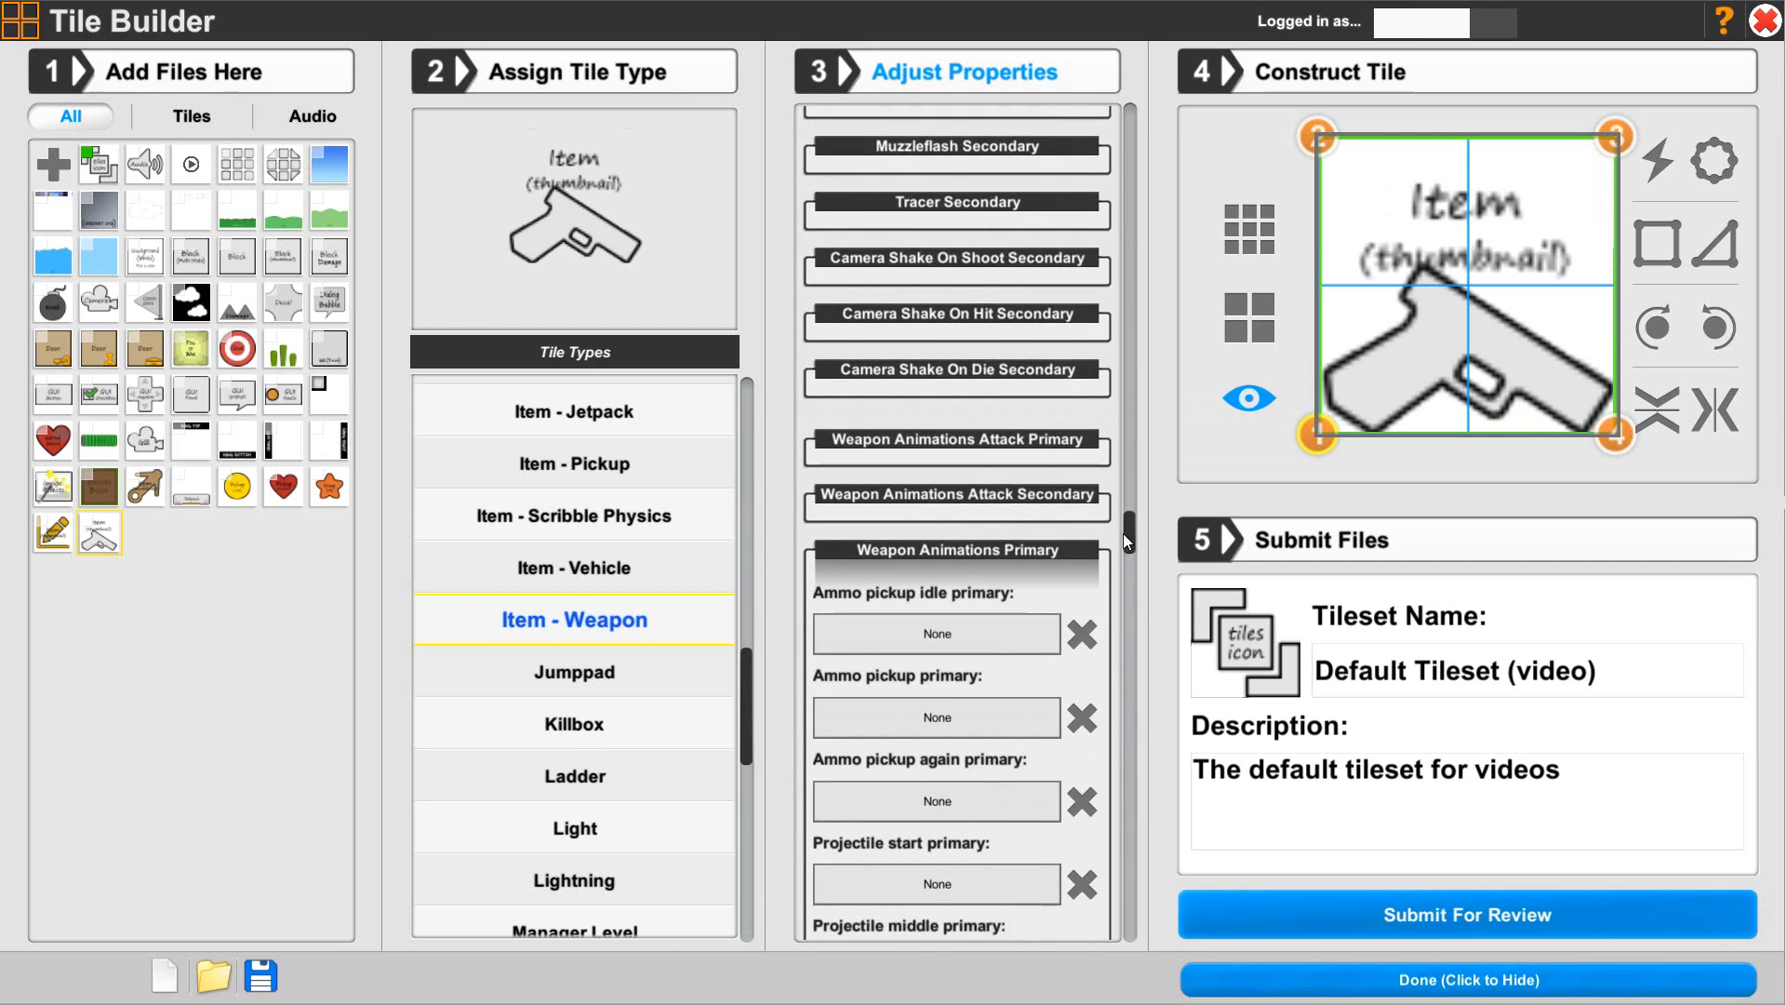
Step: Collapse Weapon Animations Primary and scroll back to the Item property sections
{"action": "left_click", "coordinate": [920, 551]}
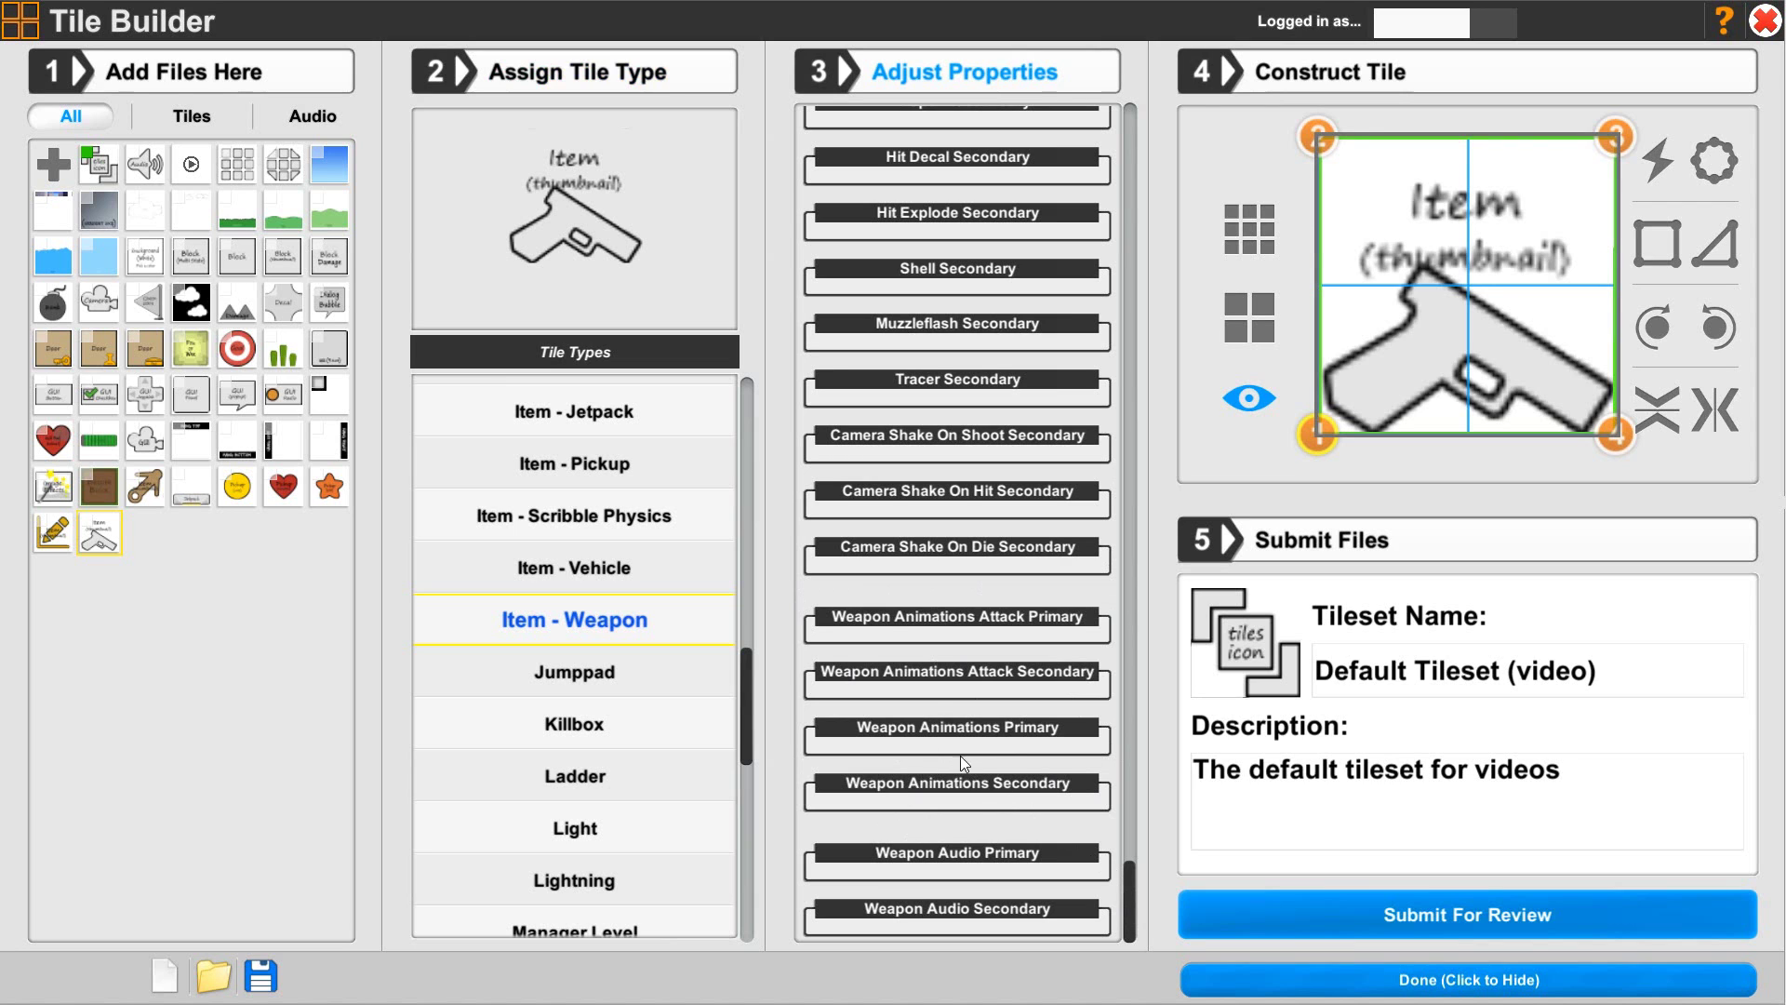
{"action": "left_click_drag", "start_coordinate": [1126, 869], "coordinate": [1089, 275]}
{"action": "scroll", "coordinate": [1071, 318], "scroll_direction": "down", "scroll_amount": 10}
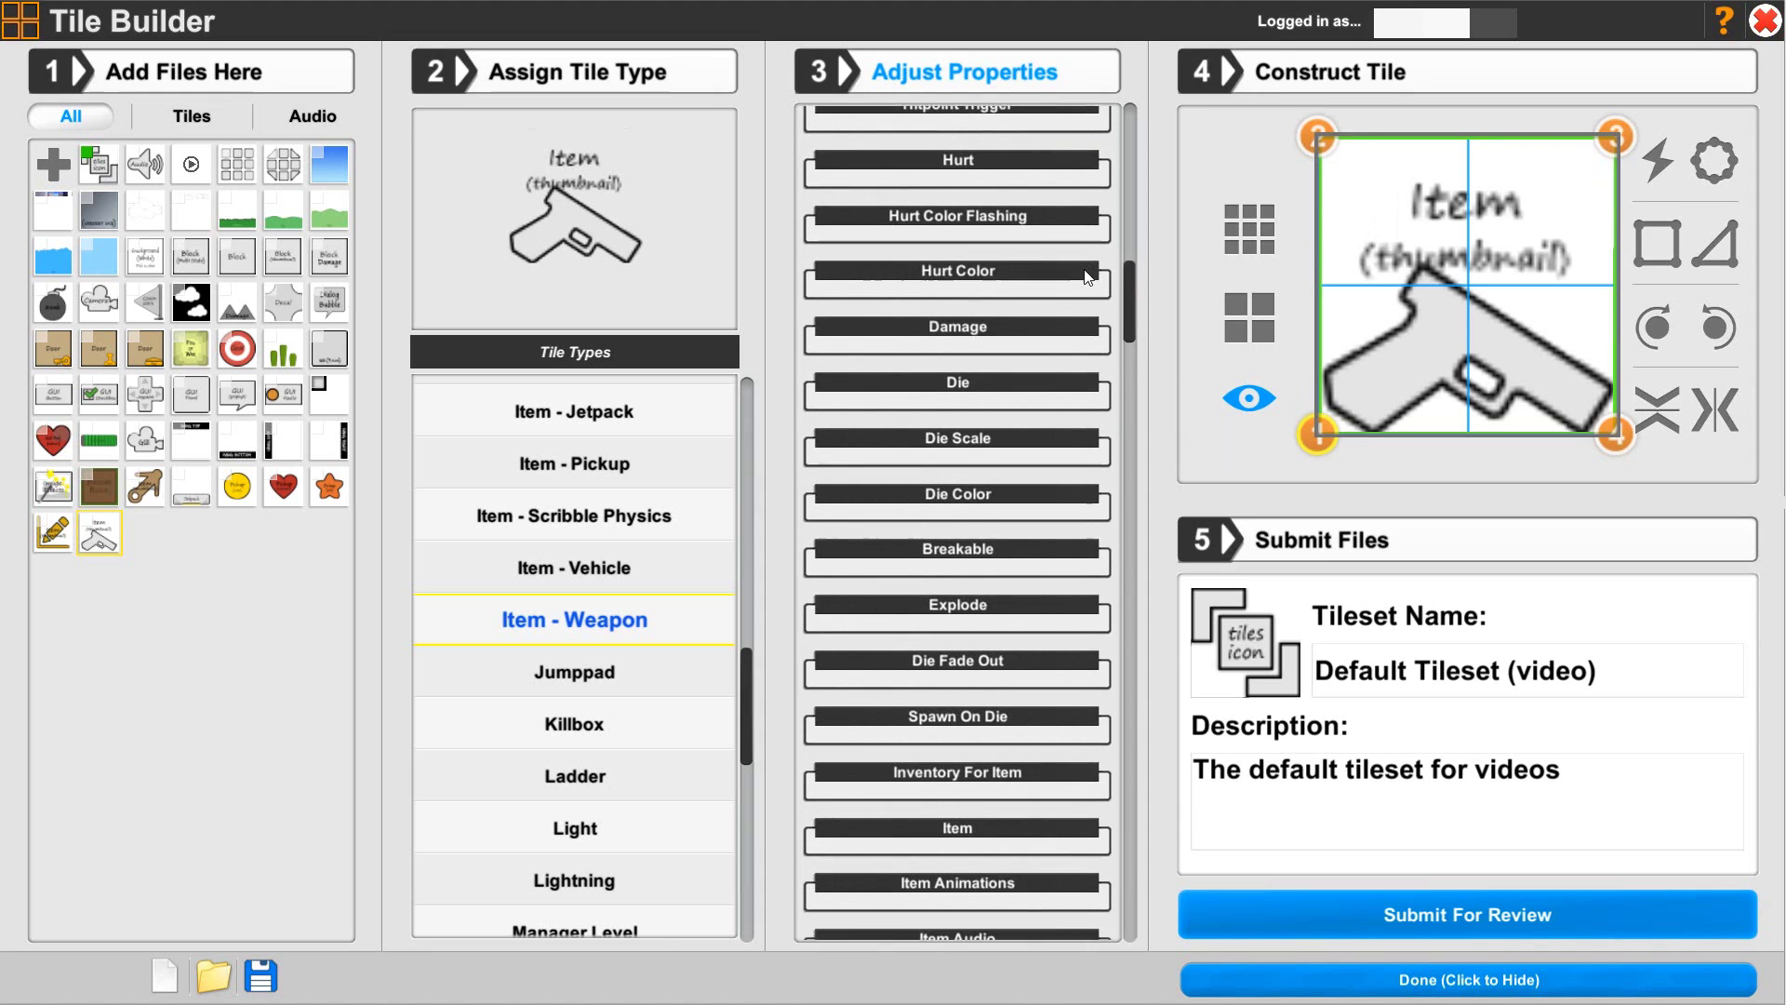